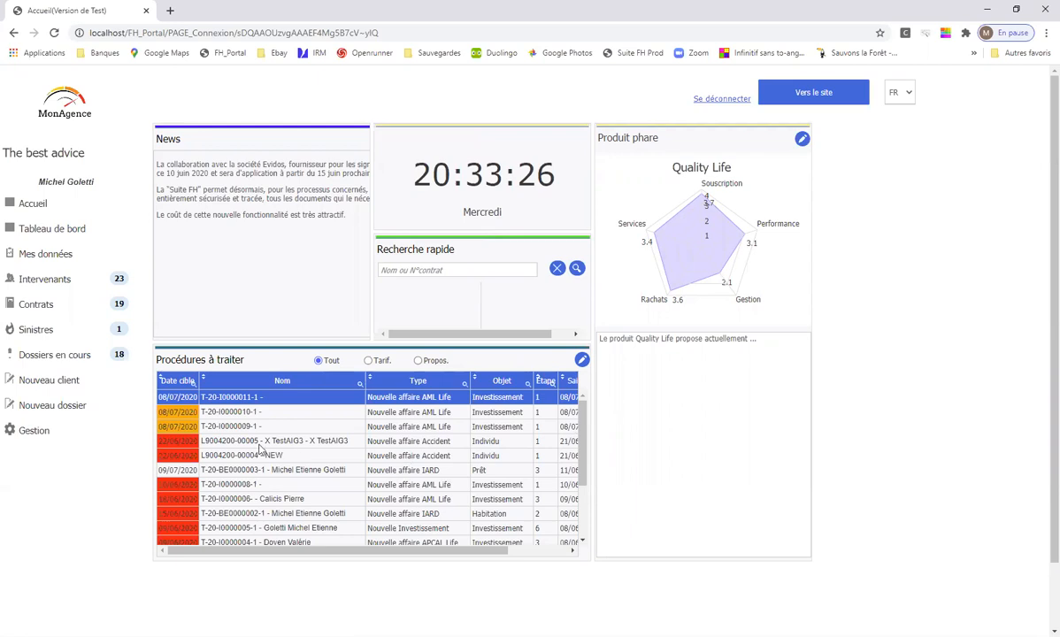
- Start a new AML dossier and upload Rapport de visite.pdf as its visit report
{"action": "left_click", "coordinate": [68, 409]}
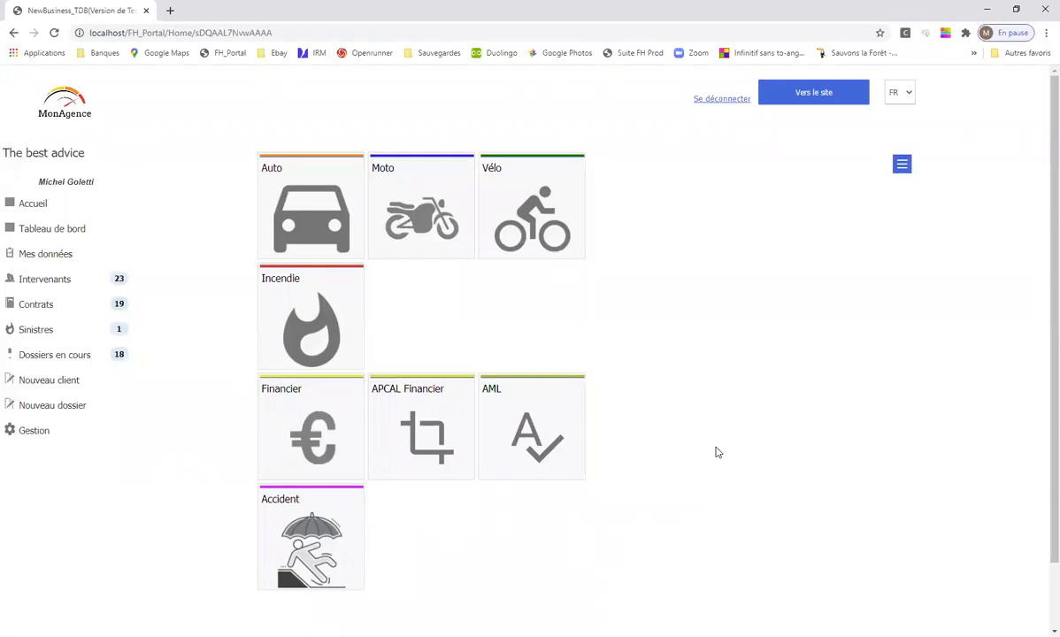
{"action": "left_click", "coordinate": [533, 435]}
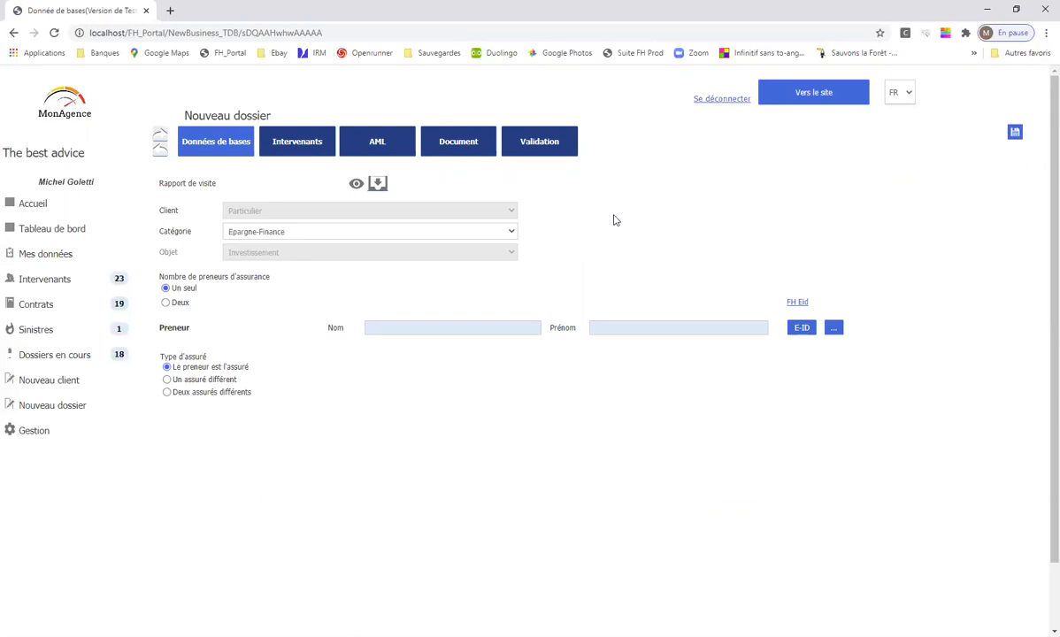
{"action": "left_click", "coordinate": [378, 185]}
{"action": "left_click", "coordinate": [542, 183]}
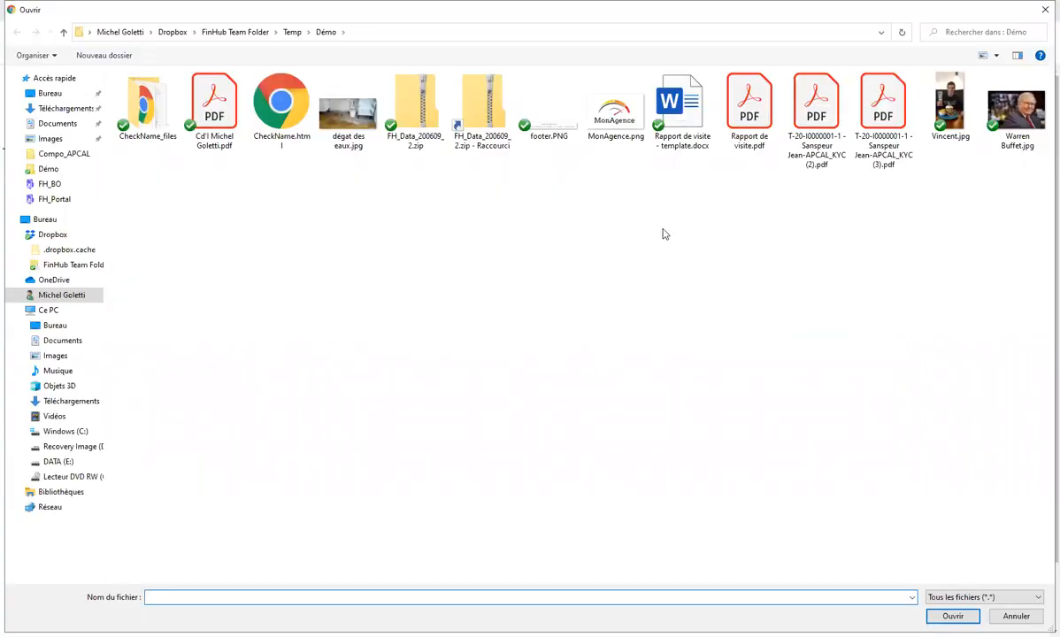
{"action": "double_click", "coordinate": [749, 111]}
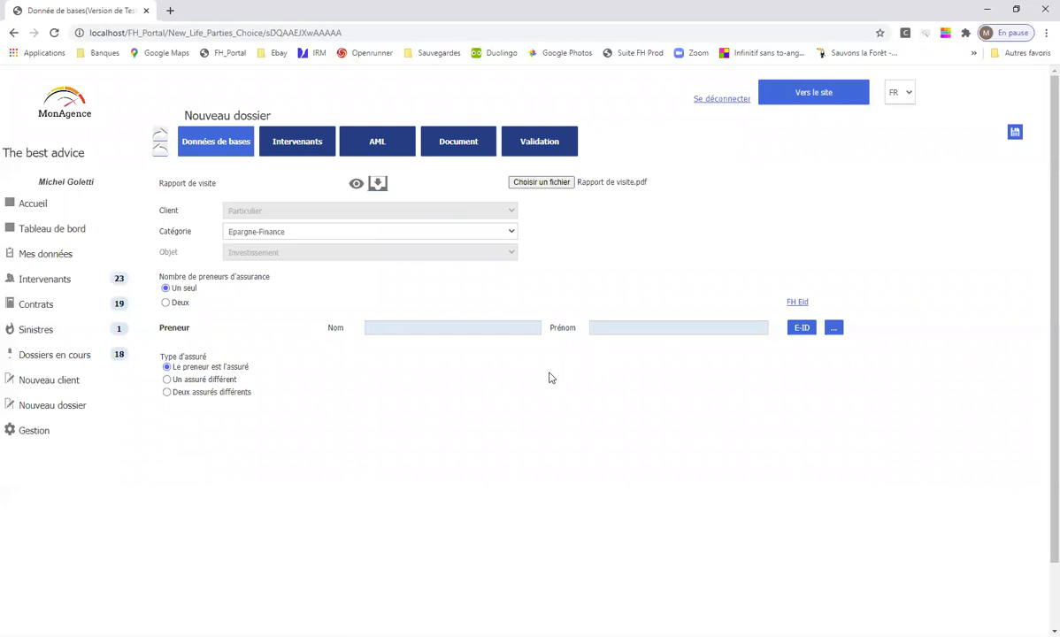
{"action": "left_click", "coordinate": [378, 186]}
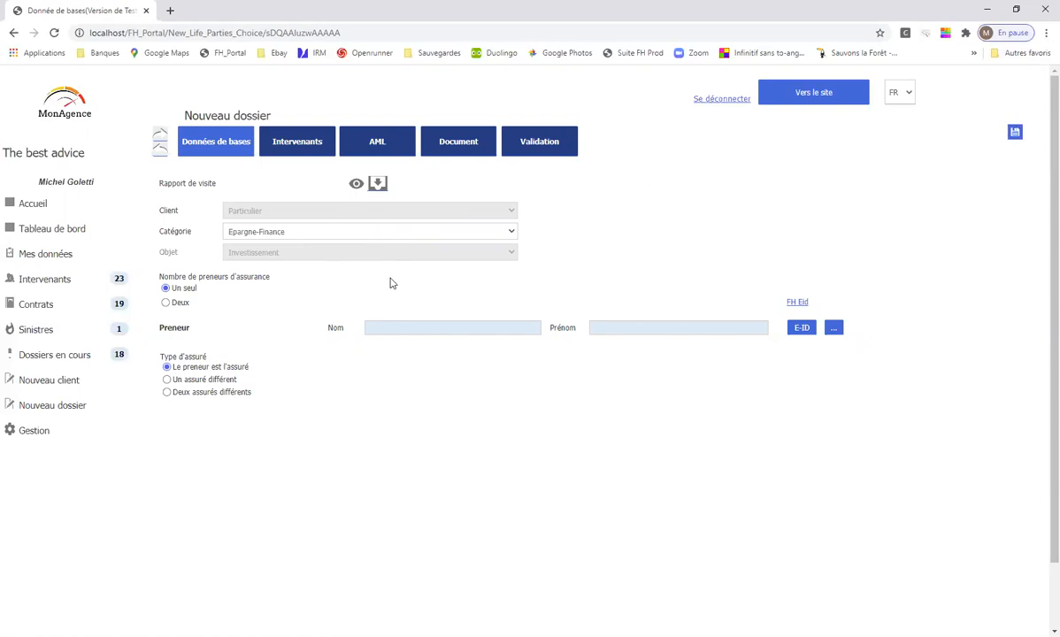
- View the visit report attached to the new dossier, and close it after checking
{"action": "left_click", "coordinate": [356, 185]}
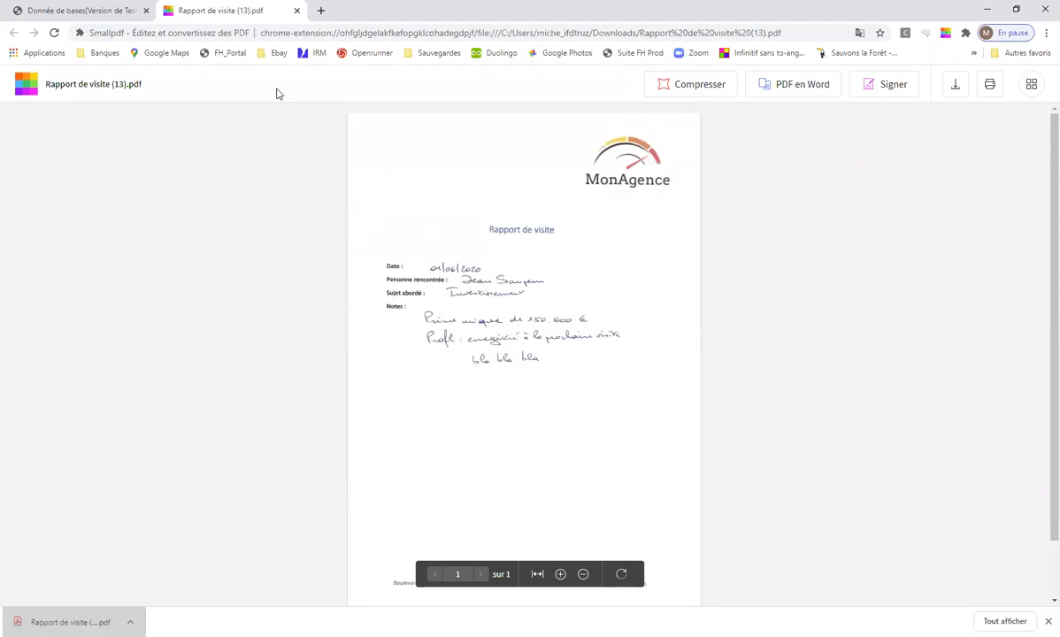
{"action": "left_click", "coordinate": [296, 11]}
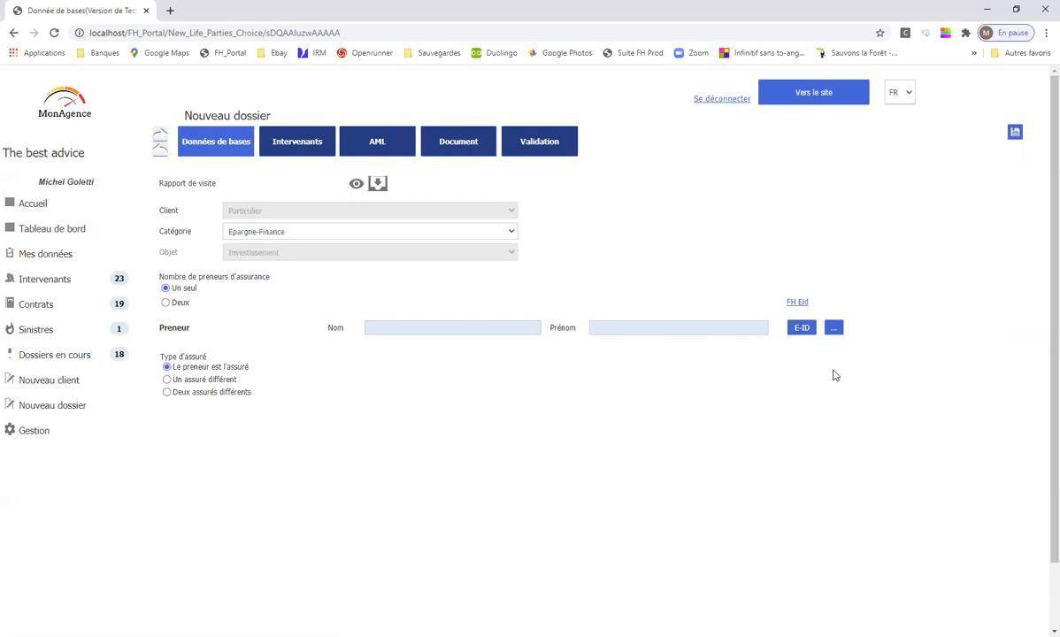
- Assign the existing person listed in Wezembeek-Oppem as the dossier's policyholder
{"action": "left_click", "coordinate": [833, 330]}
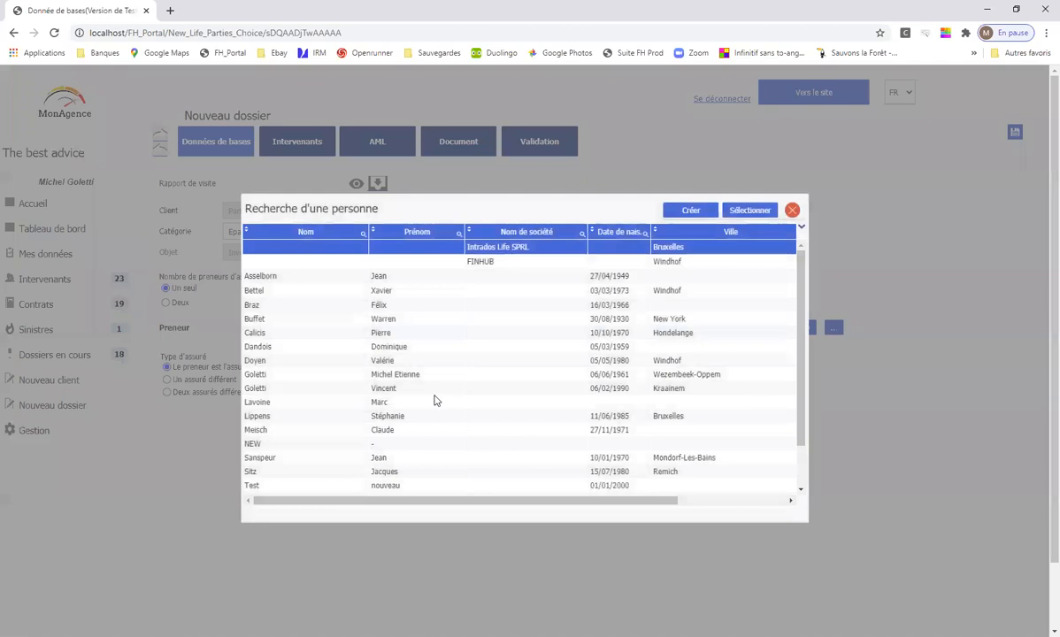
{"action": "left_click", "coordinate": [398, 376]}
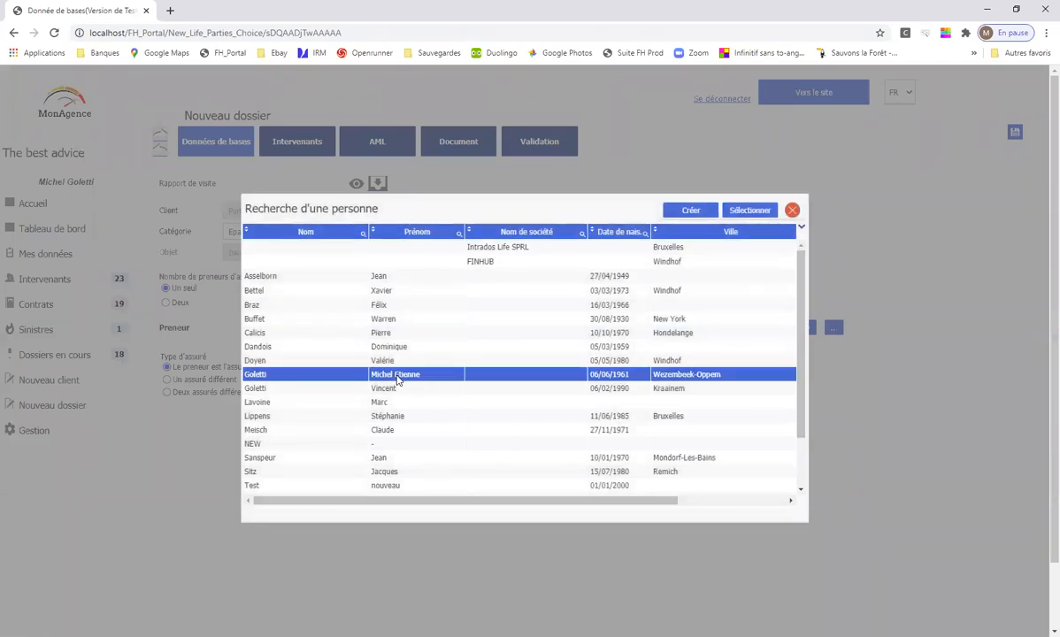
{"action": "left_click", "coordinate": [748, 212]}
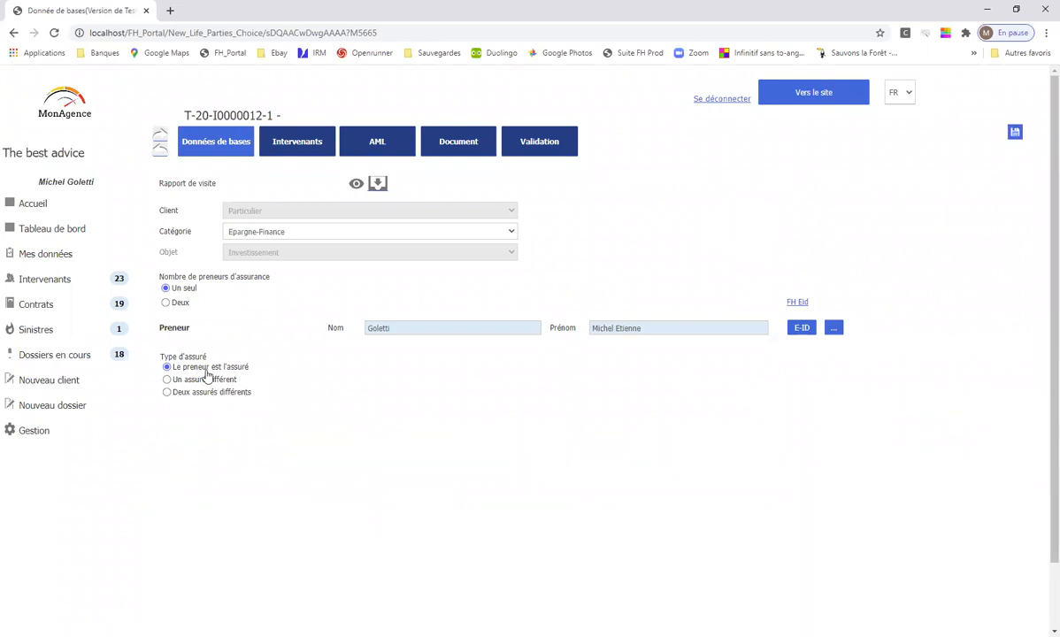
- Set the number of policyholders to Deux and the insured type to Deux assurés différents
{"action": "left_click", "coordinate": [166, 303]}
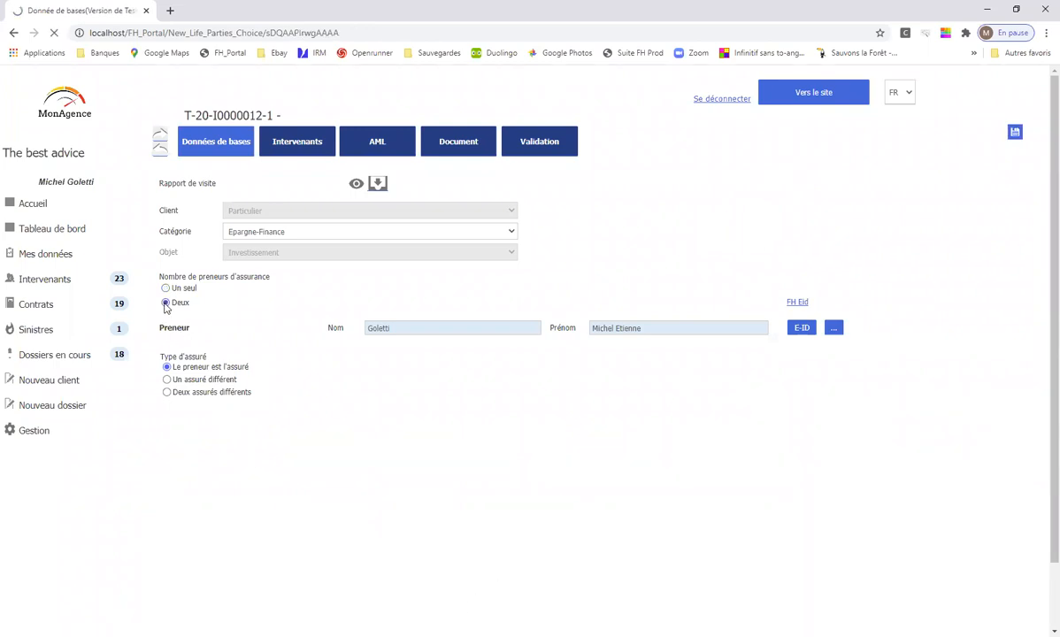
{"action": "left_click", "coordinate": [167, 406]}
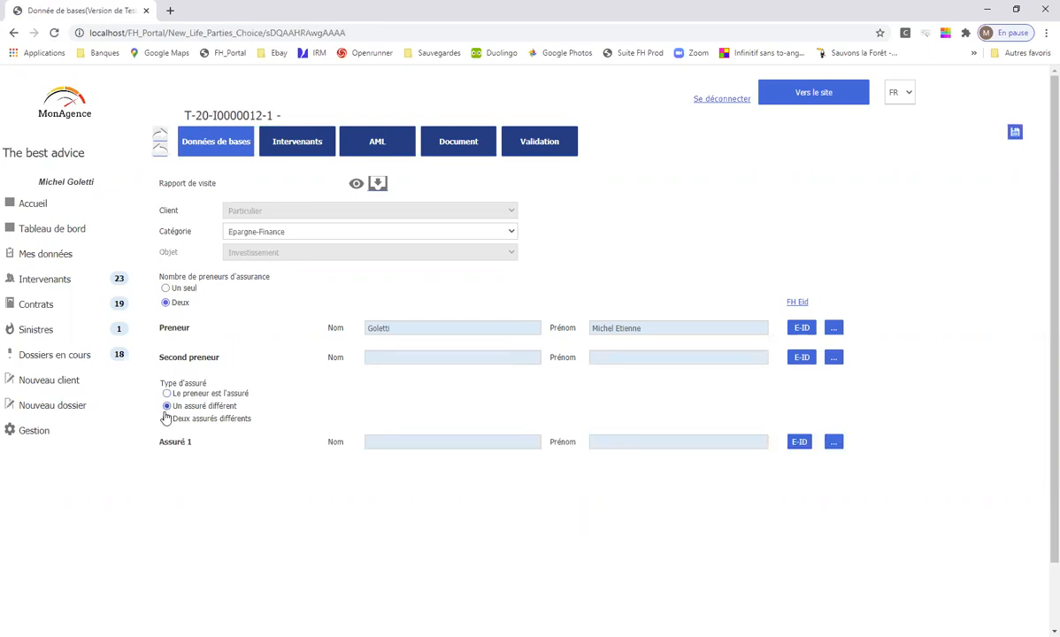
{"action": "left_click", "coordinate": [167, 419]}
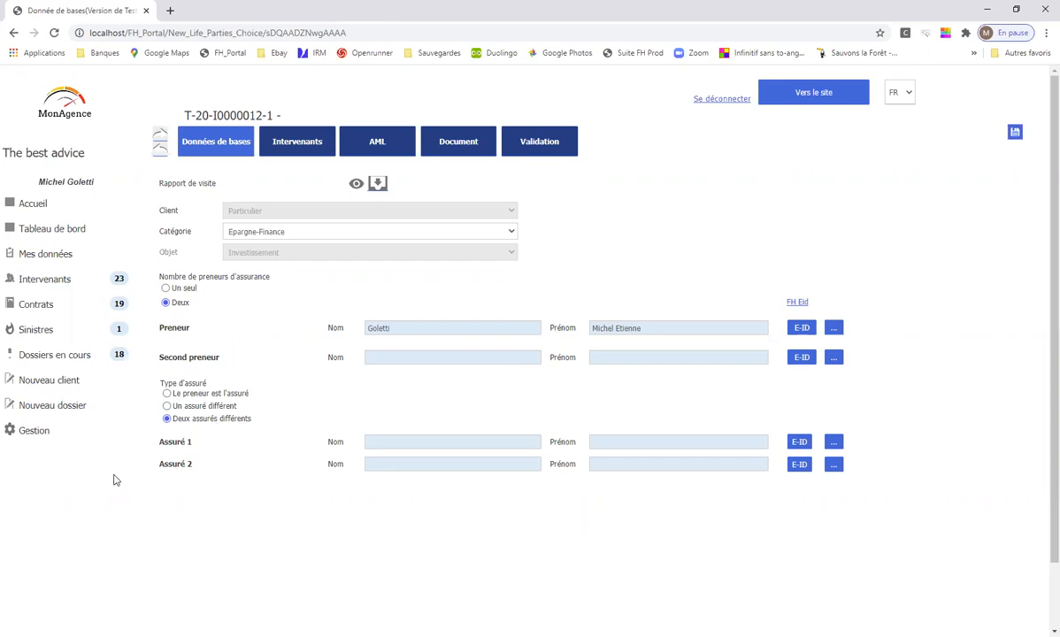
- Open the last dossier in the list of pending dossiers and advance it to the Intervenants stage
{"action": "left_click", "coordinate": [67, 361]}
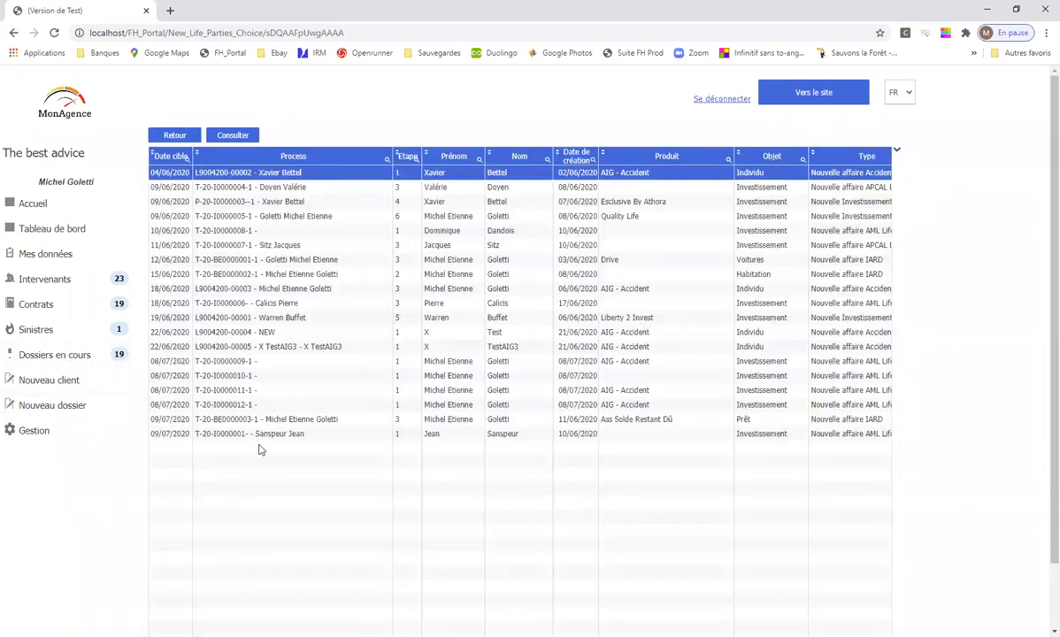
{"action": "double_click", "coordinate": [264, 440]}
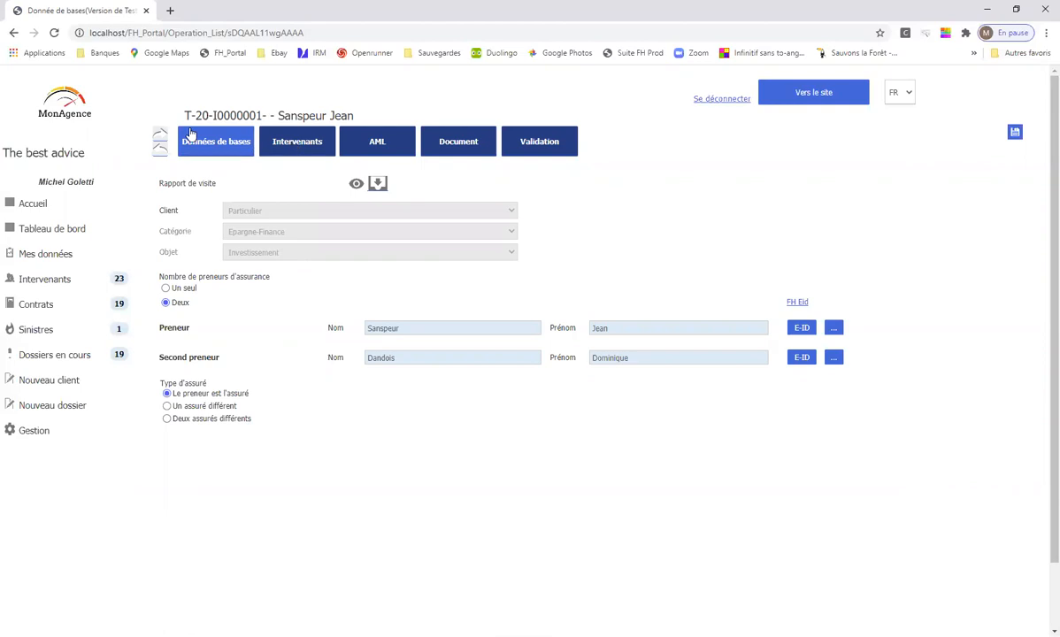
{"action": "left_click", "coordinate": [160, 135]}
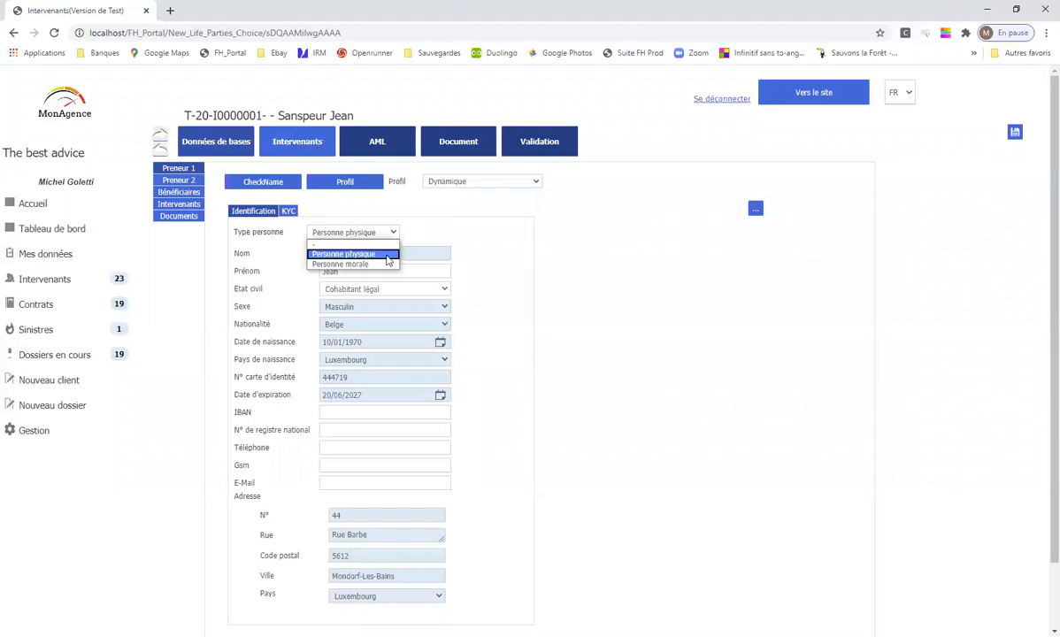
- Examine the first policyholder's identification and KYC data, including the options for links with the USA or Switzerland
{"action": "left_click", "coordinate": [601, 277]}
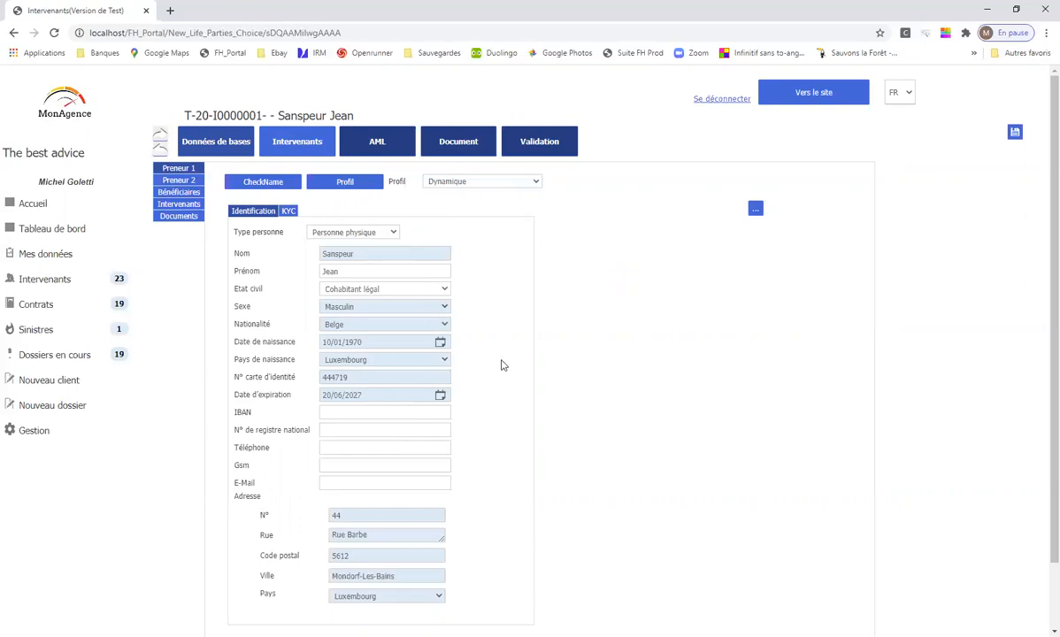
{"action": "left_click", "coordinate": [288, 211]}
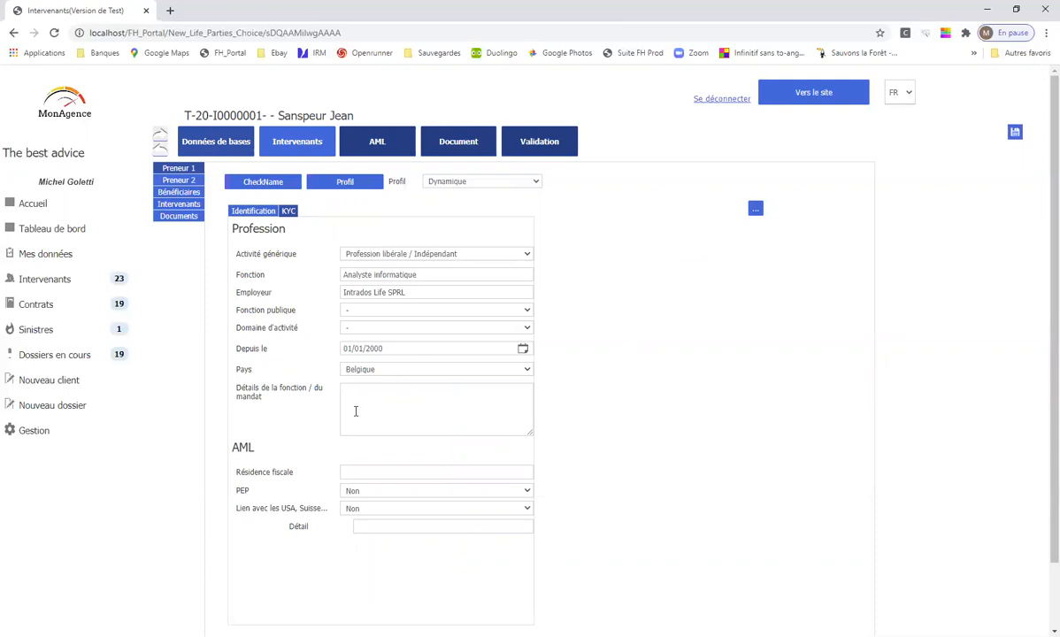
{"action": "left_click", "coordinate": [527, 512]}
{"action": "left_click", "coordinate": [411, 541]}
- Run the CheckName check on the first policyholder and review its Listes and Articles négatifs results
{"action": "left_click", "coordinate": [271, 183]}
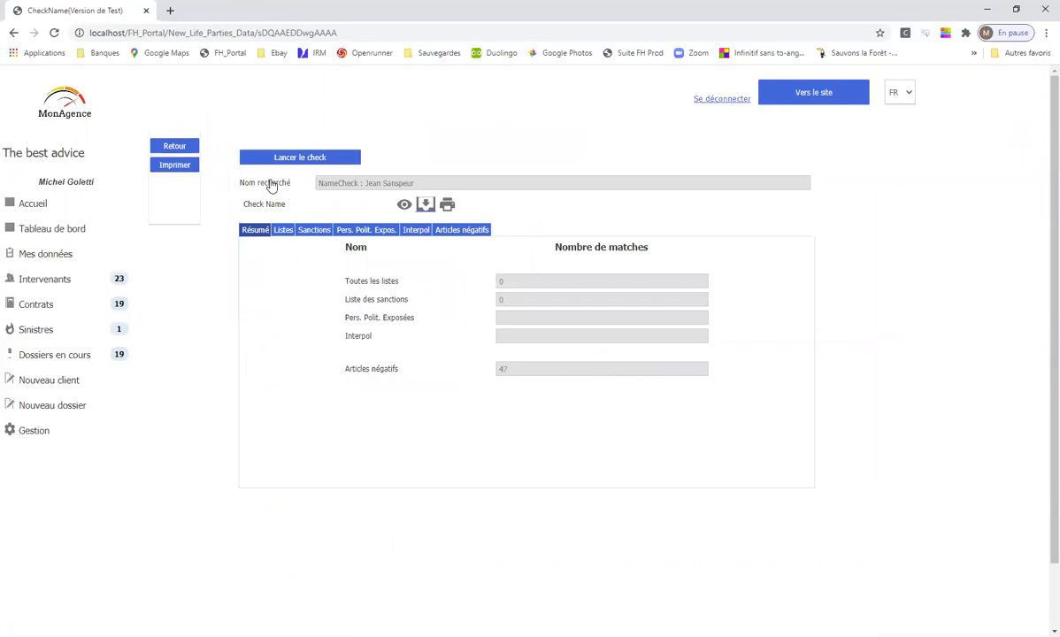
{"action": "left_click", "coordinate": [293, 159]}
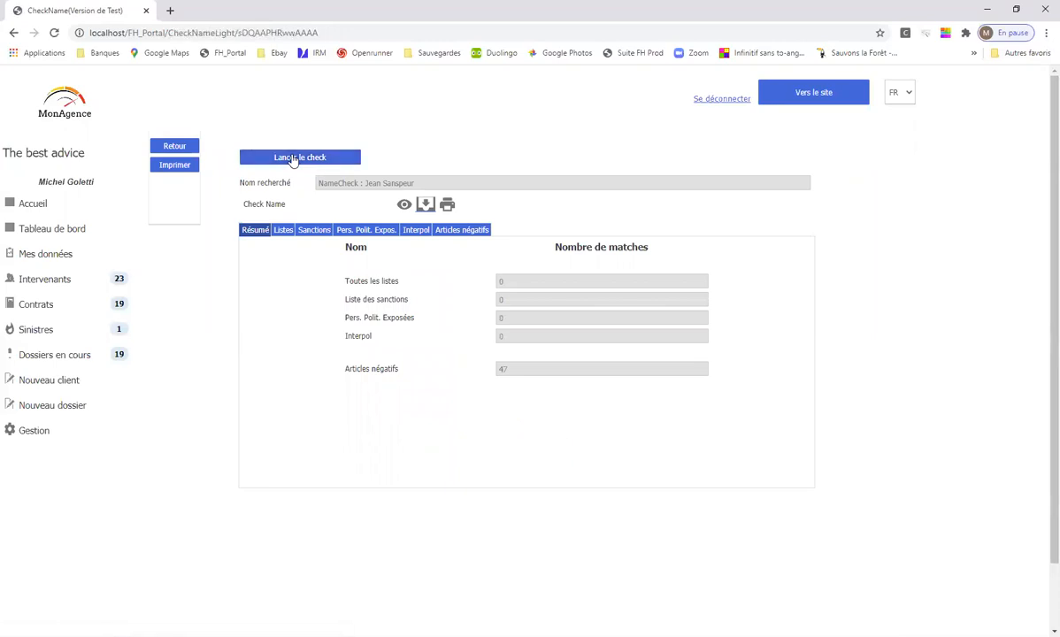
{"action": "left_click", "coordinate": [280, 234]}
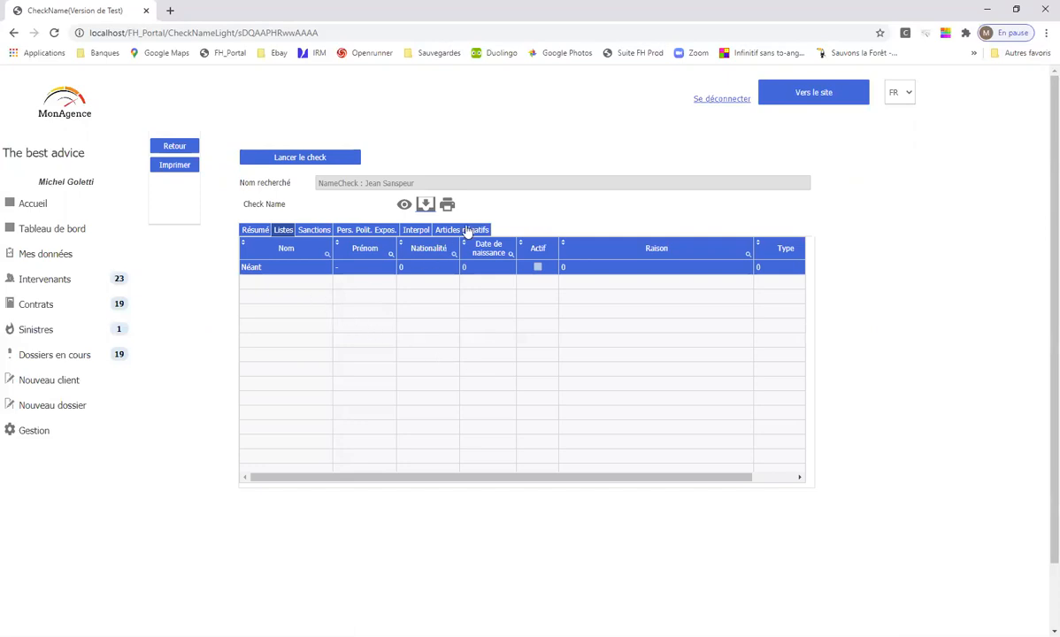
{"action": "left_click", "coordinate": [466, 231]}
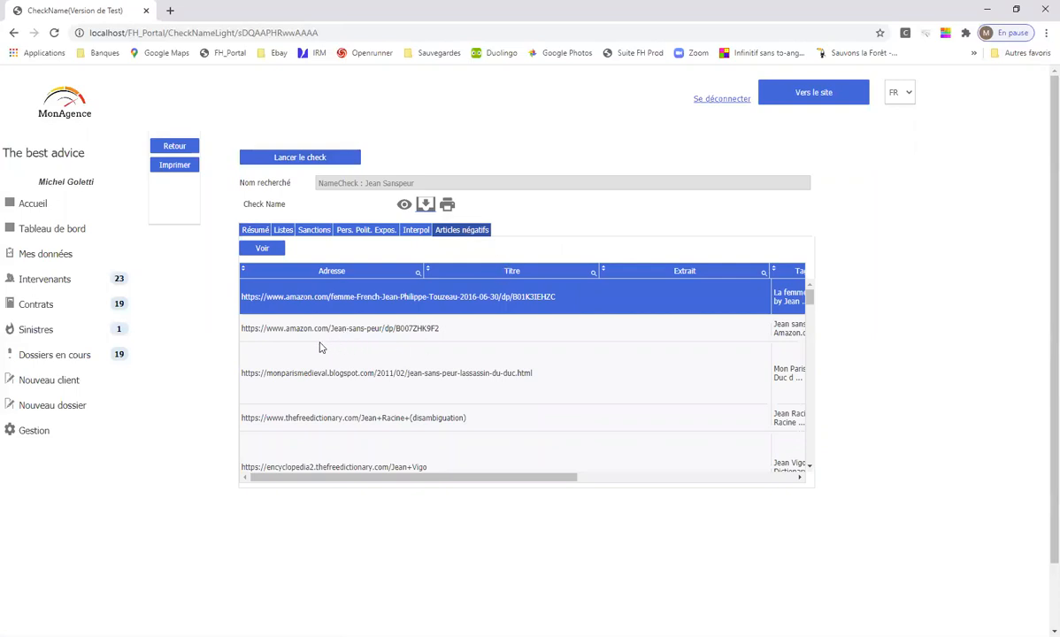
- Get the policyholder's Check Name report as a PDF and read through the sanctions lists it covers
{"action": "left_click", "coordinate": [424, 205]}
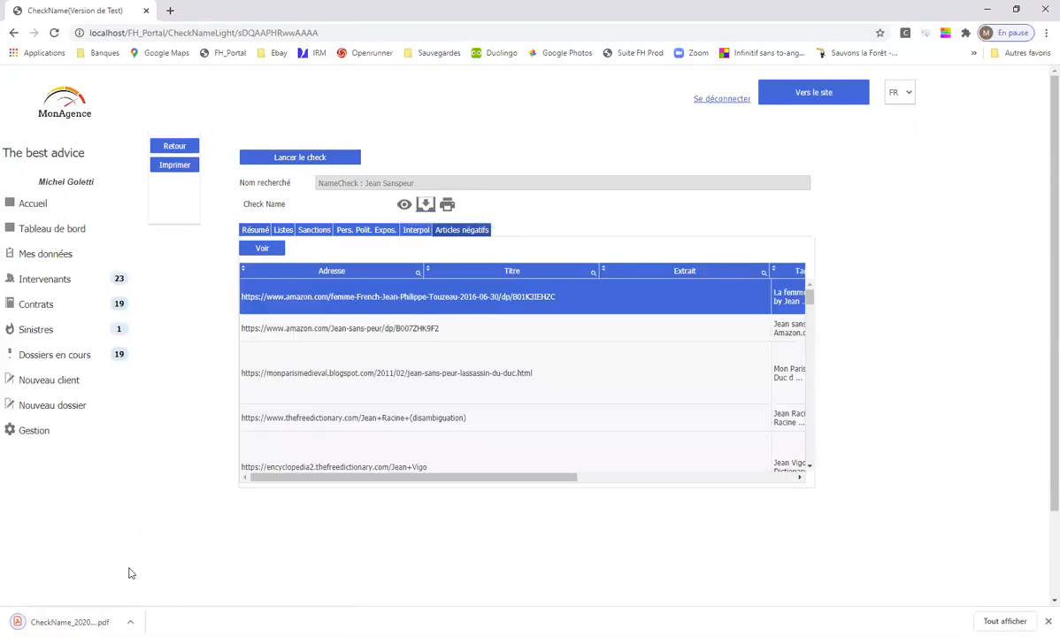
{"action": "left_click", "coordinate": [70, 622]}
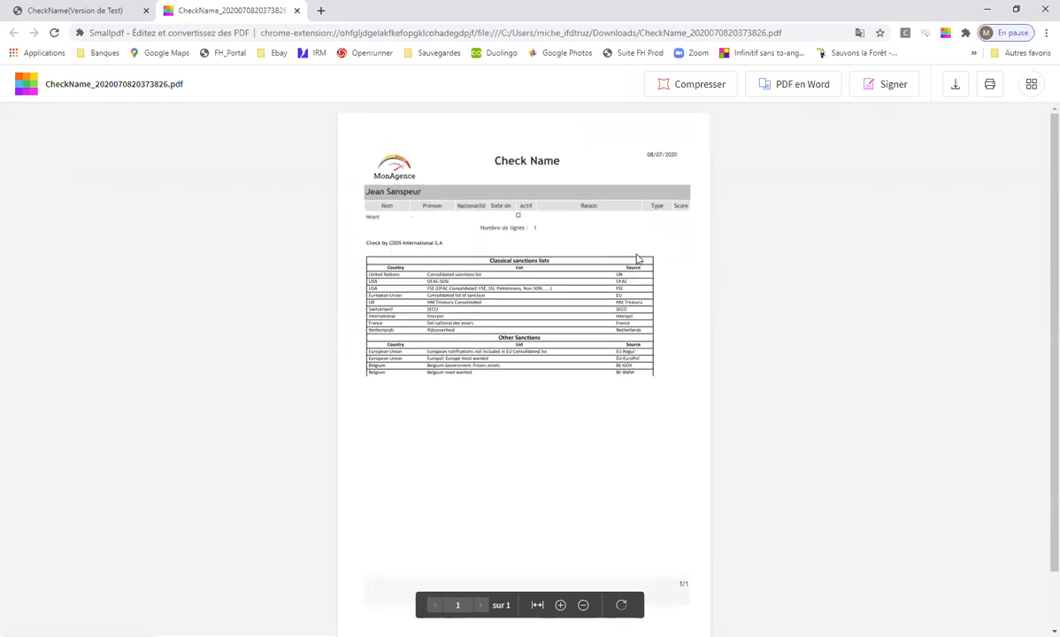
{"action": "scroll", "coordinate": [536, 256], "scroll_direction": "up", "scroll_amount": 2}
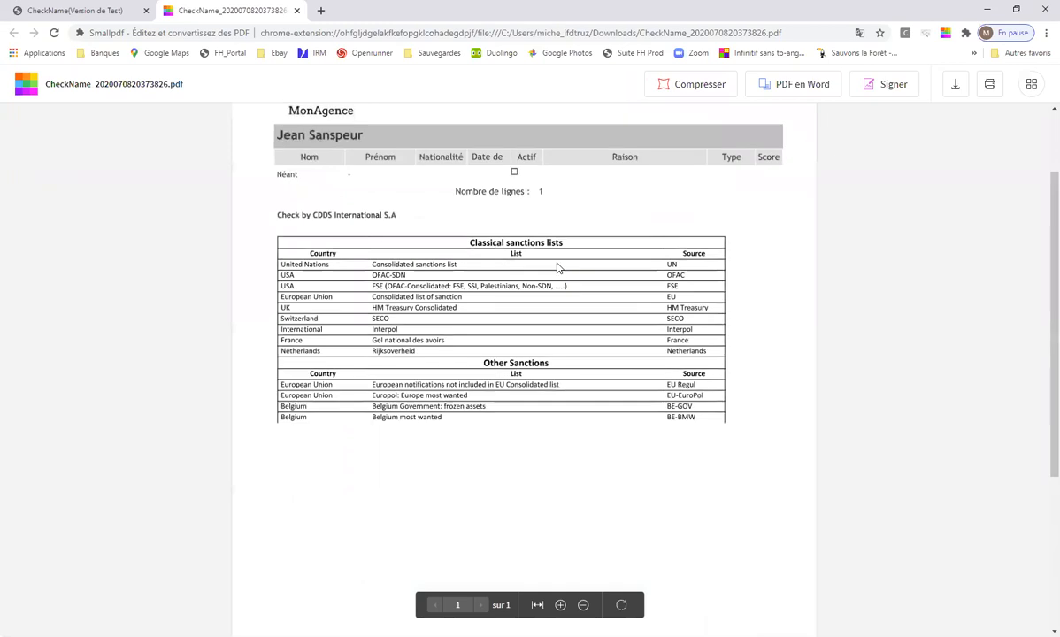
{"action": "scroll", "coordinate": [557, 267], "scroll_direction": "up", "scroll_amount": 2}
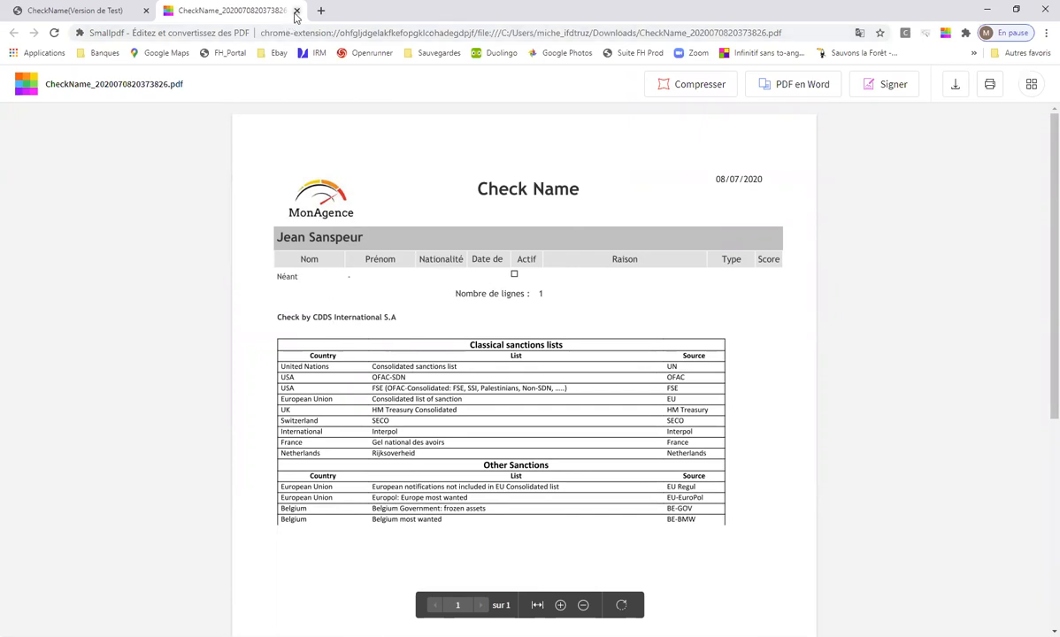
{"action": "left_click", "coordinate": [297, 11]}
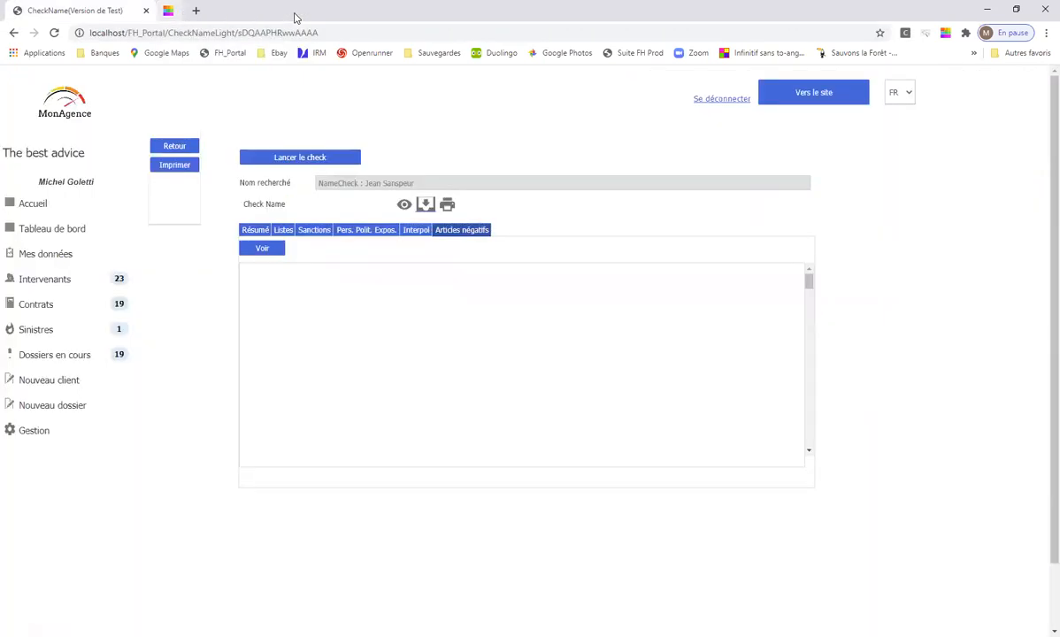
- Run all searches in the dashboard's Check Name search for Sarkozy Nicolas
{"action": "left_click", "coordinate": [71, 231]}
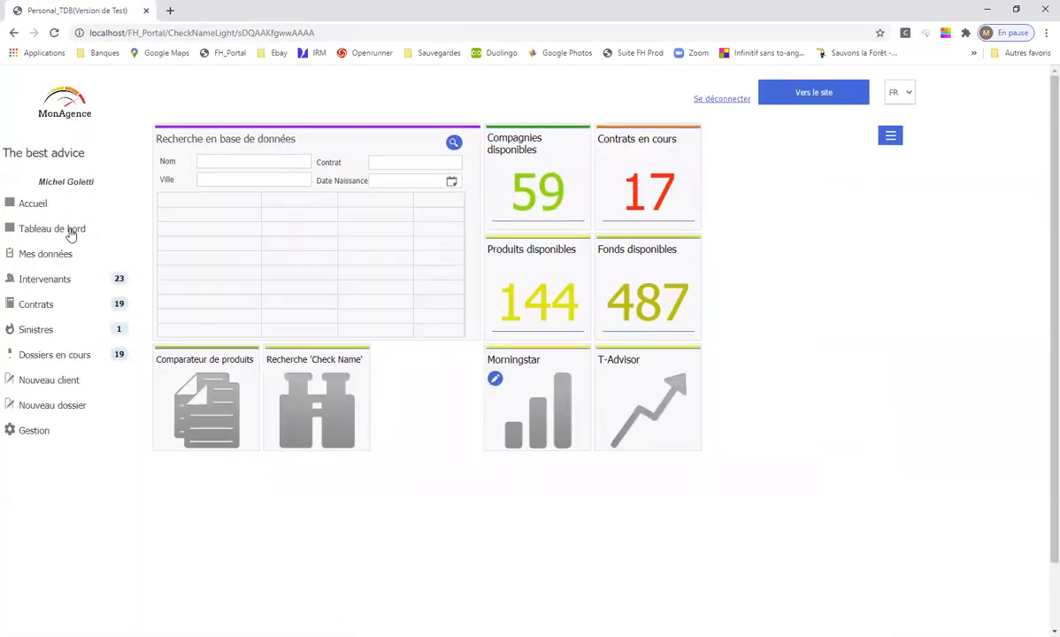
{"action": "left_click", "coordinate": [328, 400]}
{"action": "left_click", "coordinate": [299, 253]}
{"action": "left_click", "coordinate": [301, 277]}
{"action": "left_click", "coordinate": [301, 271]}
{"action": "left_click", "coordinate": [301, 301]}
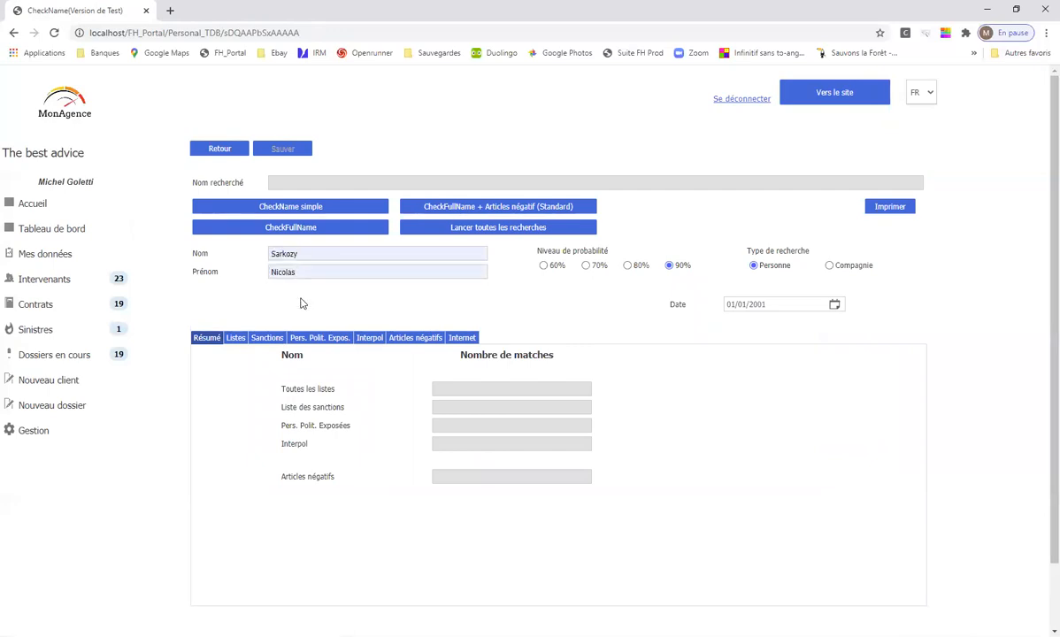
{"action": "left_click", "coordinate": [512, 231]}
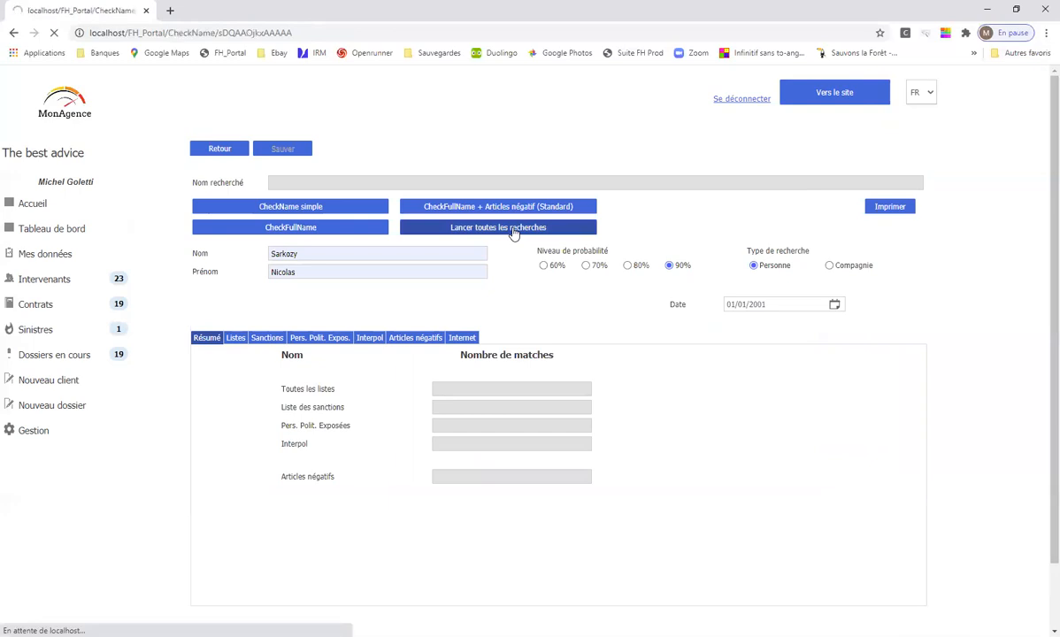
- Review the Listes and Articles négatifs results of the Sarkozy search
{"action": "left_click", "coordinate": [232, 339]}
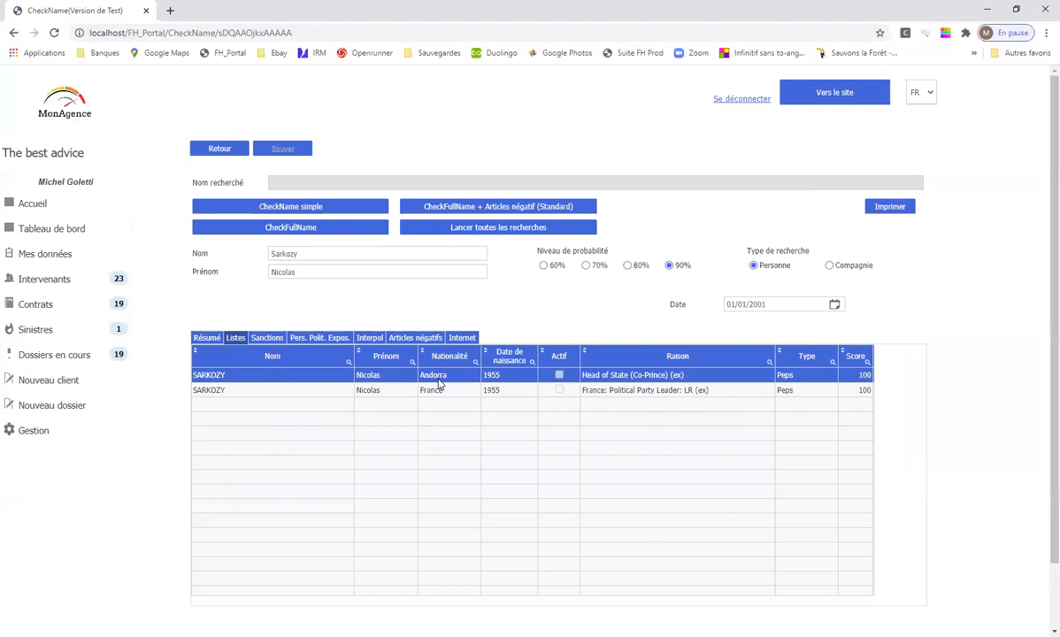
{"action": "left_click", "coordinate": [410, 341]}
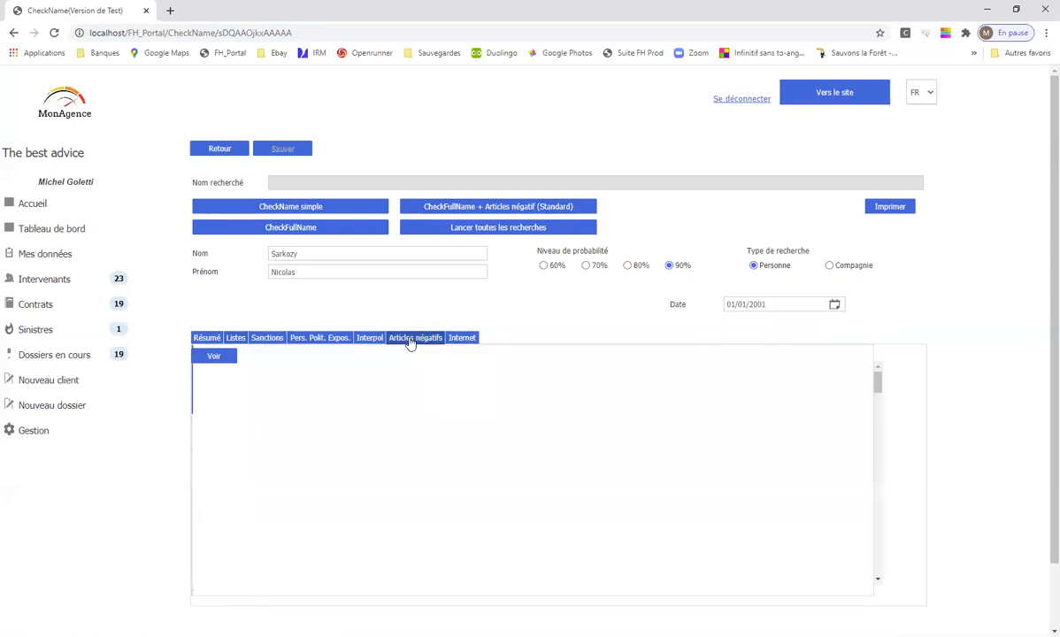
{"action": "left_click", "coordinate": [232, 341]}
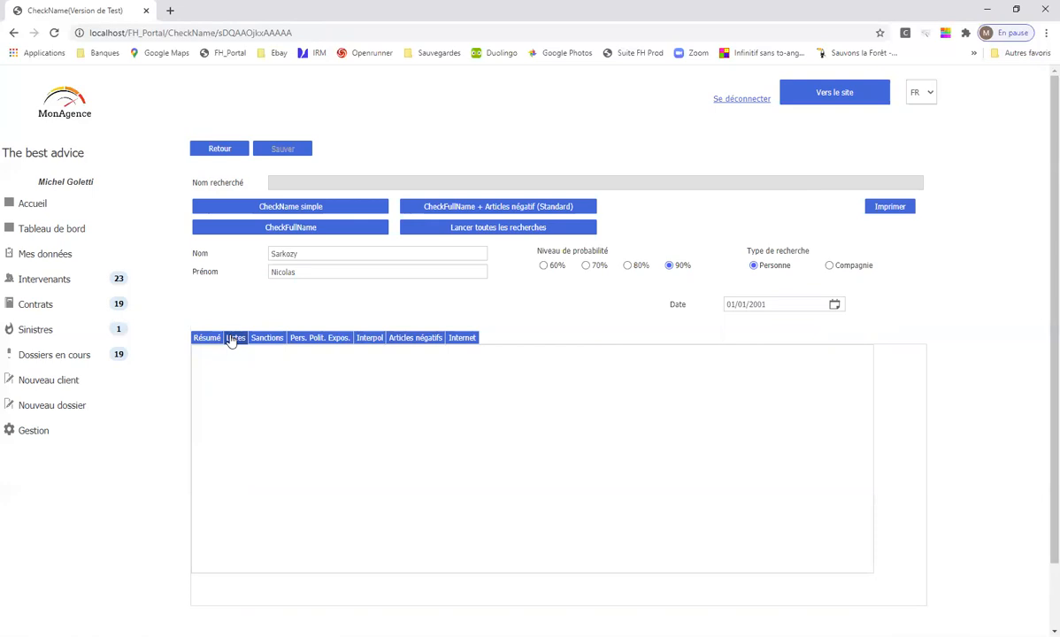
- Reopen the stage 2 pending dossier with target date 09/07/2020 and display the first policyholder's investor profile
{"action": "left_click", "coordinate": [220, 150]}
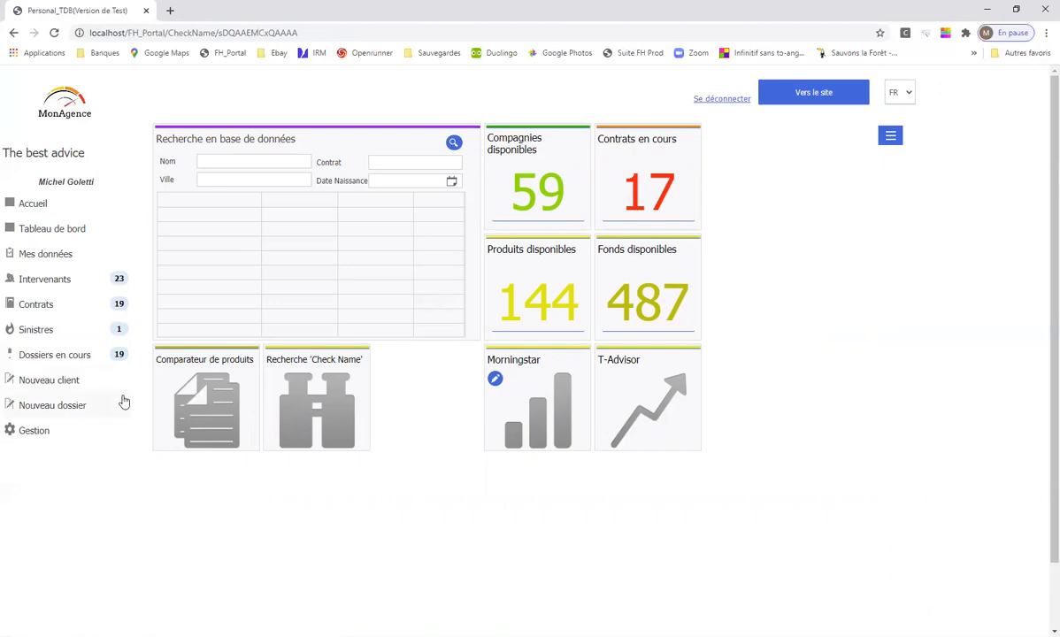
{"action": "left_click", "coordinate": [72, 358]}
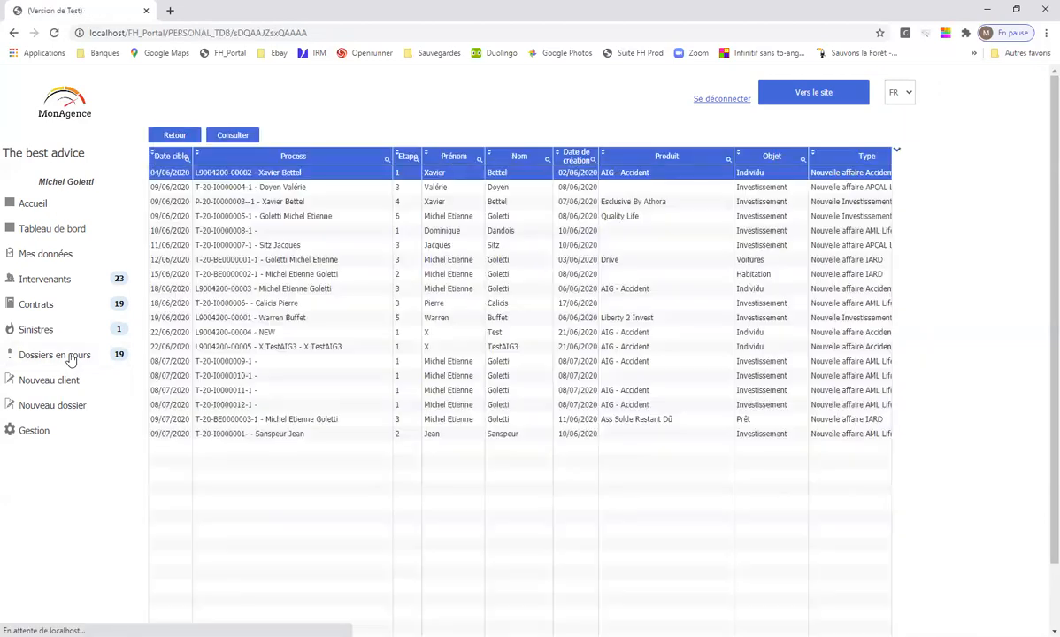
{"action": "double_click", "coordinate": [284, 434]}
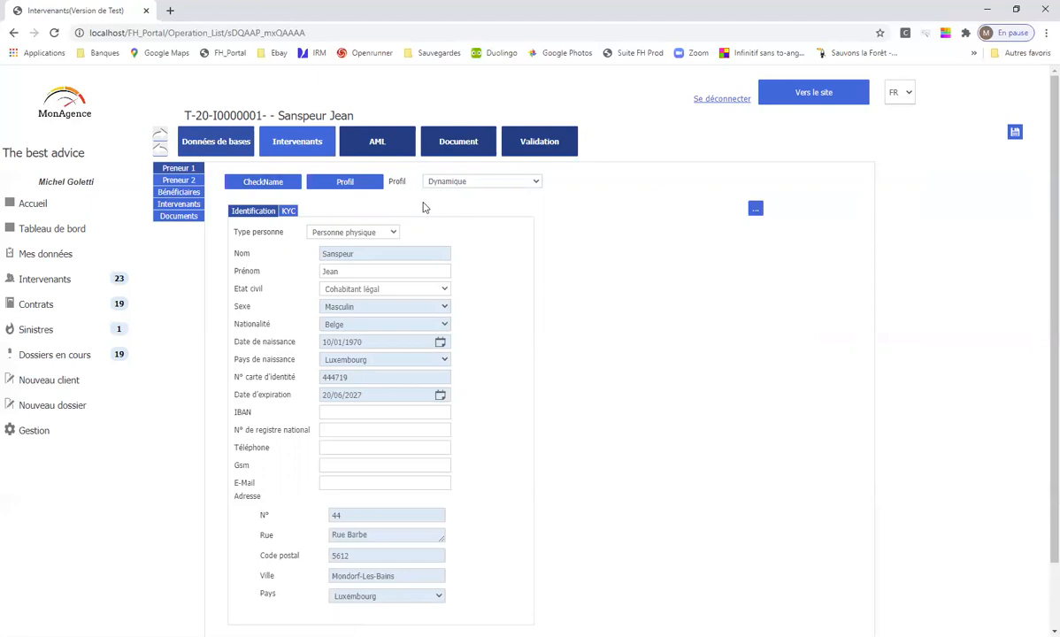
{"action": "left_click", "coordinate": [343, 184]}
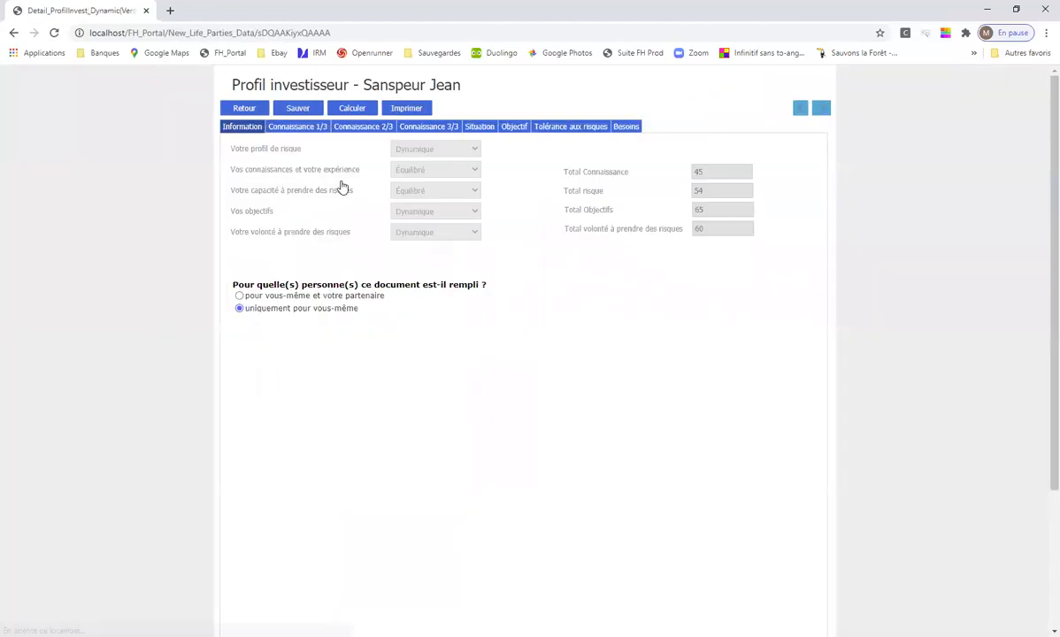
- In Connaissance 1/3, switch the ACTIONS product knowledge answer to Non and restore it to Oui
{"action": "left_click", "coordinate": [285, 129]}
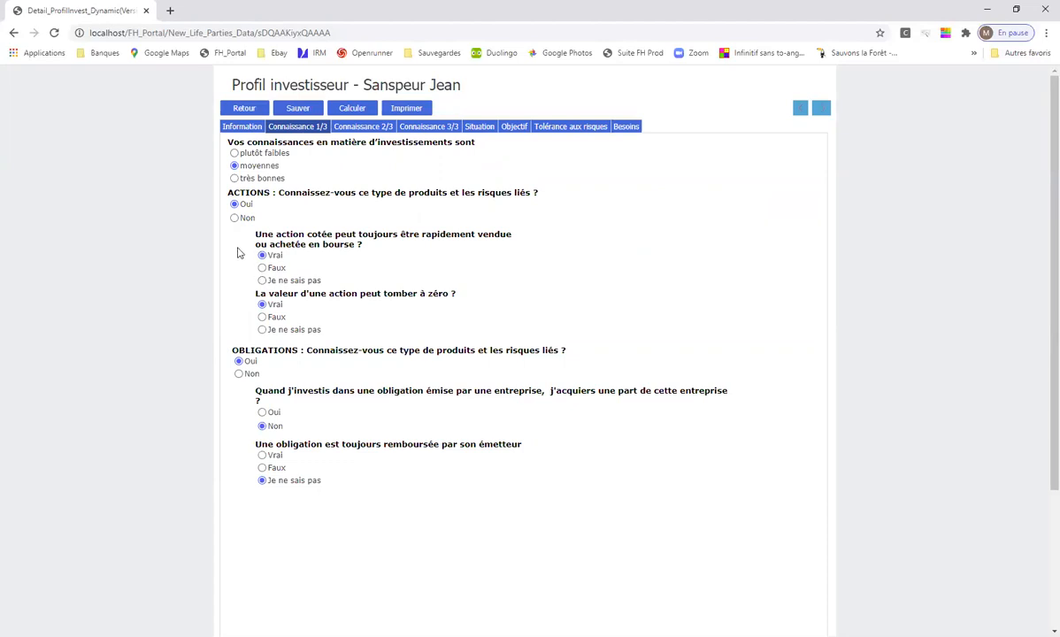
{"action": "left_click", "coordinate": [234, 219]}
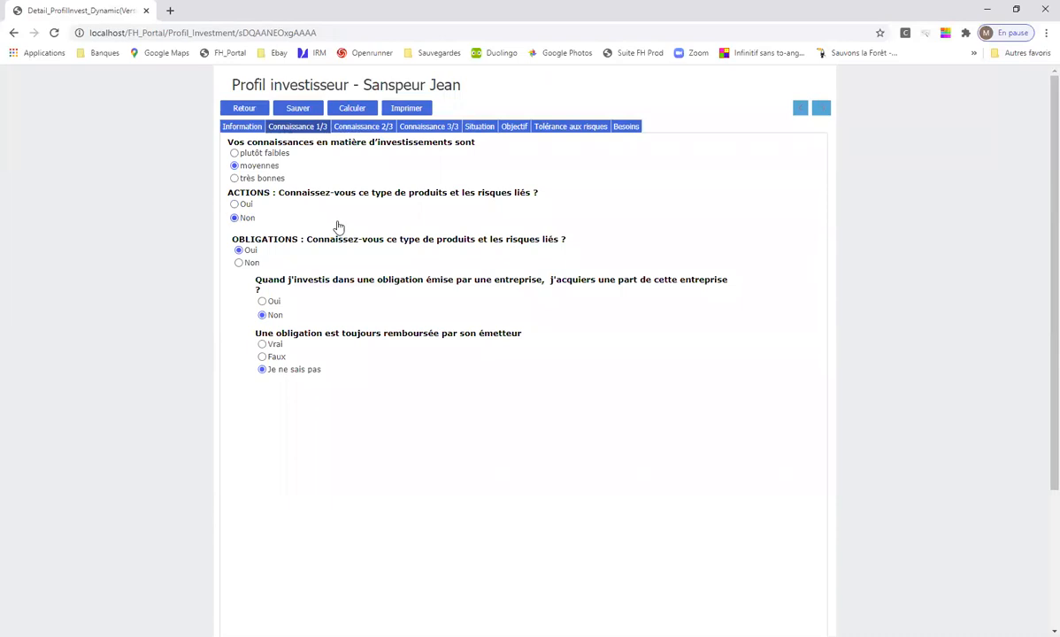
{"action": "left_click", "coordinate": [235, 205]}
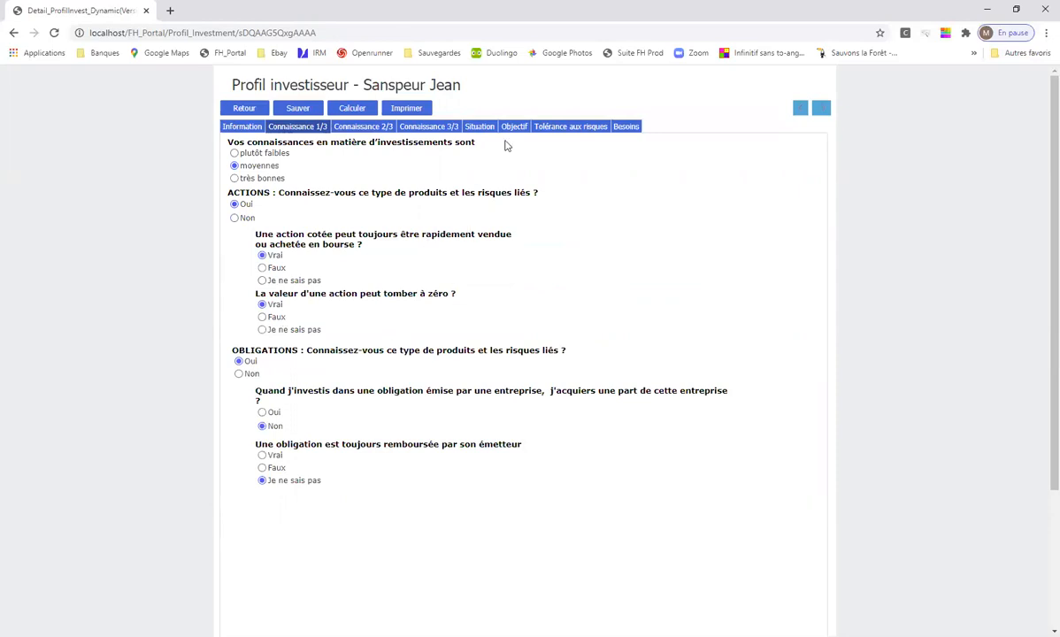
- Review the Situation and Tolérance aux risques answers and recalculate the first policyholder's investor profile
{"action": "left_click", "coordinate": [479, 128]}
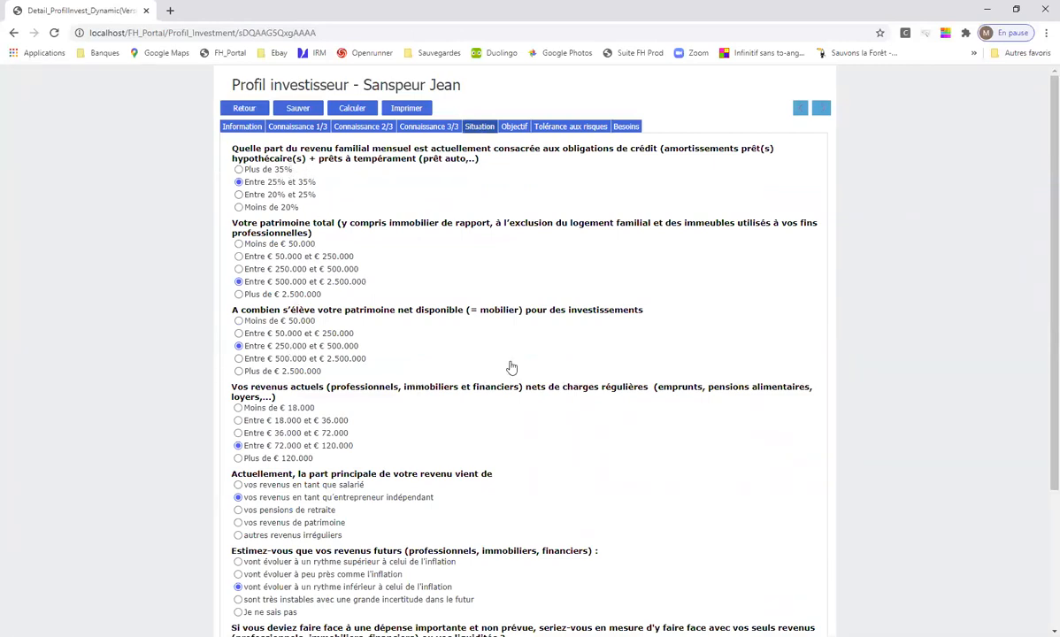
{"action": "left_click", "coordinate": [537, 128]}
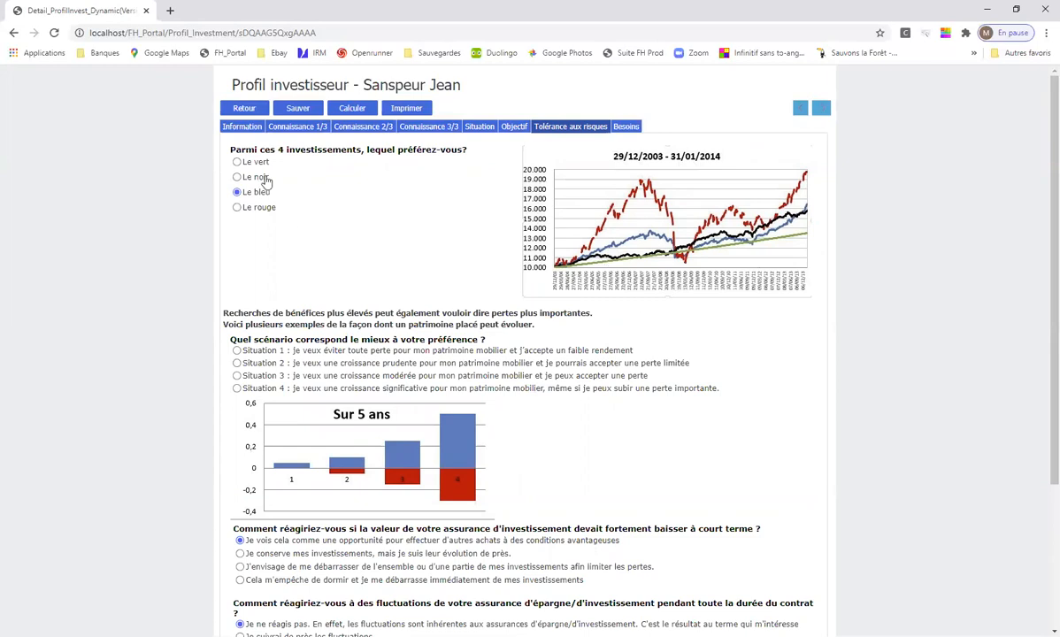
{"action": "left_click", "coordinate": [346, 114]}
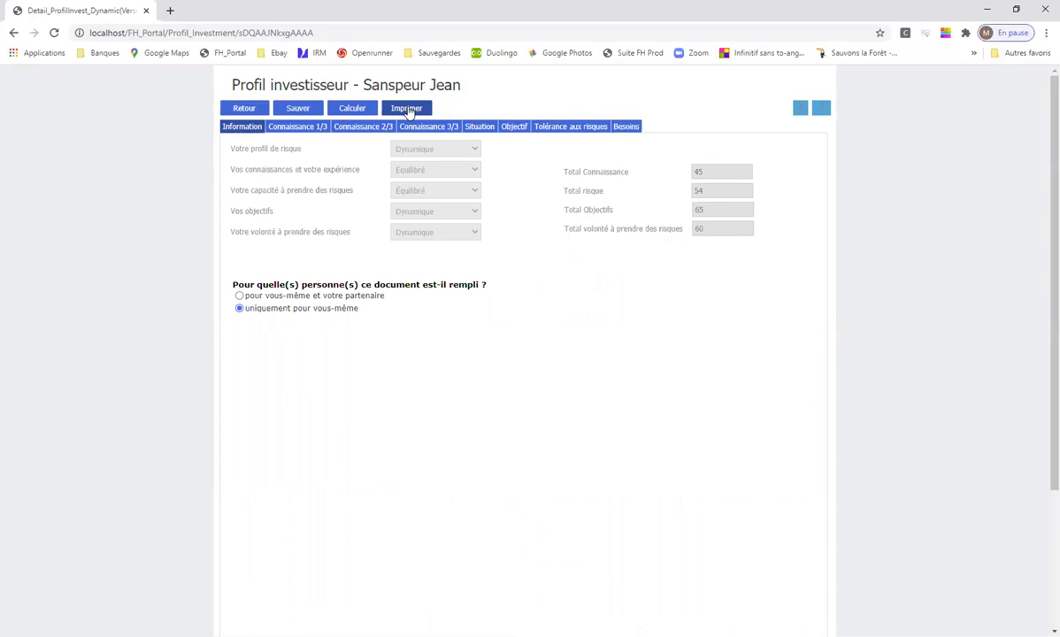
{"action": "left_click", "coordinate": [244, 110]}
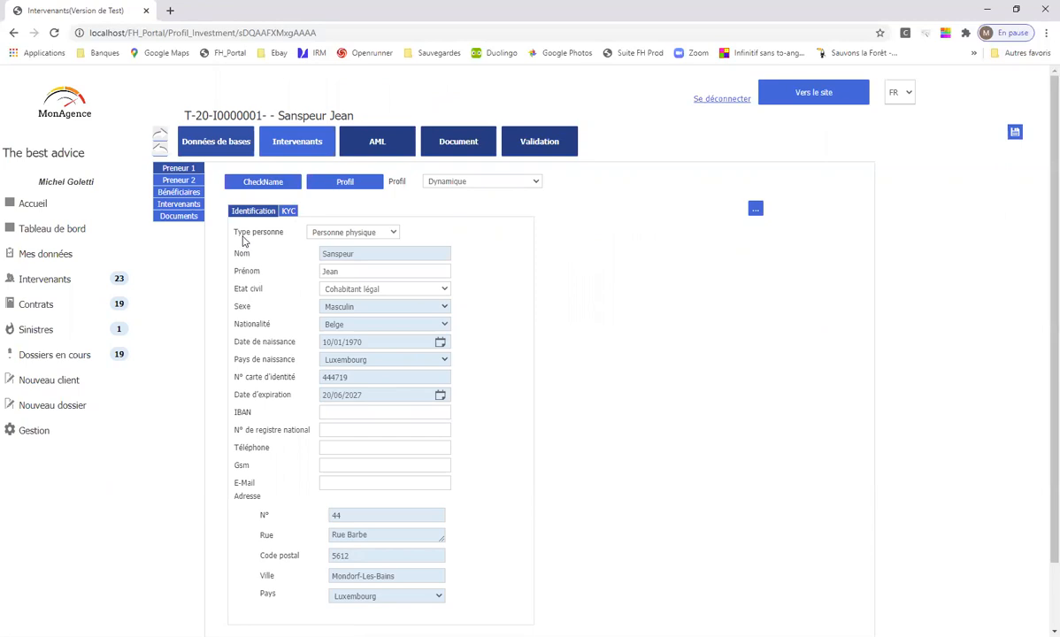
- Review the second policyholder's identification data, the death beneficiaries and the dossier's list of other parties
{"action": "left_click", "coordinate": [185, 182]}
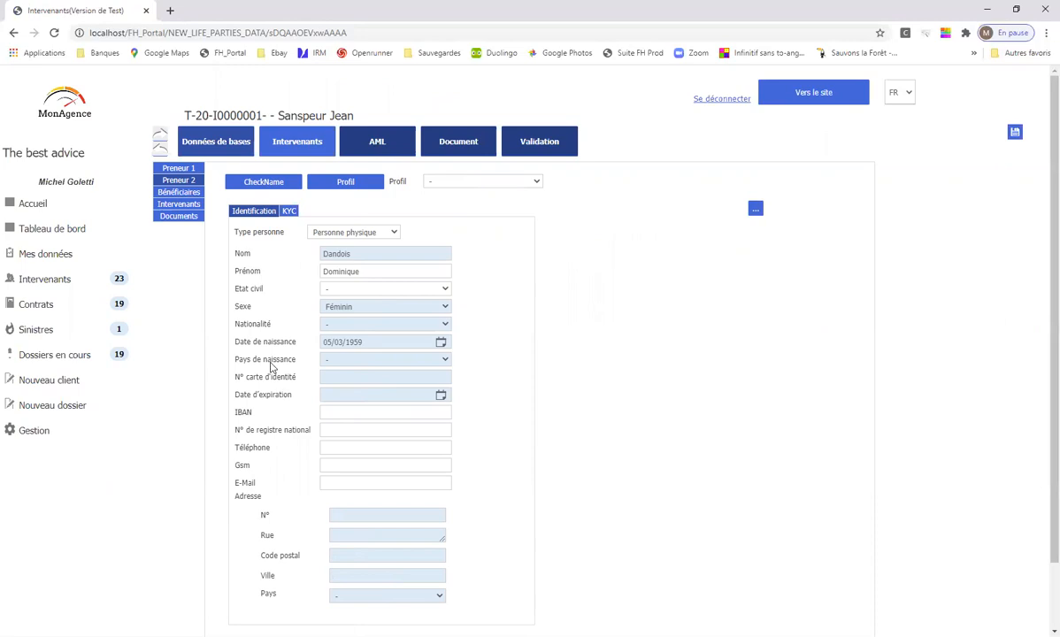
{"action": "left_click", "coordinate": [179, 193]}
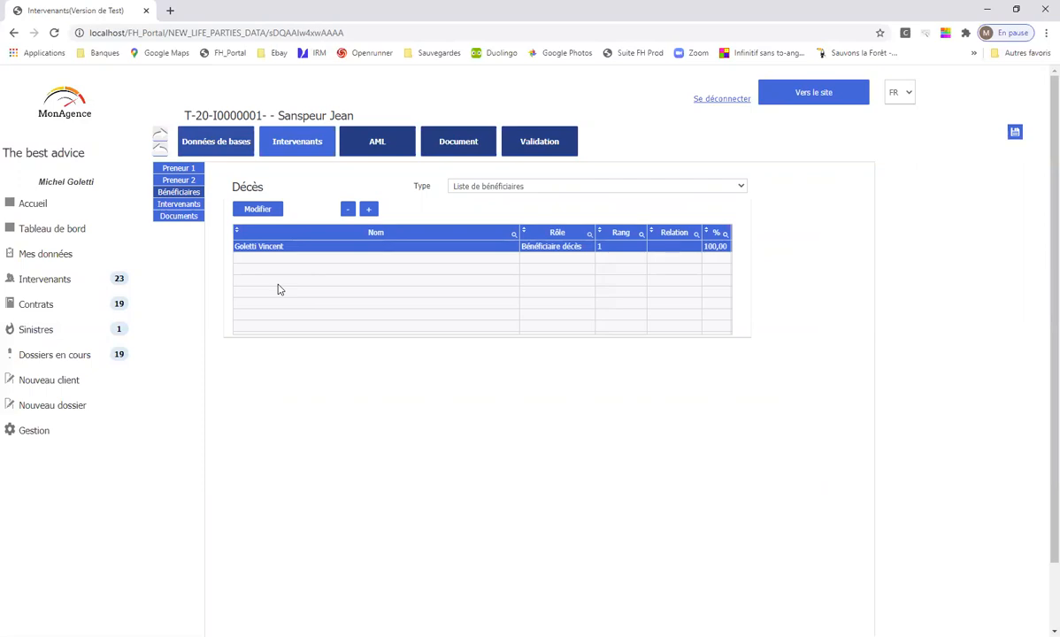
{"action": "left_click", "coordinate": [179, 206]}
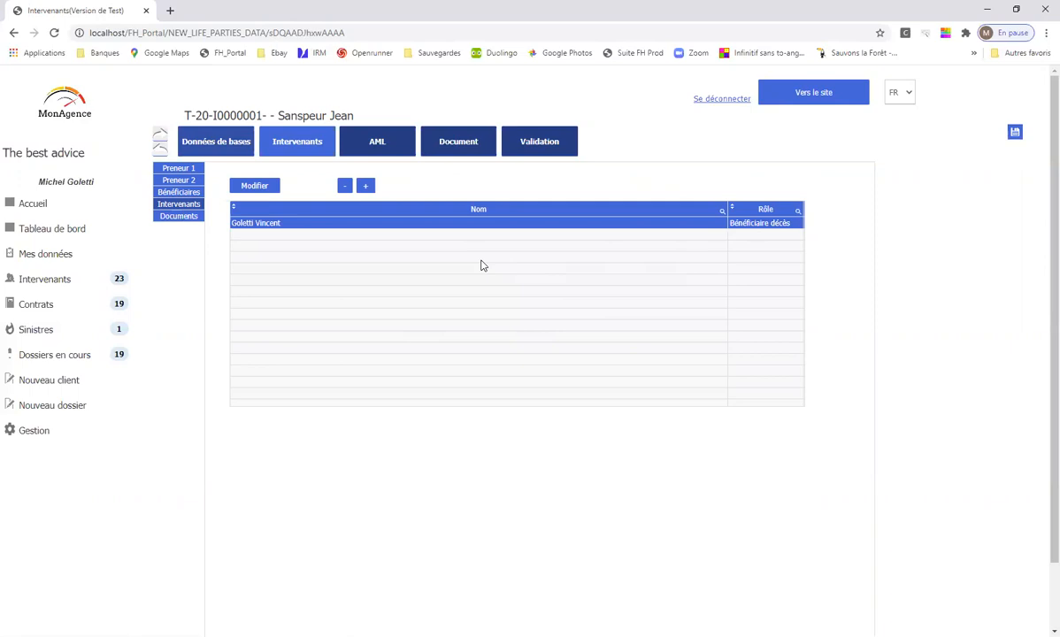
- Open the Information Courtier PDF from the dossier's documents and read through the broker information
{"action": "left_click", "coordinate": [178, 216]}
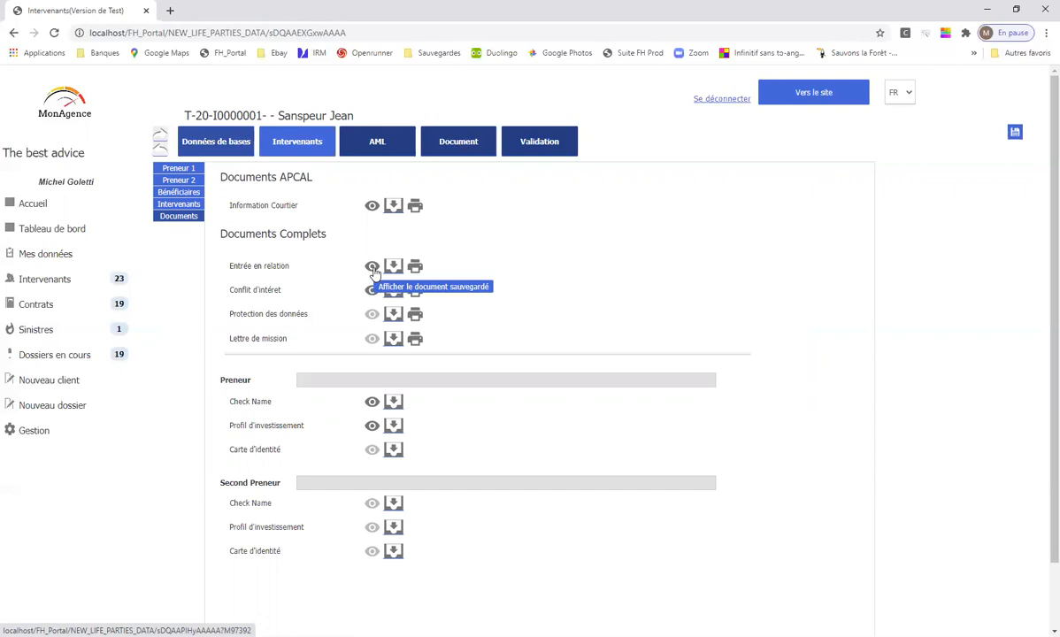
{"action": "left_click", "coordinate": [393, 206]}
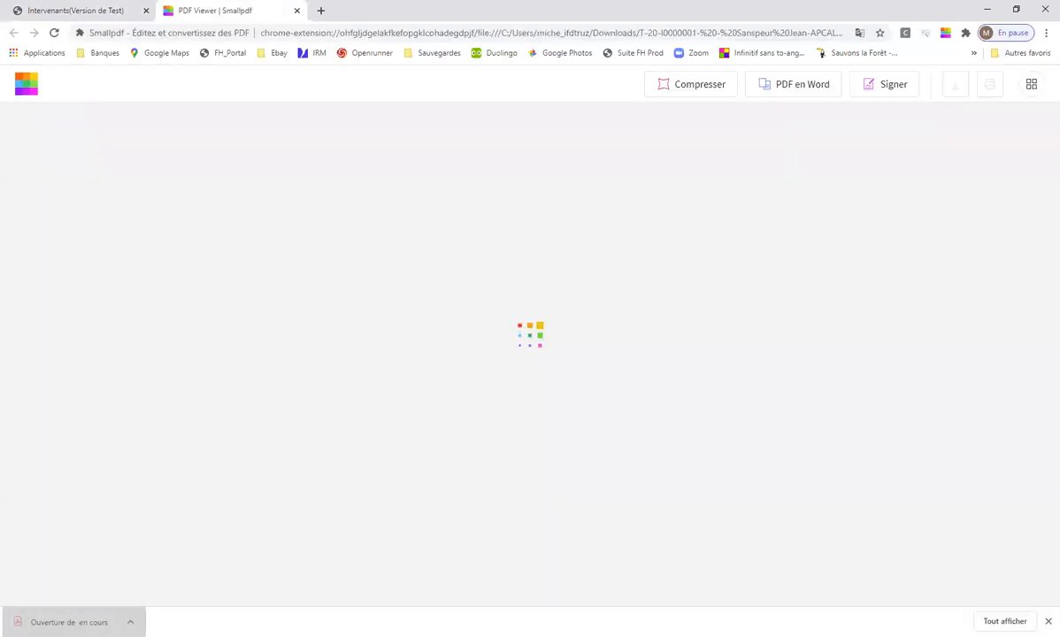
{"action": "scroll", "coordinate": [466, 426], "scroll_direction": "down", "scroll_amount": 5}
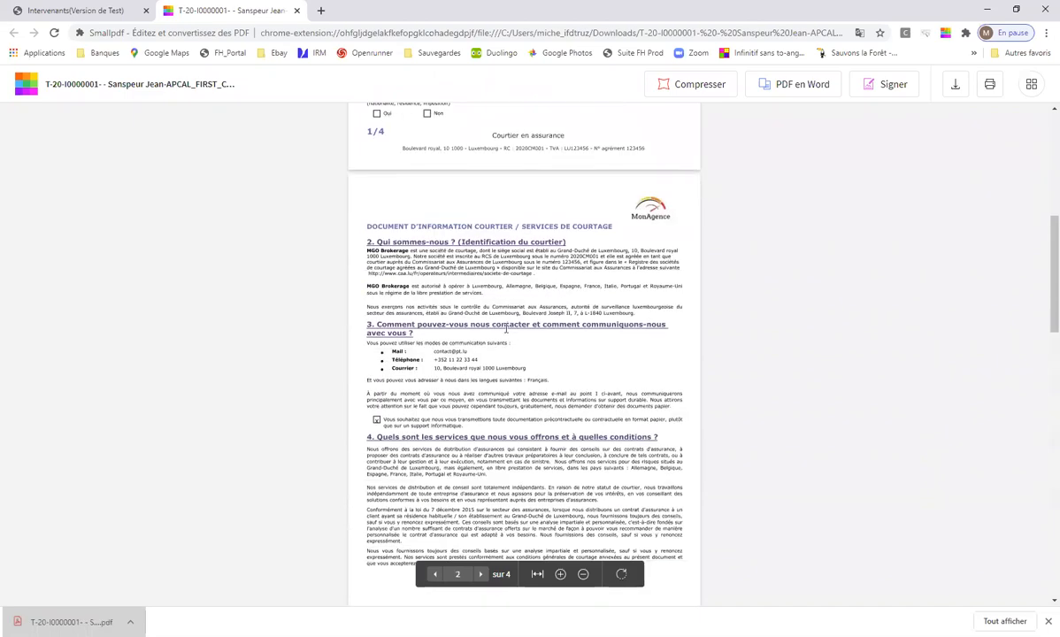
{"action": "scroll", "coordinate": [506, 329], "scroll_direction": "up", "scroll_amount": 2}
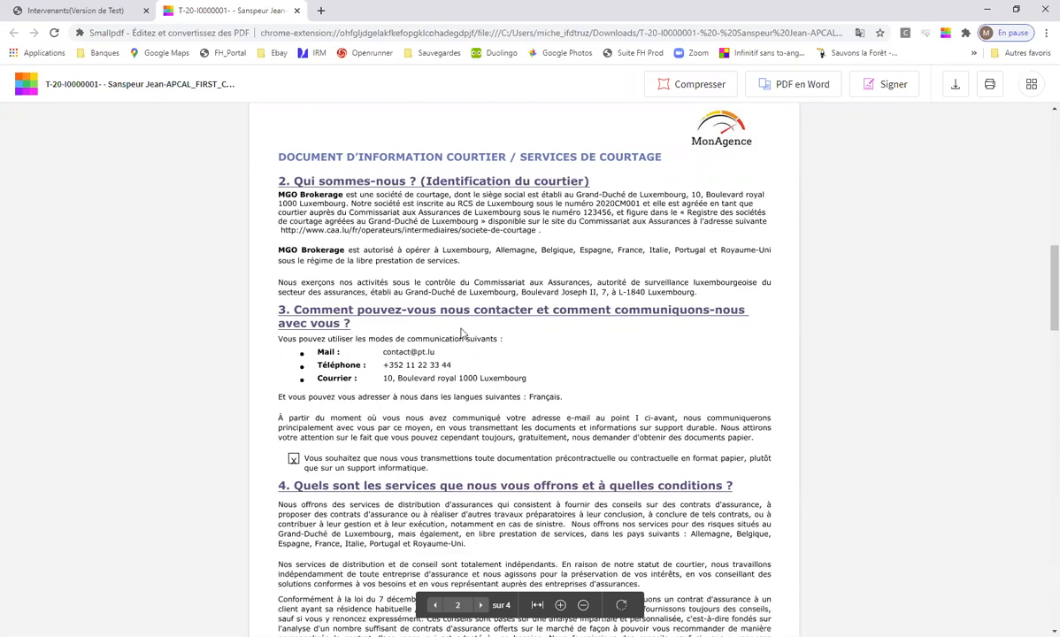
{"action": "left_click", "coordinate": [297, 11]}
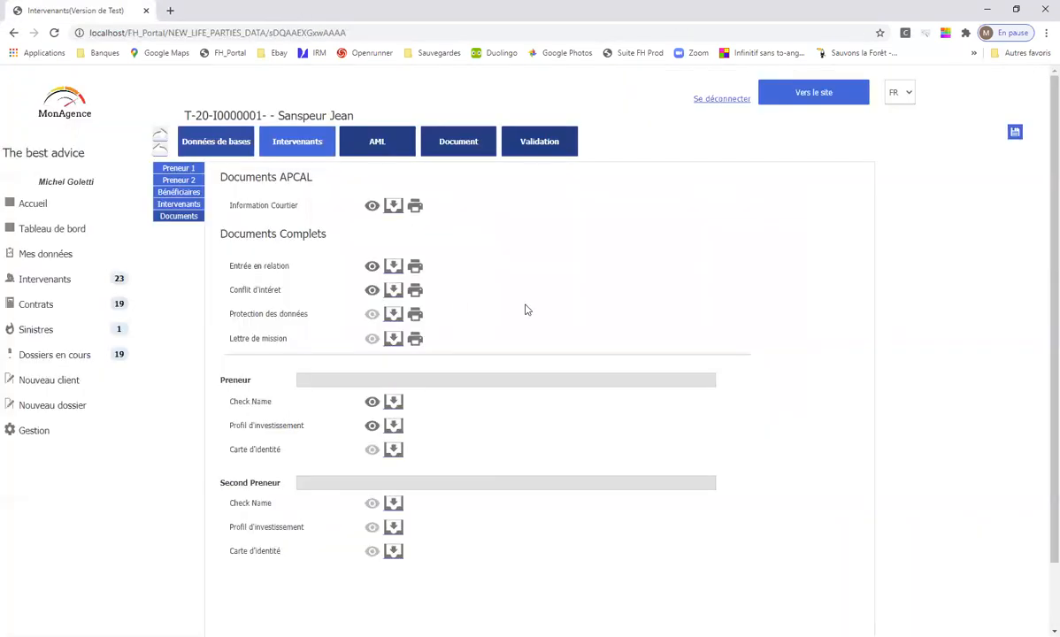
- Open the saved Conflit d'intérêt document as a PDF and read through its conflict-of-interest policy
{"action": "left_click", "coordinate": [372, 290]}
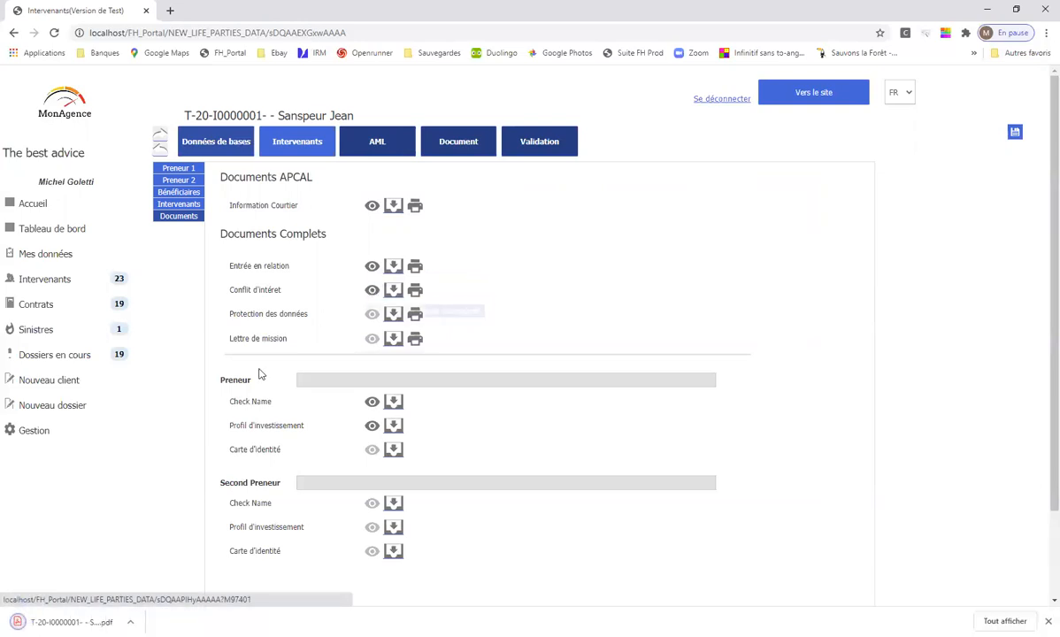
{"action": "left_click", "coordinate": [66, 622]}
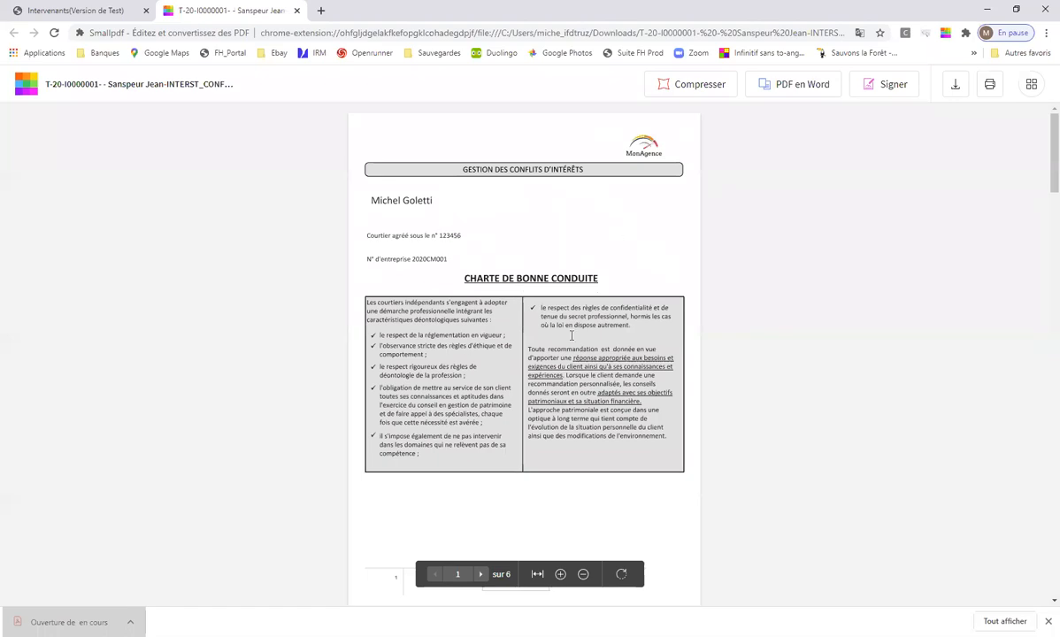
{"action": "scroll", "coordinate": [403, 313], "scroll_direction": "down", "scroll_amount": 2}
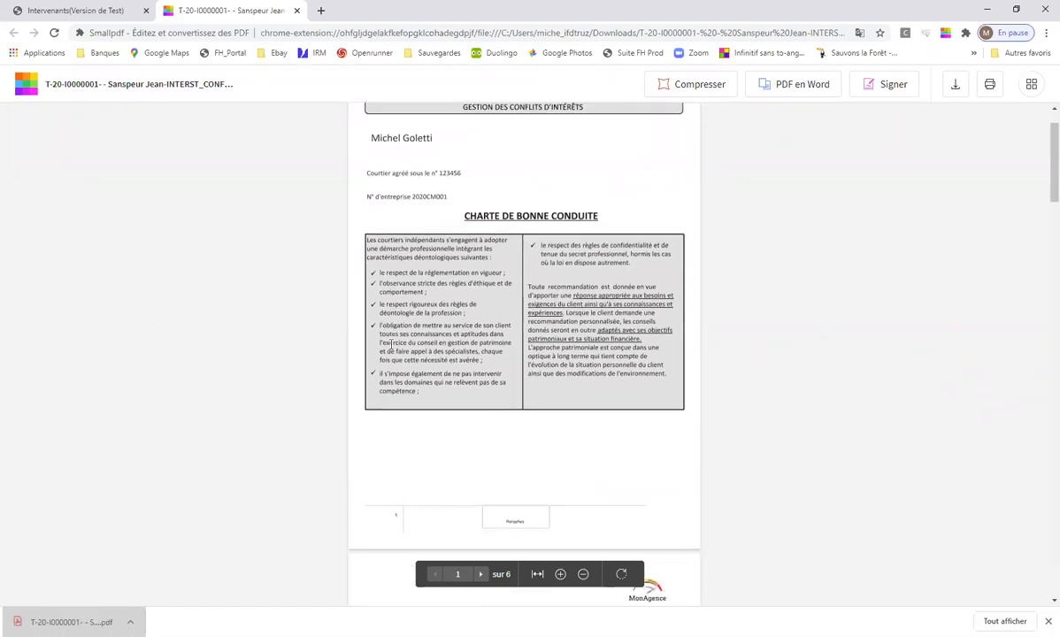
{"action": "scroll", "coordinate": [390, 344], "scroll_direction": "up", "scroll_amount": 2}
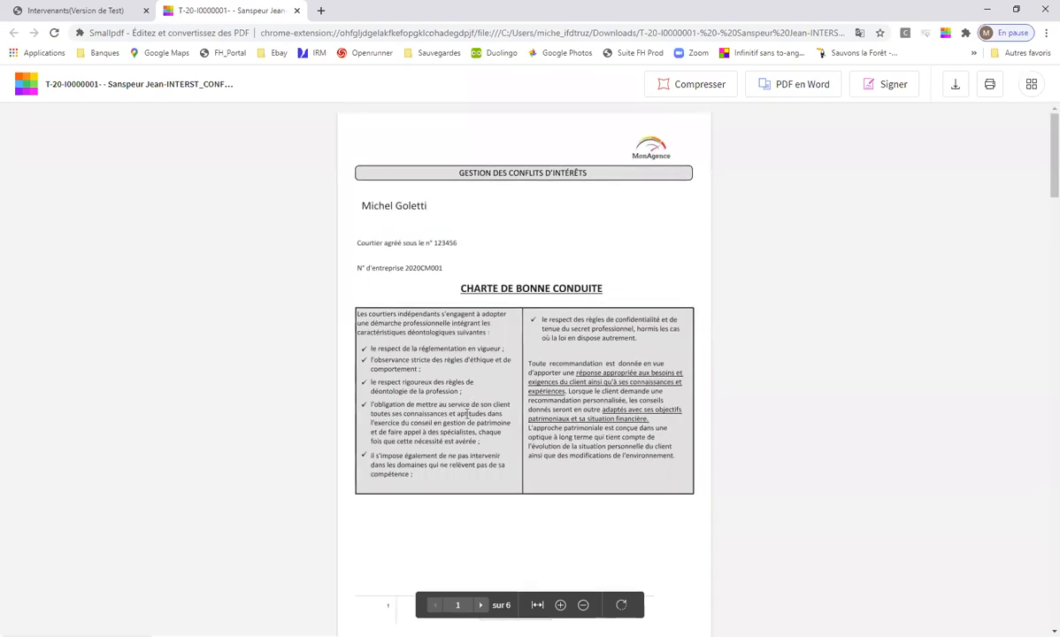
{"action": "scroll", "coordinate": [463, 421], "scroll_direction": "down", "scroll_amount": 5}
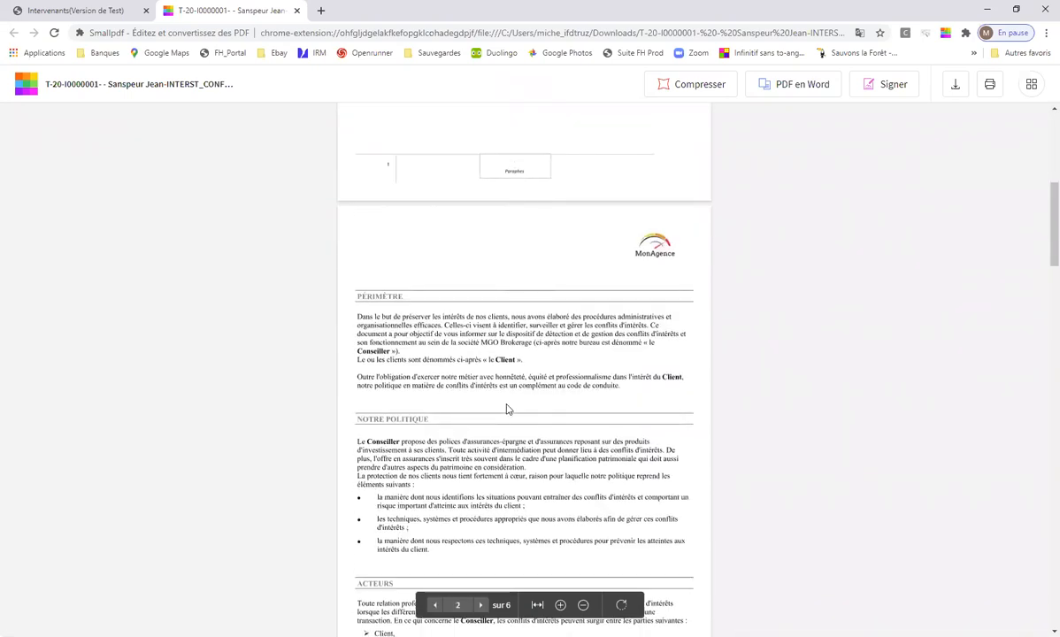
{"action": "scroll", "coordinate": [508, 409], "scroll_direction": "down", "scroll_amount": 5}
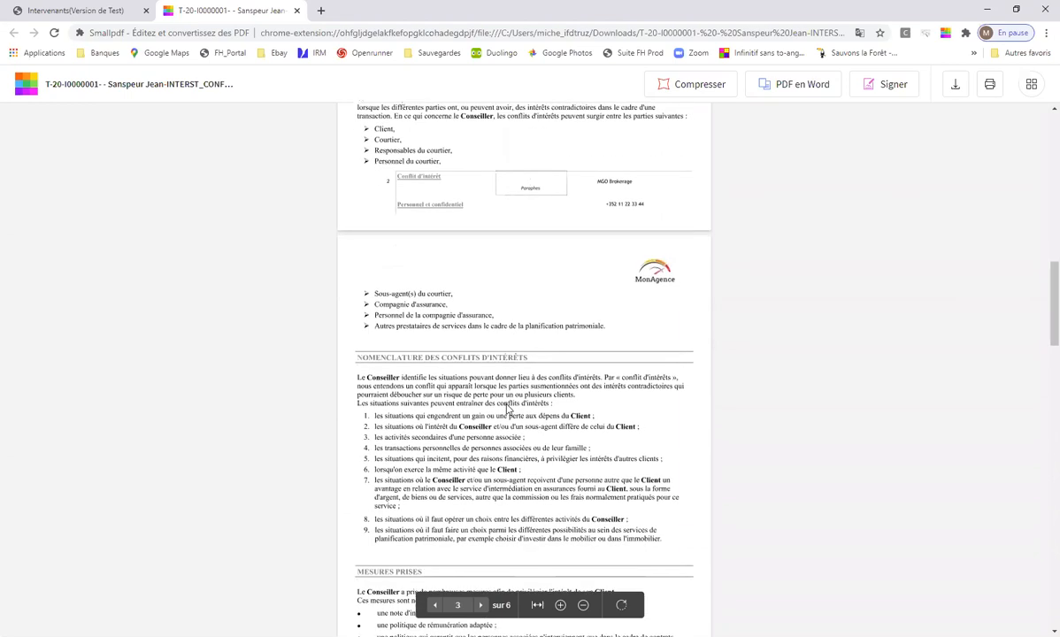
{"action": "left_click", "coordinate": [296, 10]}
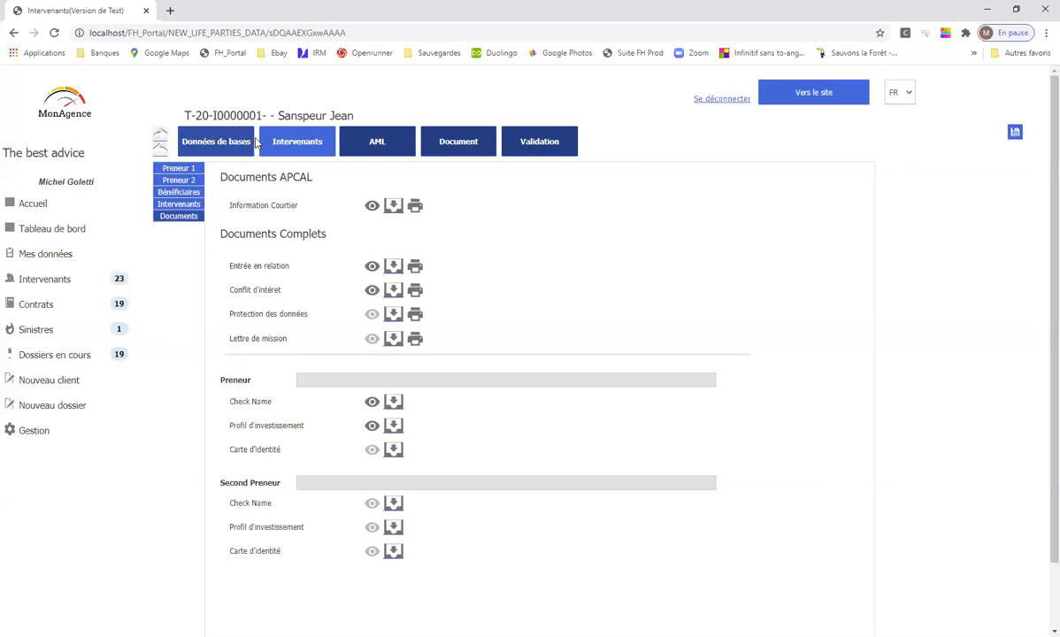
- Remove the second policyholder in the dossier's base data and return to the AML section
{"action": "left_click", "coordinate": [160, 135]}
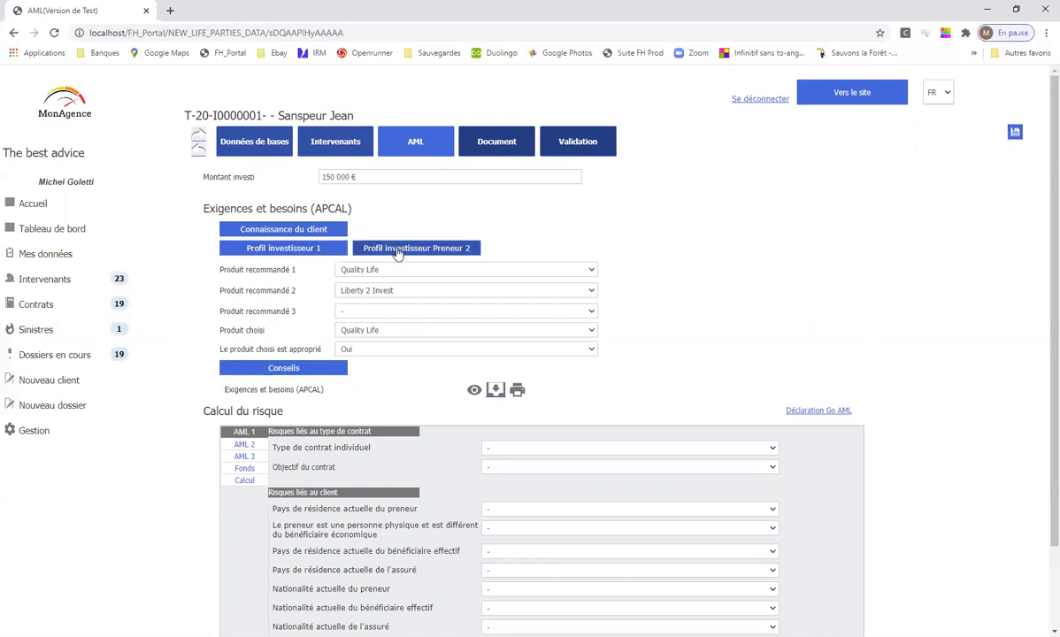
{"action": "left_click", "coordinate": [253, 151]}
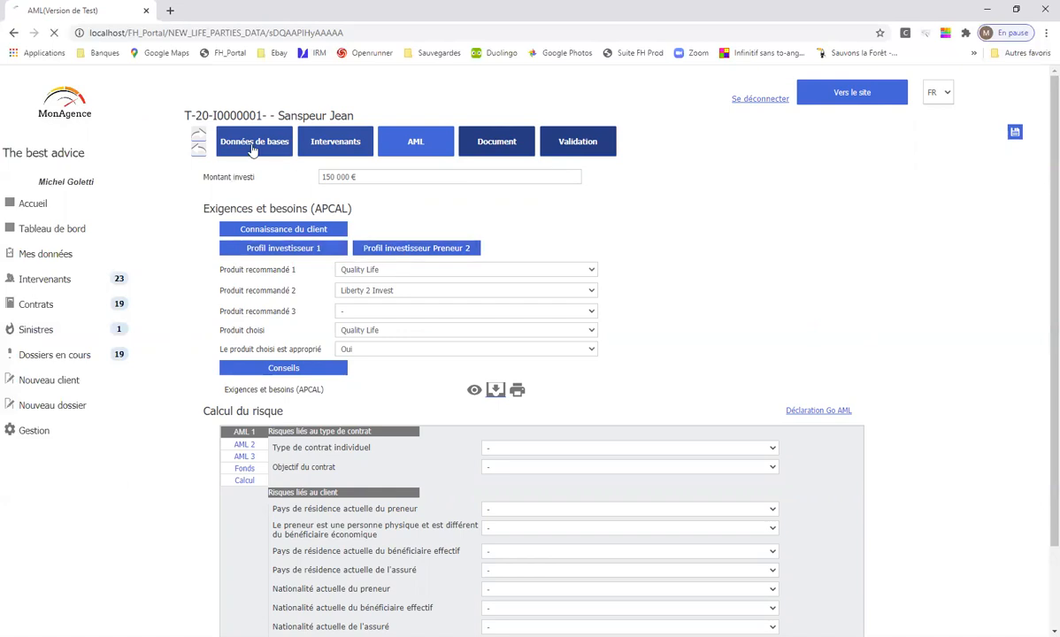
{"action": "left_click", "coordinate": [167, 289]}
{"action": "left_click", "coordinate": [367, 146]}
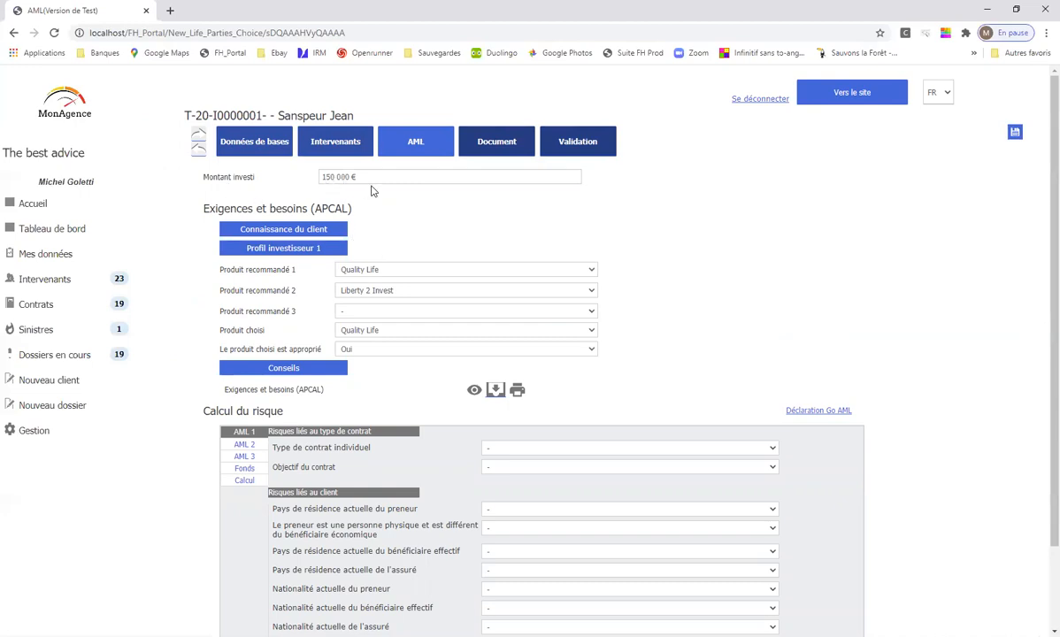
- In the client knowledge form, clear the Date prévue (6) answer and try to save, declining to save with the answer missing
{"action": "left_click", "coordinate": [308, 231]}
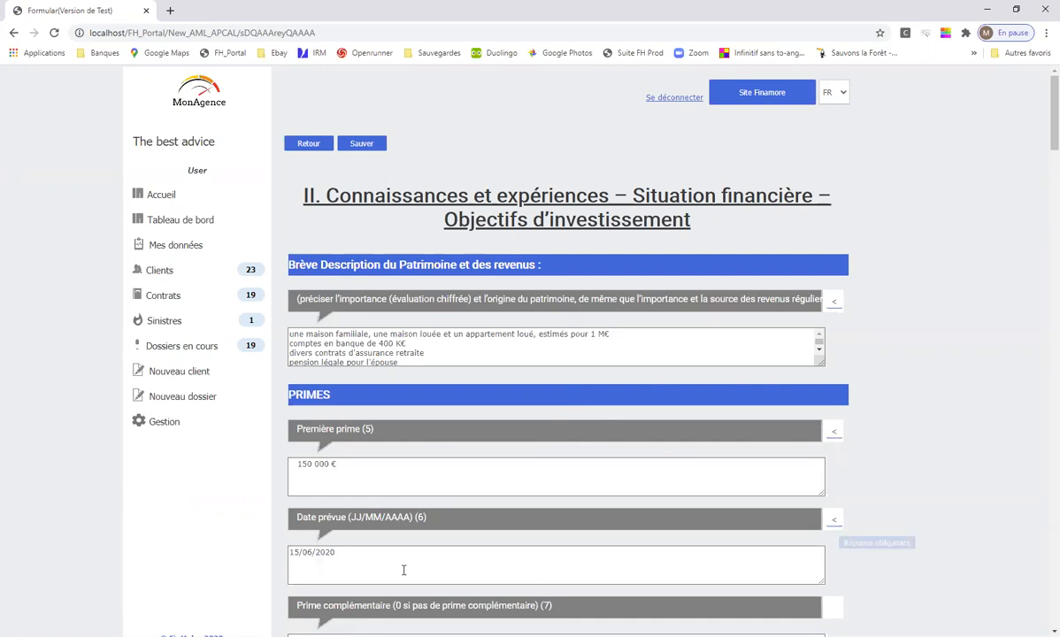
{"action": "triple_click", "coordinate": [361, 557]}
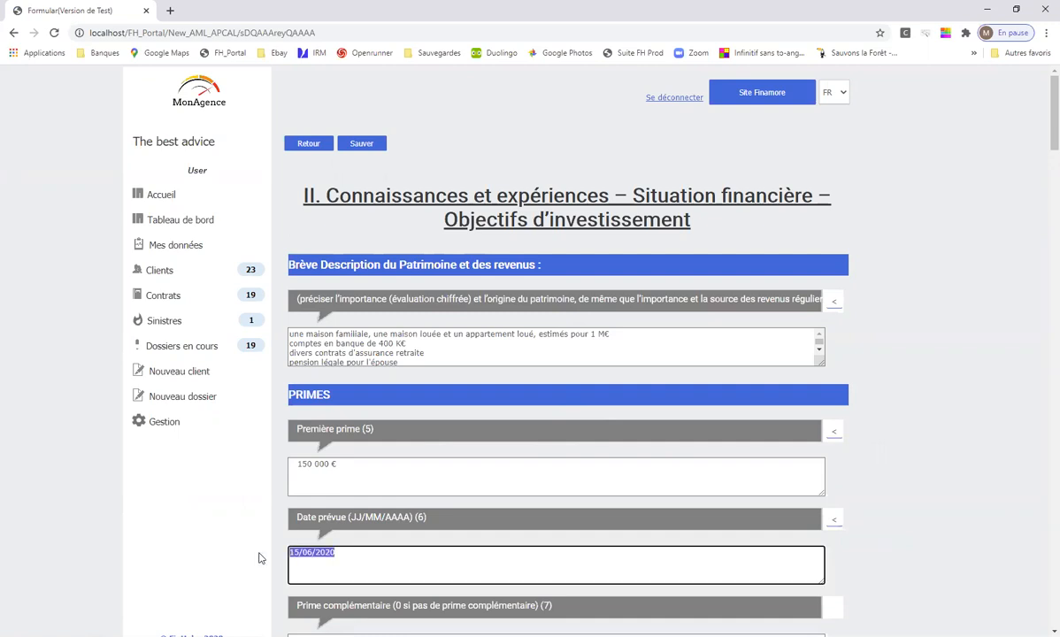
{"action": "key", "text": "BackSpace"}
{"action": "left_click", "coordinate": [365, 145]}
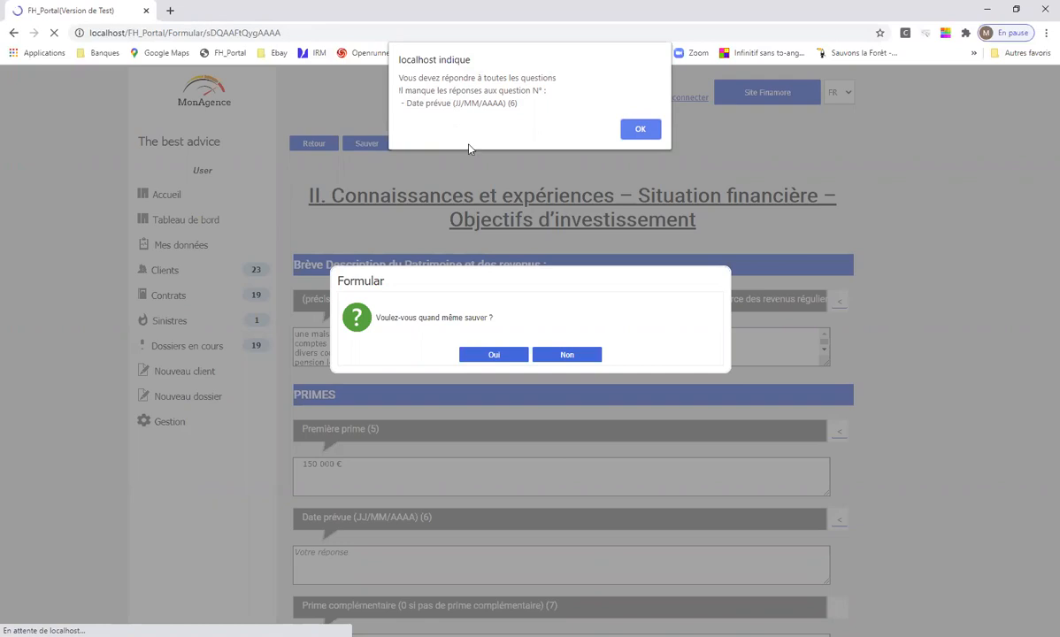
{"action": "left_click", "coordinate": [639, 130]}
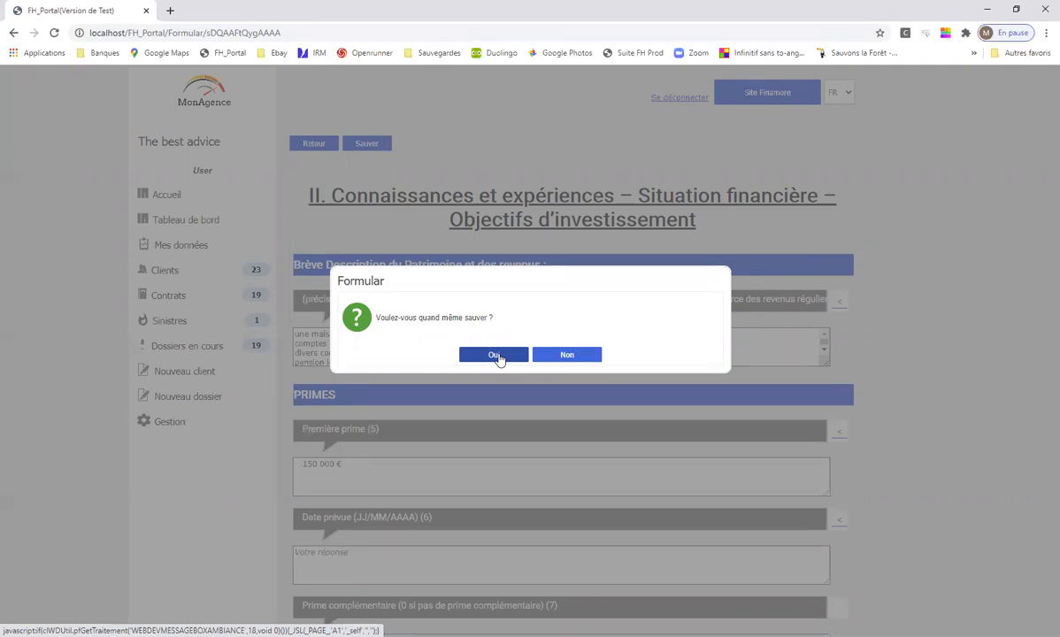
{"action": "left_click", "coordinate": [567, 357]}
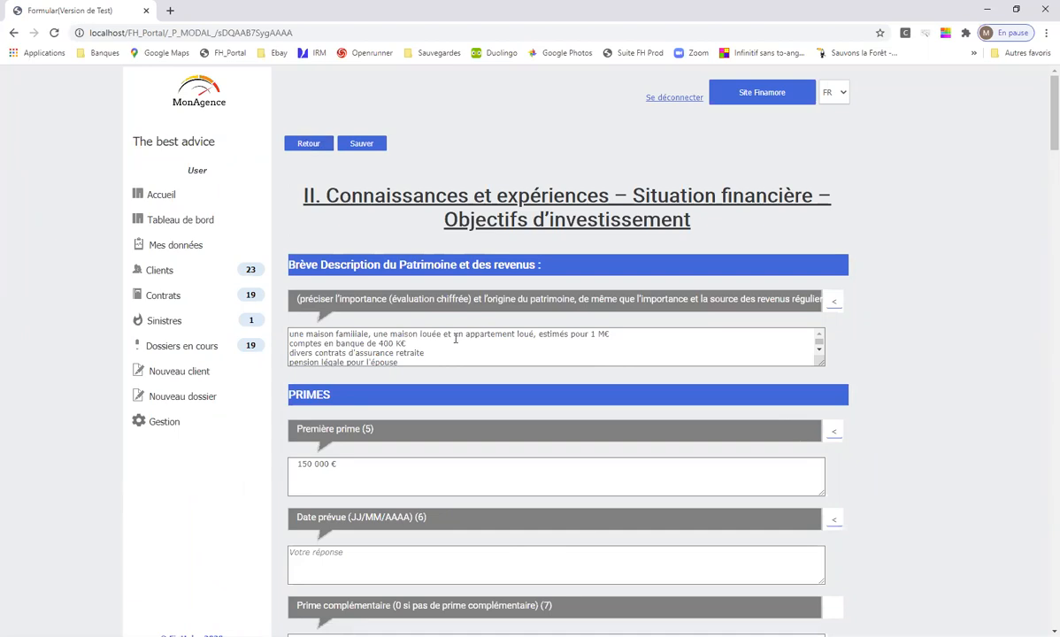
- Review the client knowledge form's answers on premiums, desired funds, payment mode and financial experience, and return to the dossier's AML section without saving
{"action": "scroll", "coordinate": [468, 417], "scroll_direction": "down", "scroll_amount": 1}
{"action": "scroll", "coordinate": [468, 417], "scroll_direction": "down", "scroll_amount": 5}
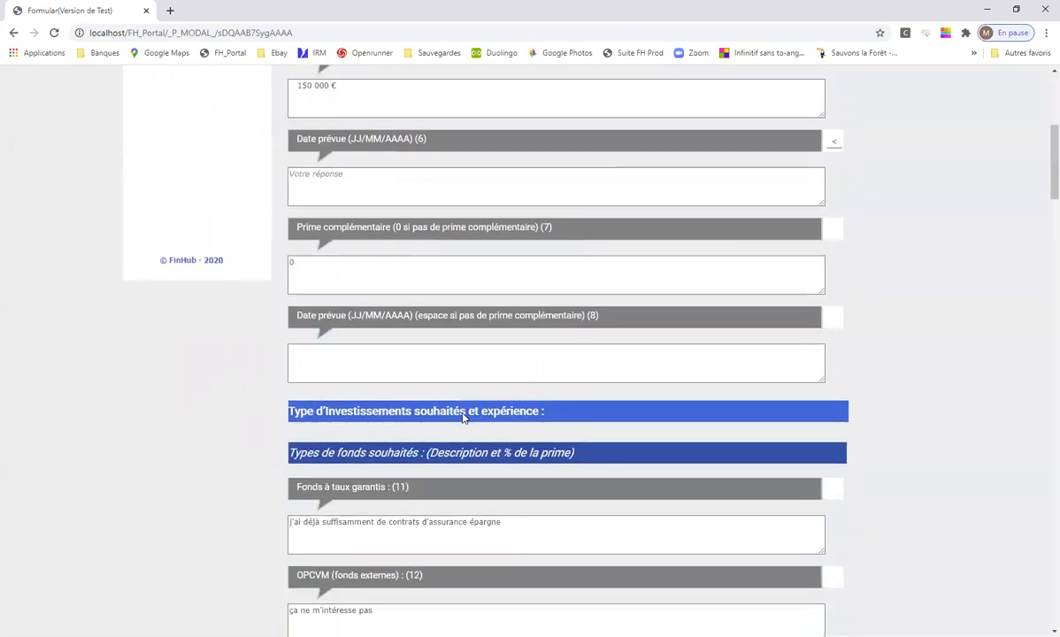
{"action": "scroll", "coordinate": [462, 414], "scroll_direction": "down", "scroll_amount": 2}
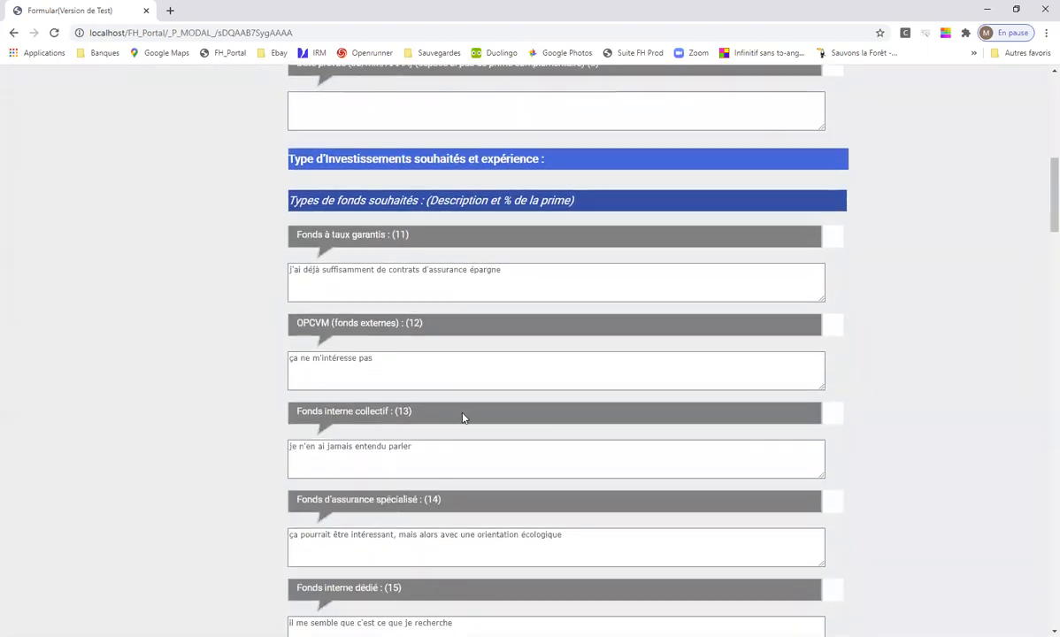
{"action": "scroll", "coordinate": [462, 416], "scroll_direction": "down", "scroll_amount": 1}
{"action": "scroll", "coordinate": [462, 416], "scroll_direction": "down", "scroll_amount": 4}
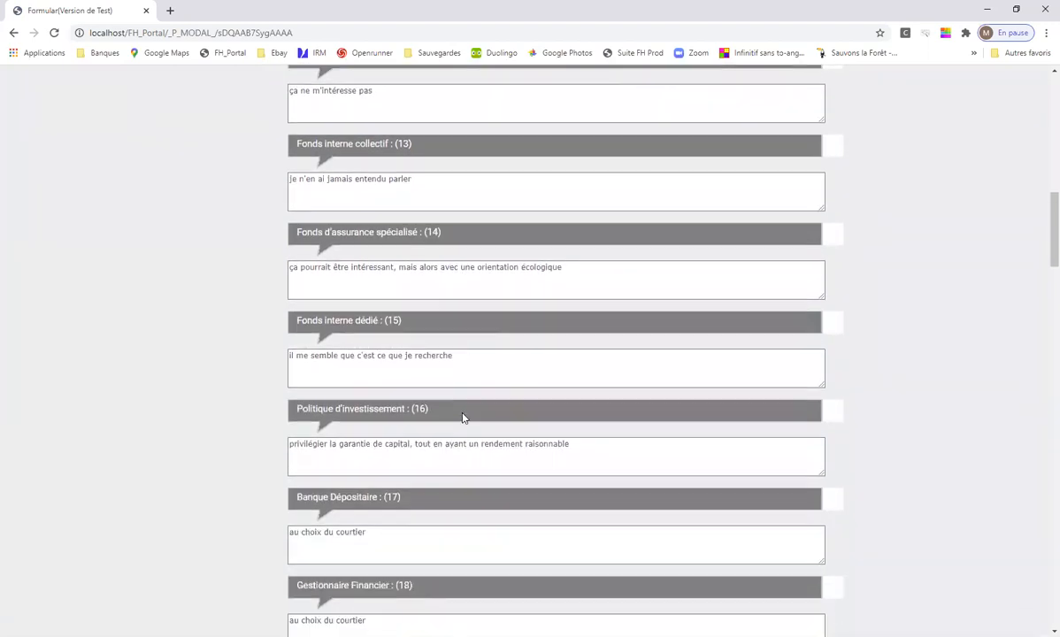
{"action": "scroll", "coordinate": [461, 416], "scroll_direction": "down", "scroll_amount": 1}
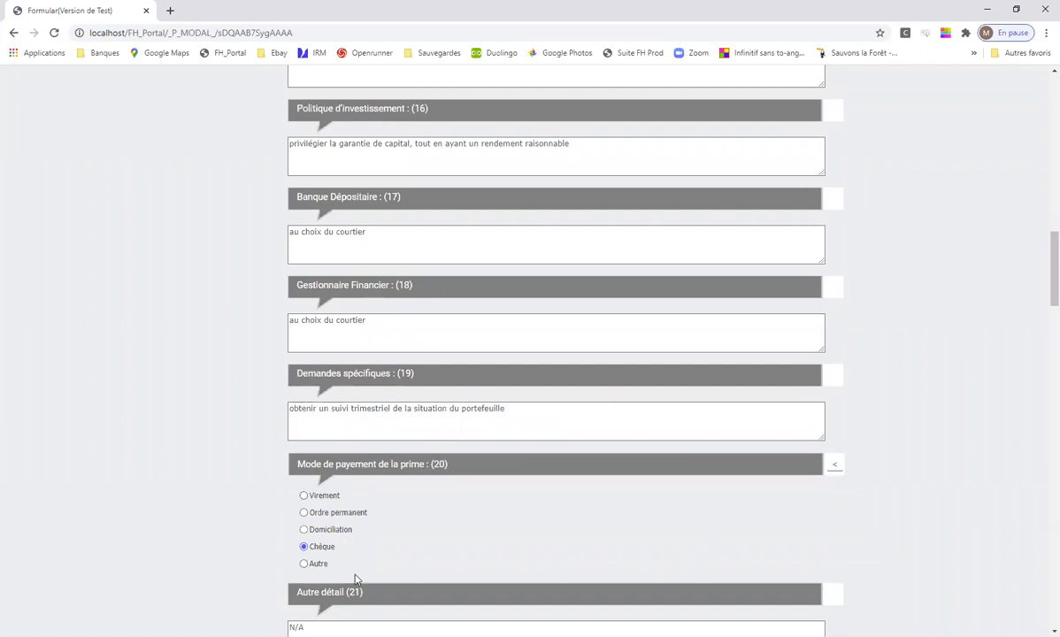
{"action": "scroll", "coordinate": [400, 526], "scroll_direction": "down", "scroll_amount": 2}
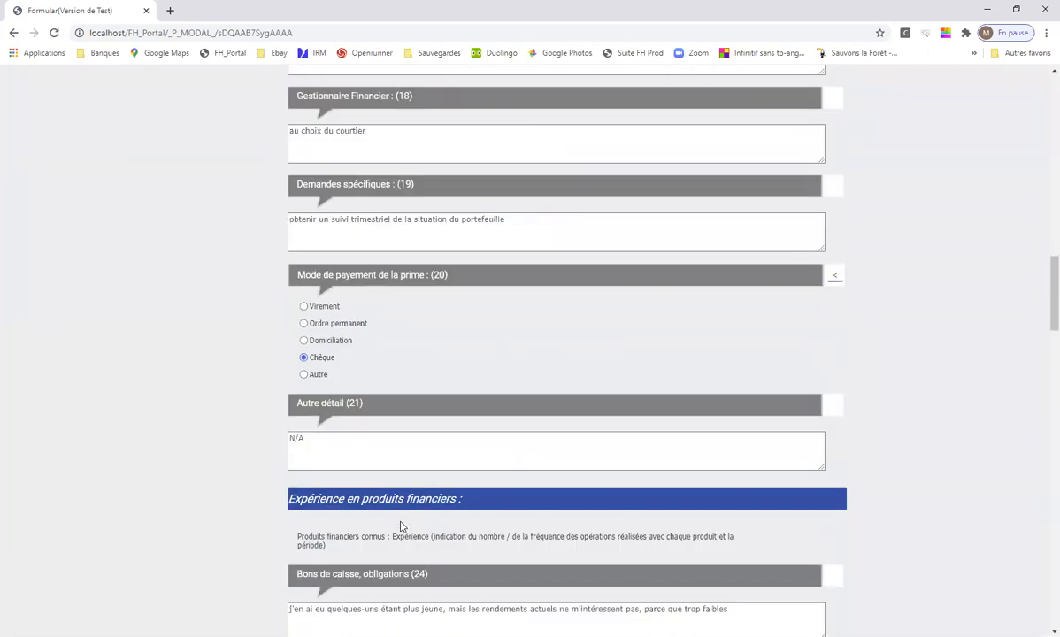
{"action": "scroll", "coordinate": [400, 526], "scroll_direction": "up", "scroll_amount": 15}
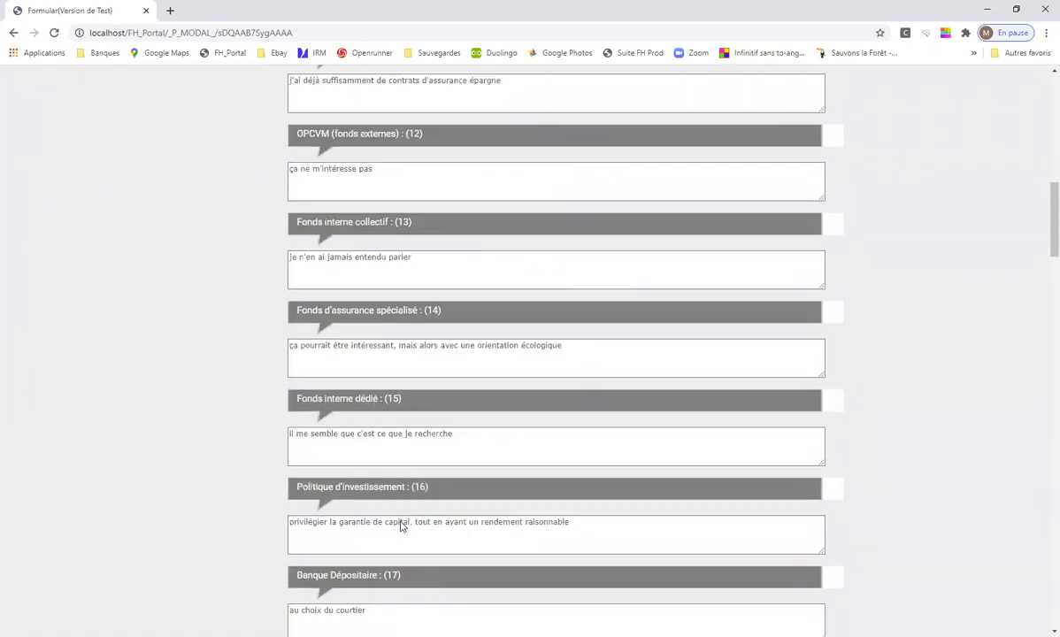
{"action": "scroll", "coordinate": [159, 398], "scroll_direction": "up", "scroll_amount": 2}
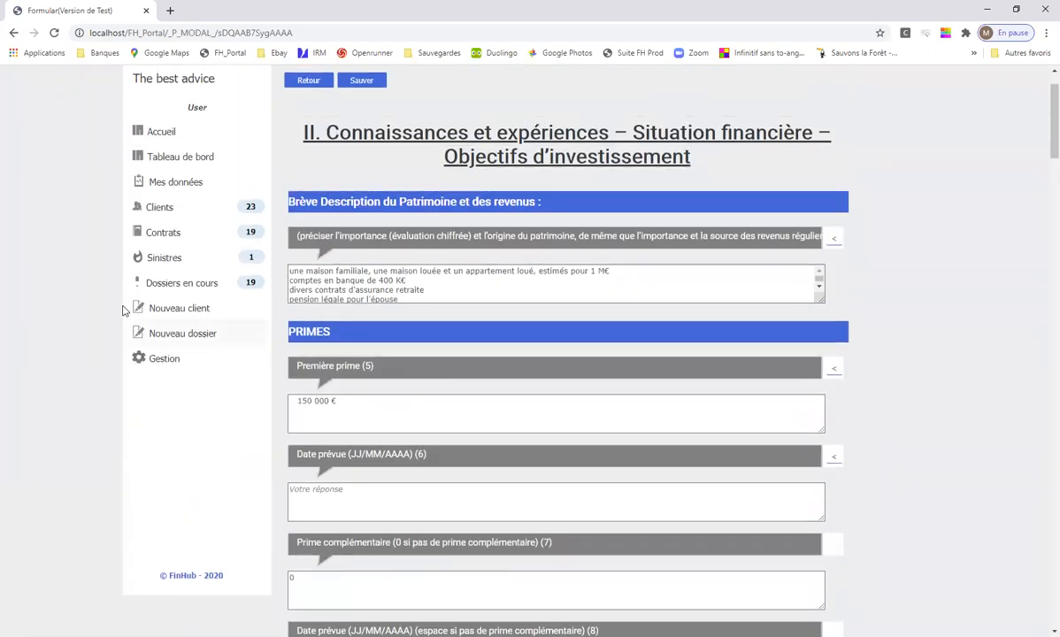
{"action": "left_click", "coordinate": [305, 80]}
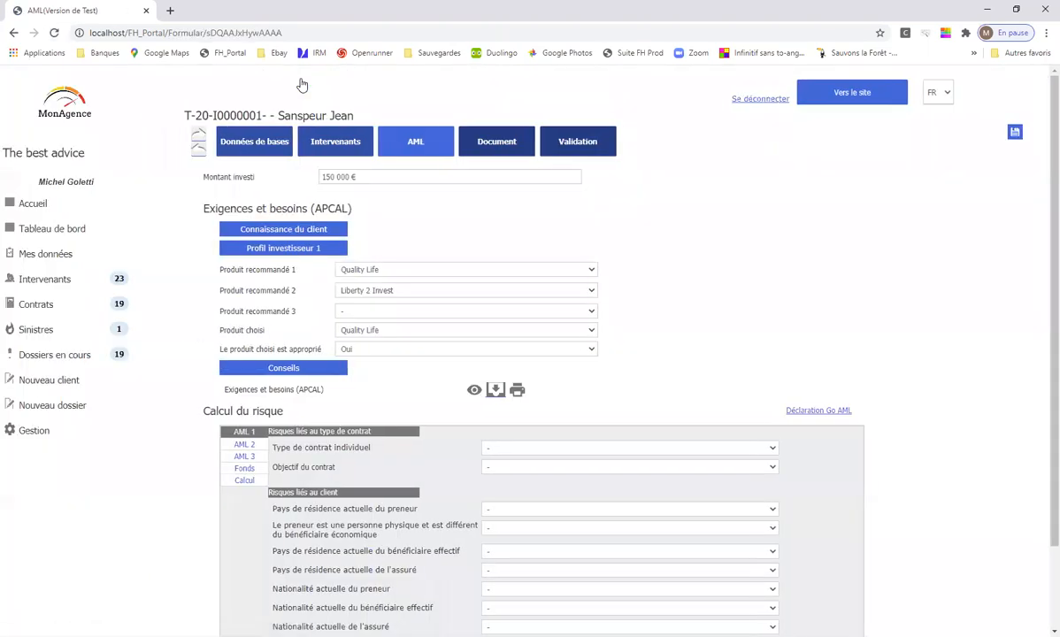
- Open the Profil investisseur 1 questionnaire, review its answers from personal situation to investment objectives, and return to the AML section
{"action": "left_click", "coordinate": [282, 253]}
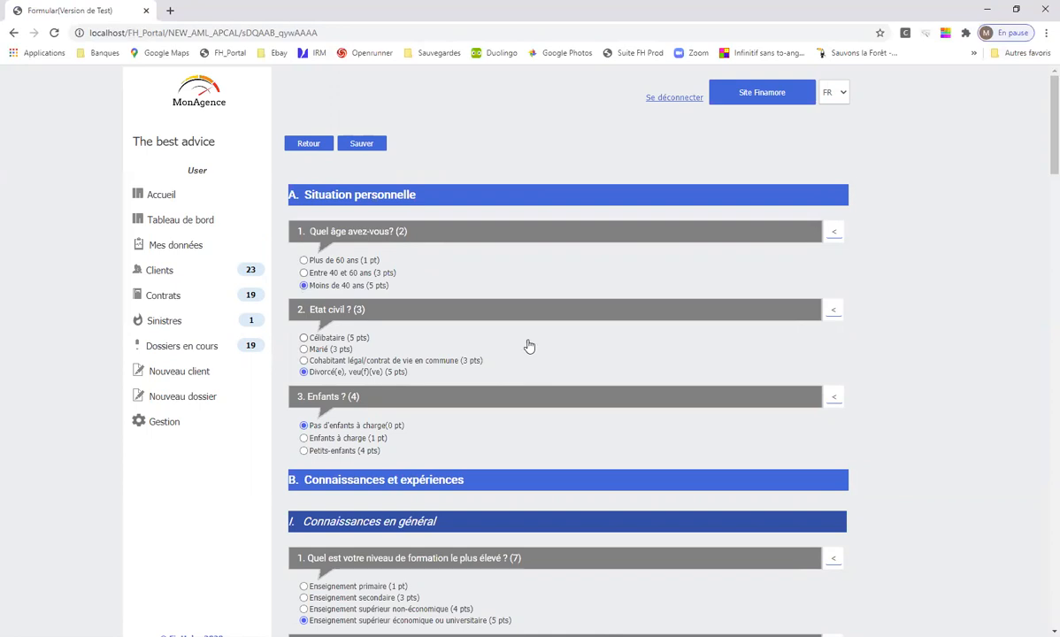
{"action": "scroll", "coordinate": [530, 345], "scroll_direction": "down", "scroll_amount": 4}
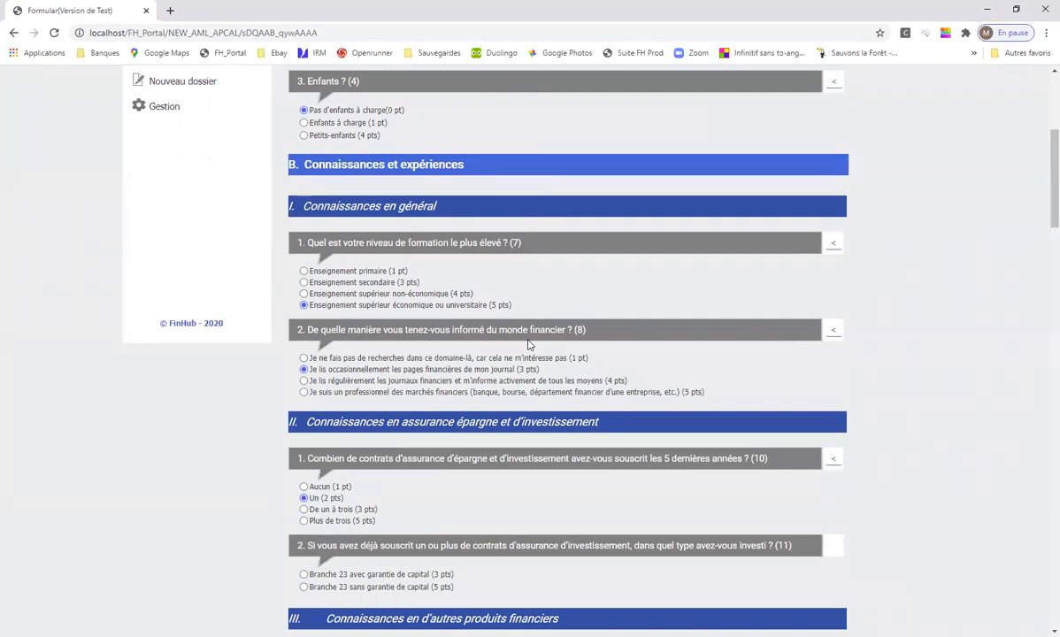
{"action": "scroll", "coordinate": [529, 345], "scroll_direction": "down", "scroll_amount": 1}
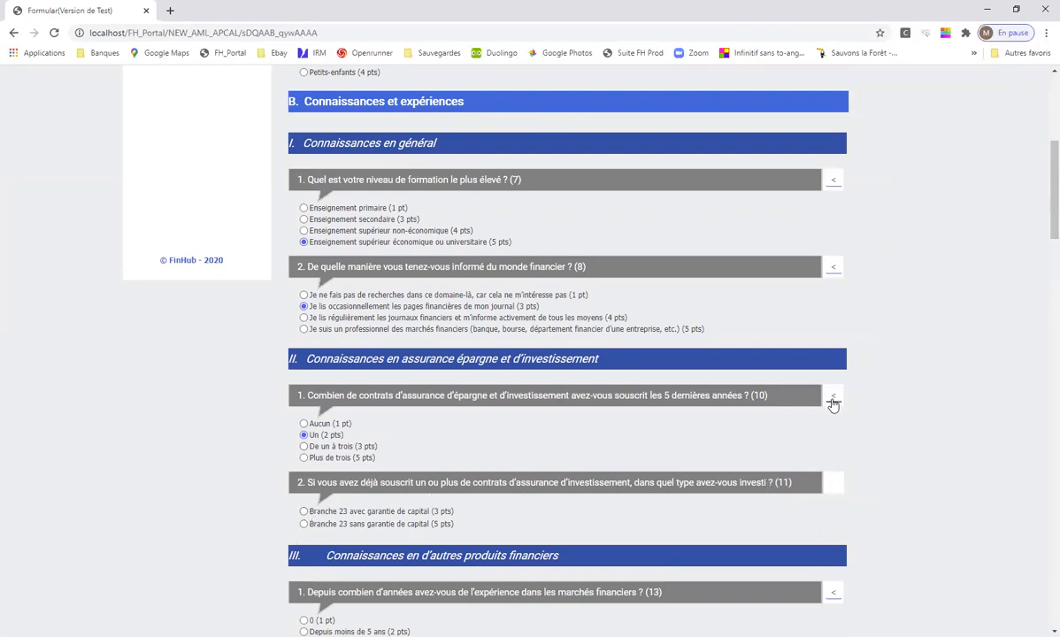
{"action": "scroll", "coordinate": [867, 453], "scroll_direction": "down", "scroll_amount": 1}
{"action": "scroll", "coordinate": [867, 453], "scroll_direction": "down", "scroll_amount": 8}
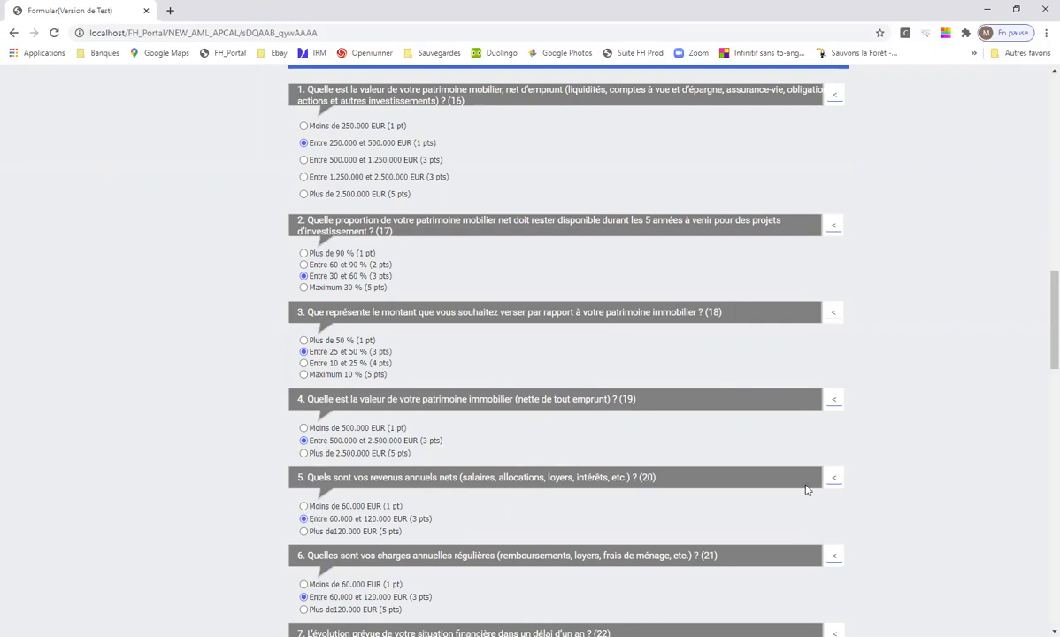
{"action": "scroll", "coordinate": [889, 489], "scroll_direction": "down", "scroll_amount": 4}
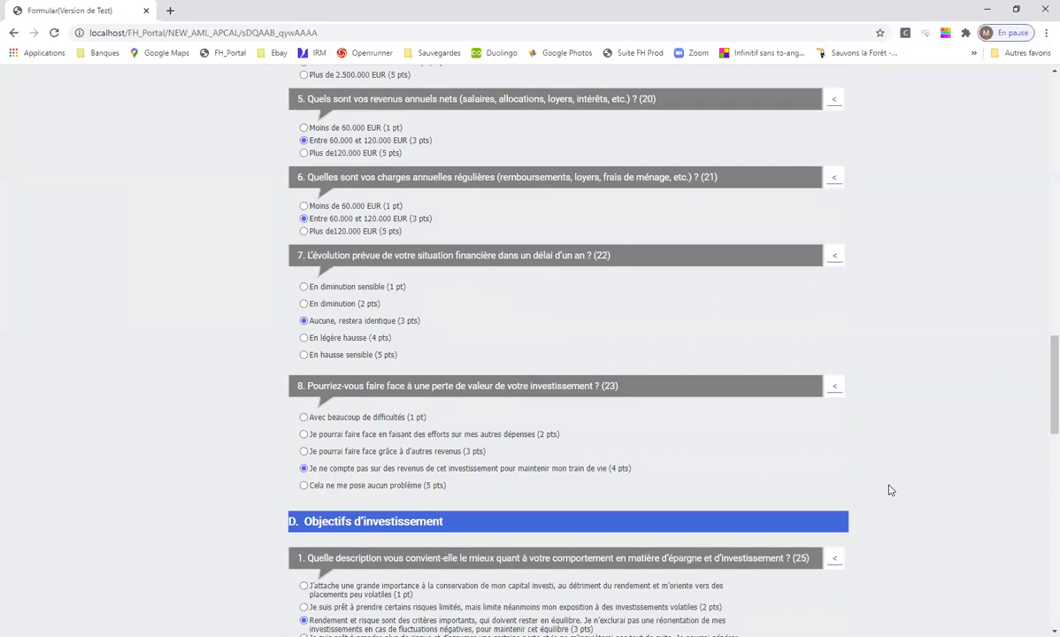
{"action": "left_click_drag", "start_coordinate": [1053, 390], "coordinate": [1041, 142]}
{"action": "left_click", "coordinate": [309, 145]}
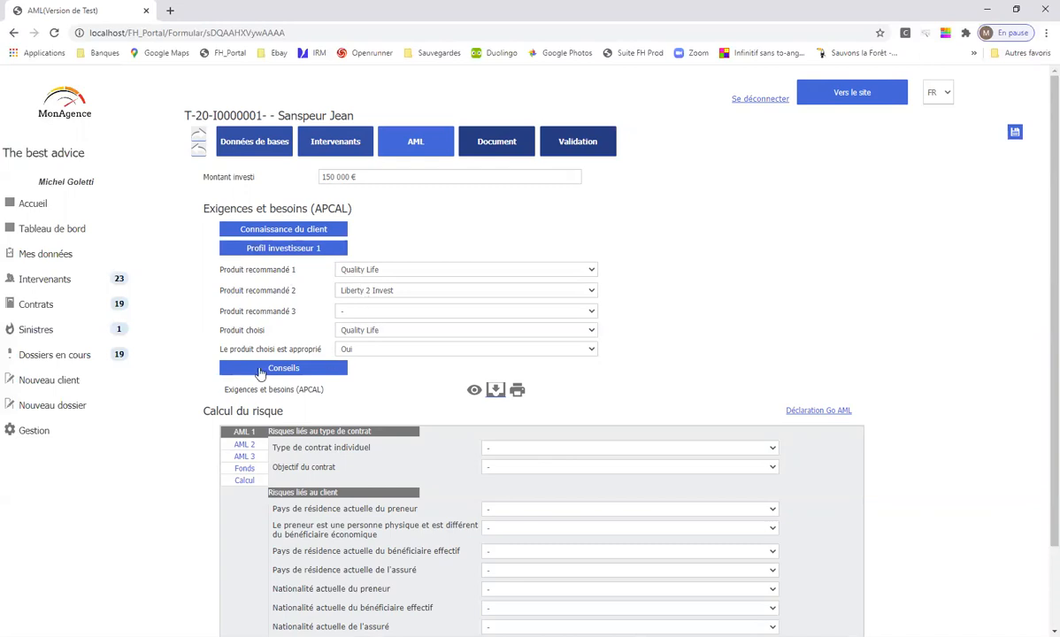
- From the dashboard's available products, filter the names to those starting with "q" and open the Quality Life product
{"action": "left_click", "coordinate": [54, 232]}
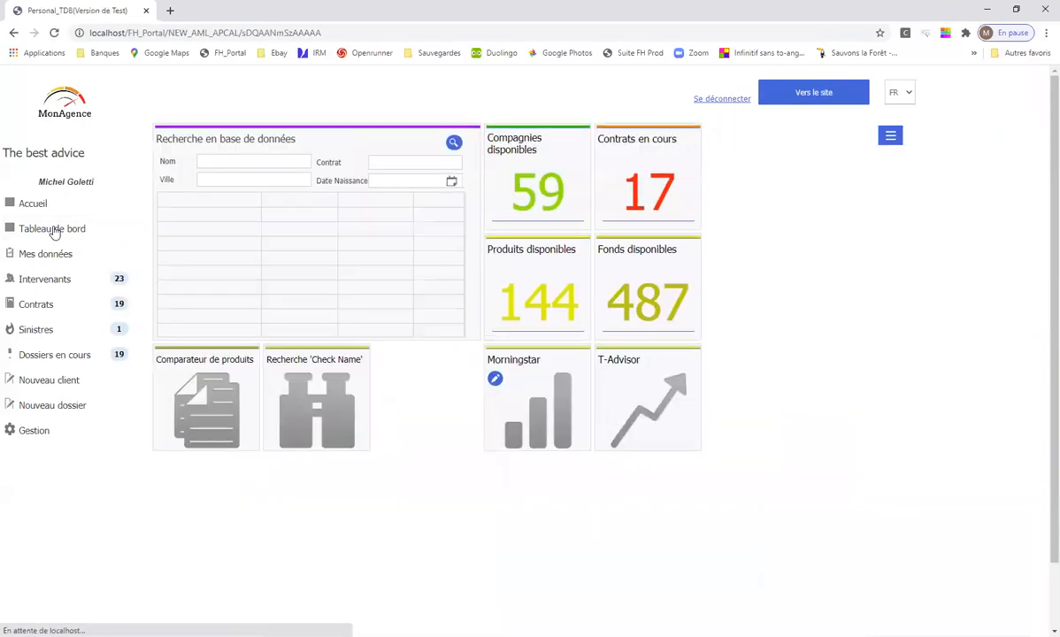
{"action": "left_click", "coordinate": [534, 303]}
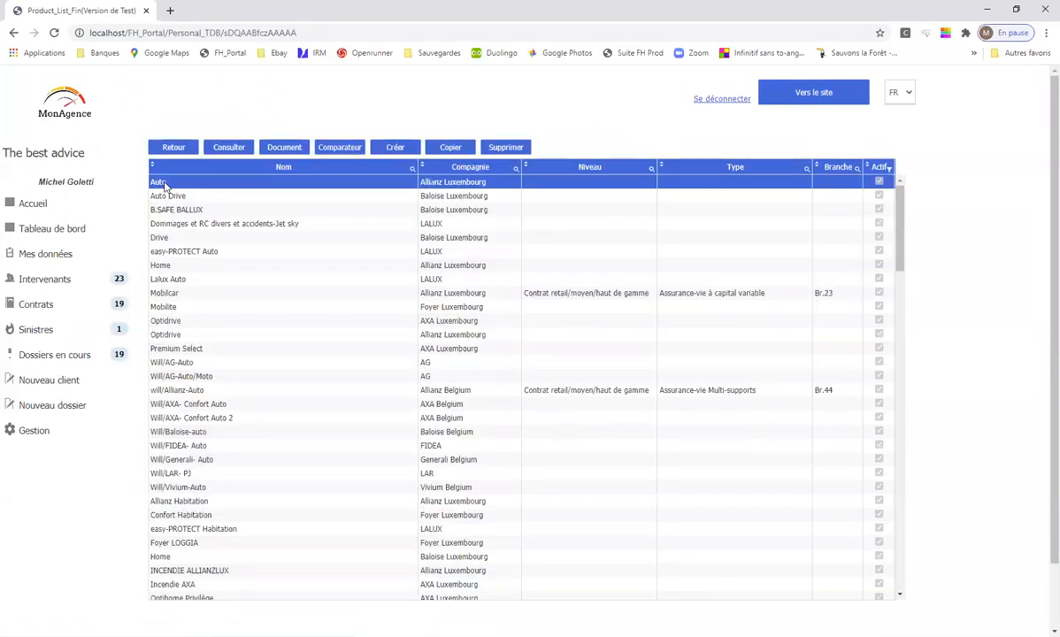
{"action": "left_click", "coordinate": [411, 172]}
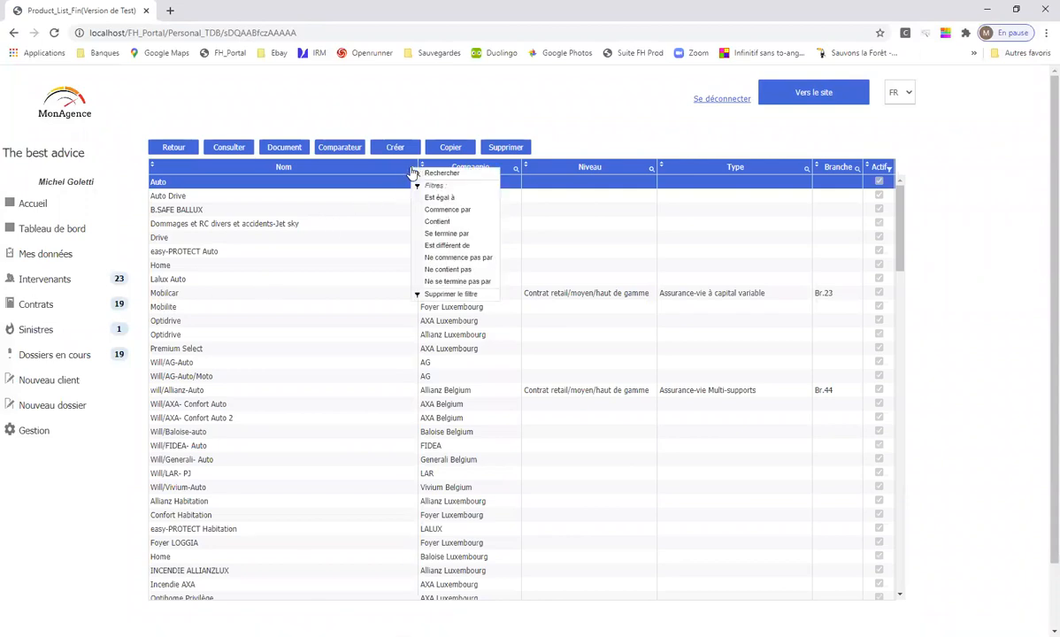
{"action": "left_click", "coordinate": [412, 172]}
{"action": "left_click", "coordinate": [412, 172]}
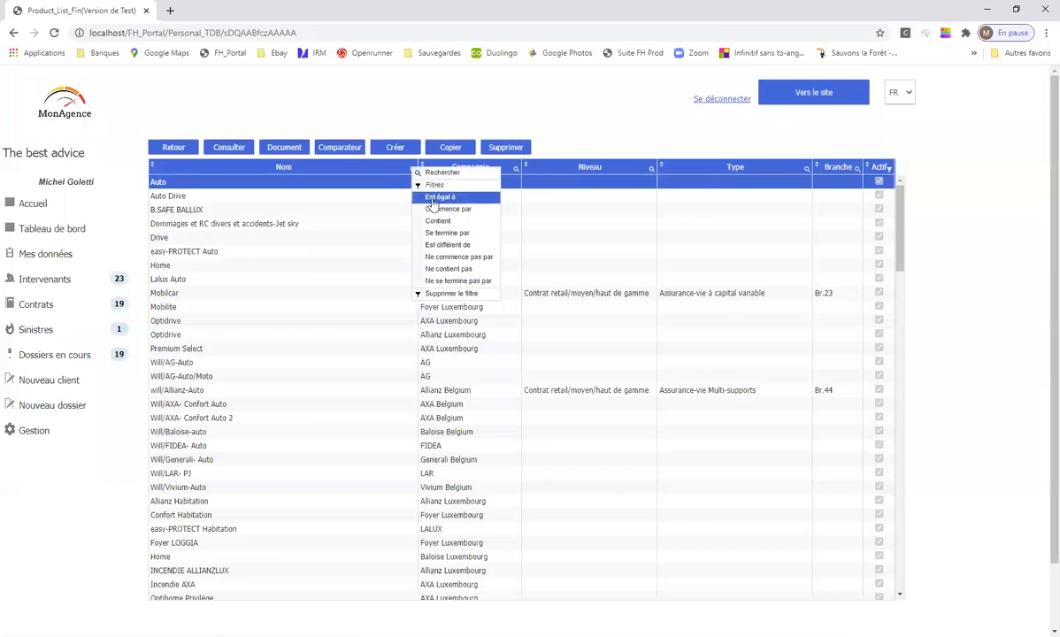
{"action": "left_click", "coordinate": [438, 210]}
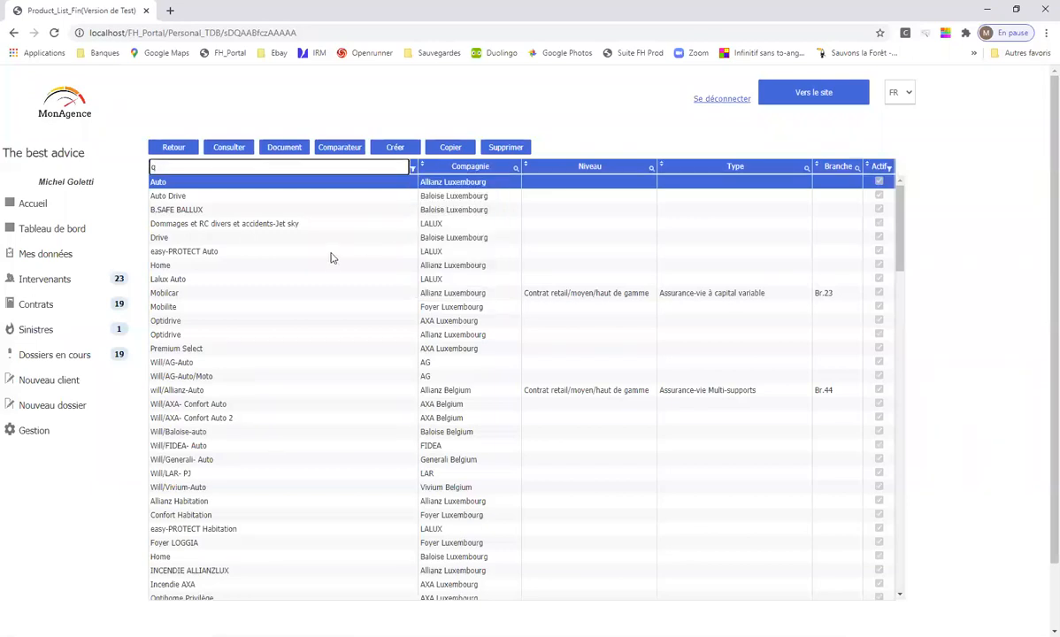
{"action": "type", "text": "q"}
{"action": "key", "text": "Return"}
{"action": "double_click", "coordinate": [243, 183]}
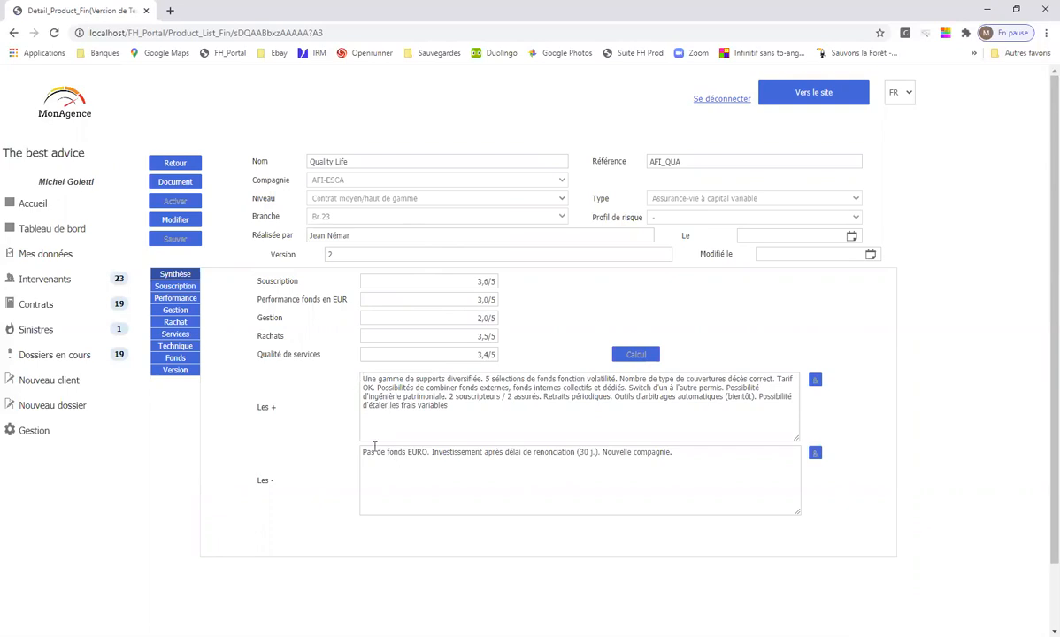
- Examine Quality Life's subscription details, management fees and fund list, and open the Alienor Optimal A fund's details
{"action": "left_click", "coordinate": [170, 286]}
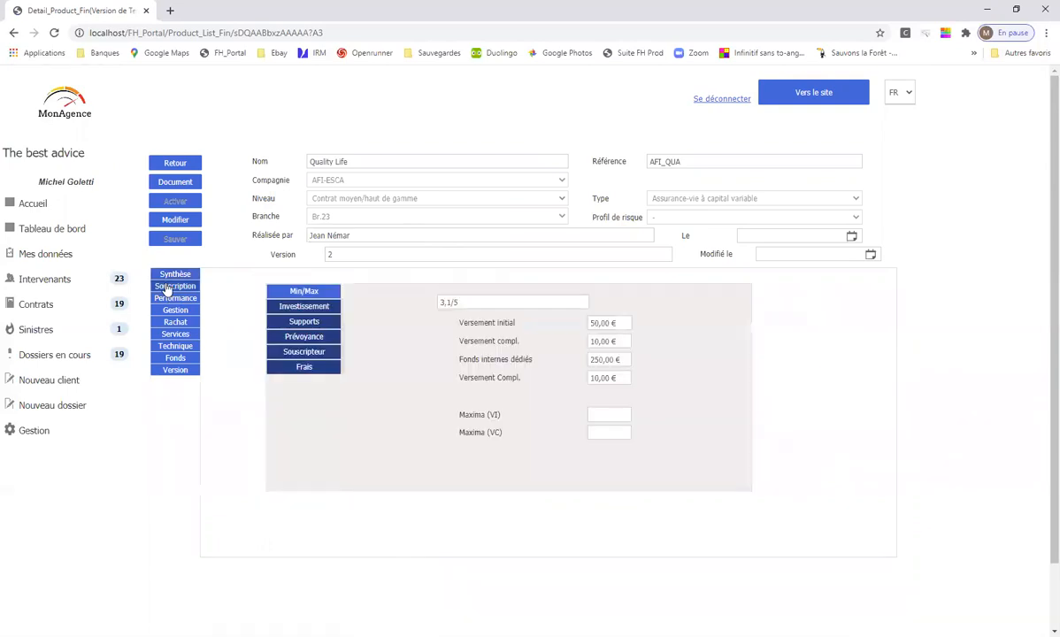
{"action": "left_click", "coordinate": [315, 306]}
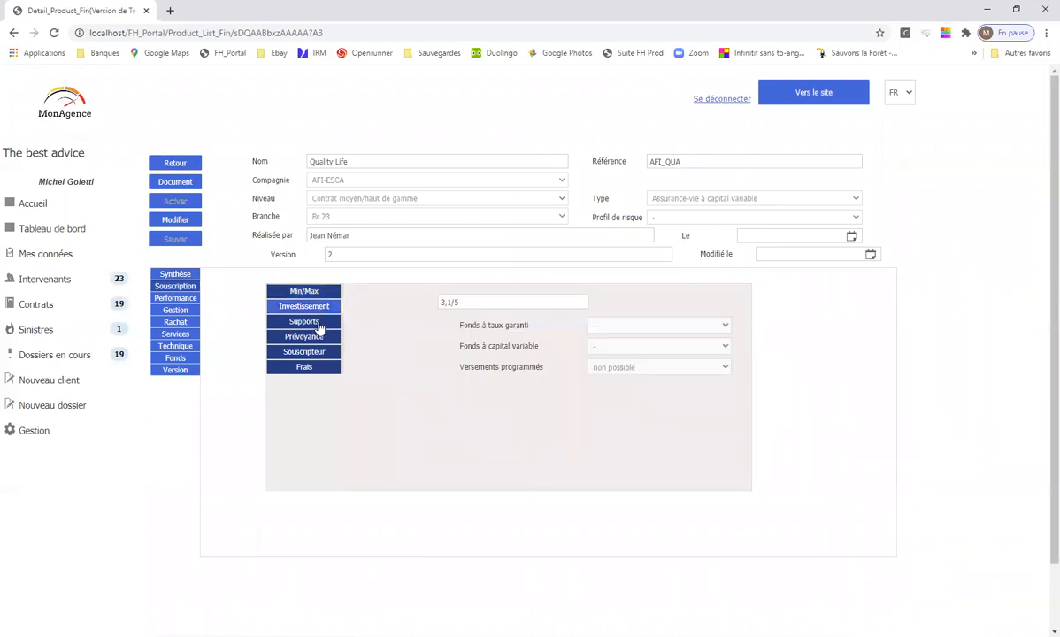
{"action": "left_click", "coordinate": [319, 326]}
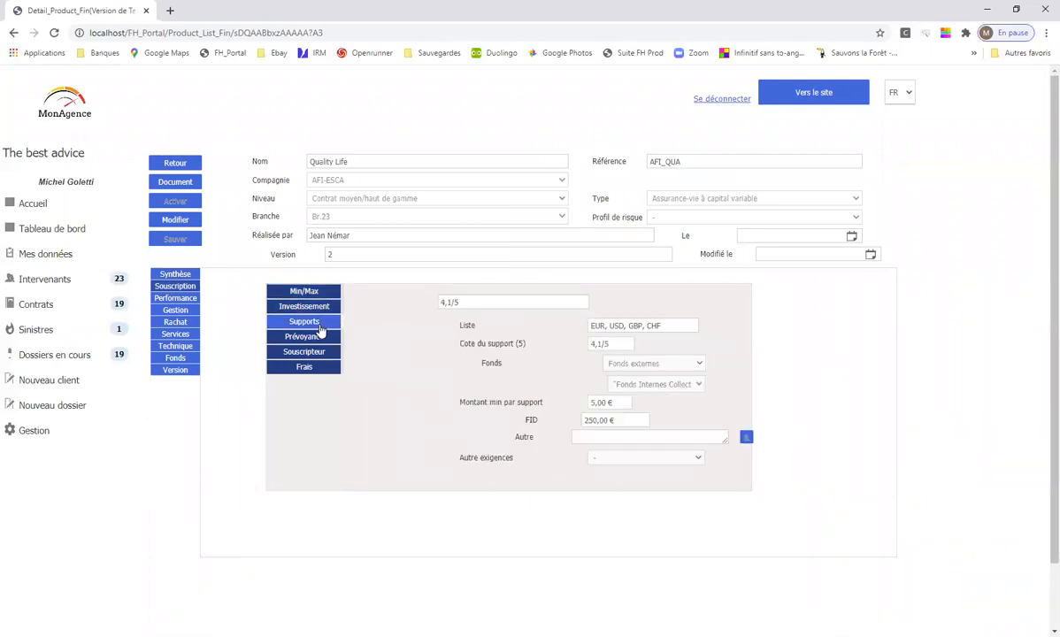
{"action": "left_click", "coordinate": [175, 312]}
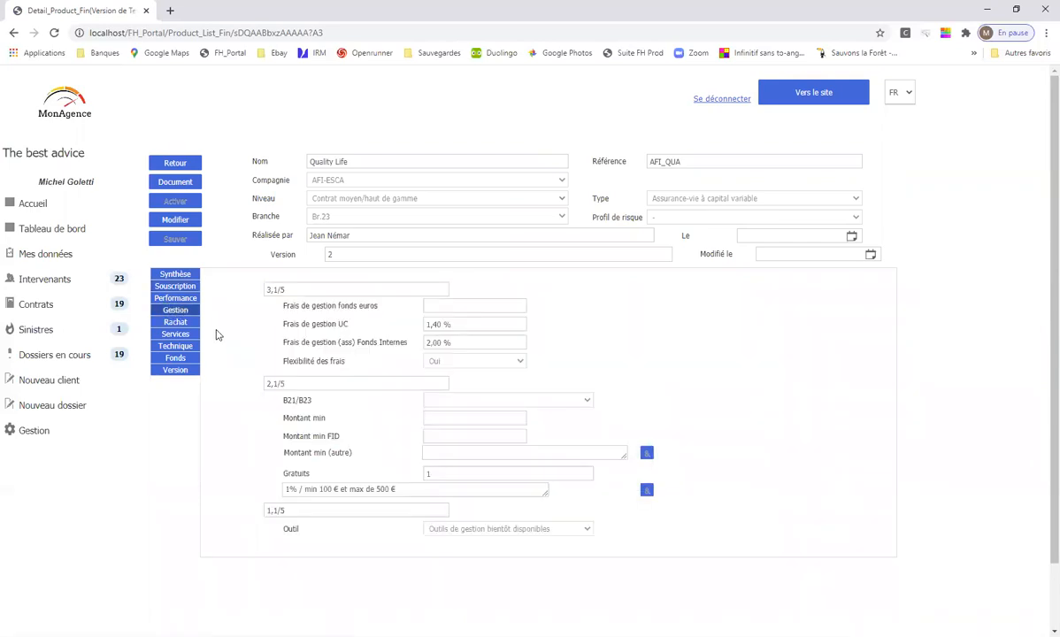
{"action": "left_click", "coordinate": [175, 359]}
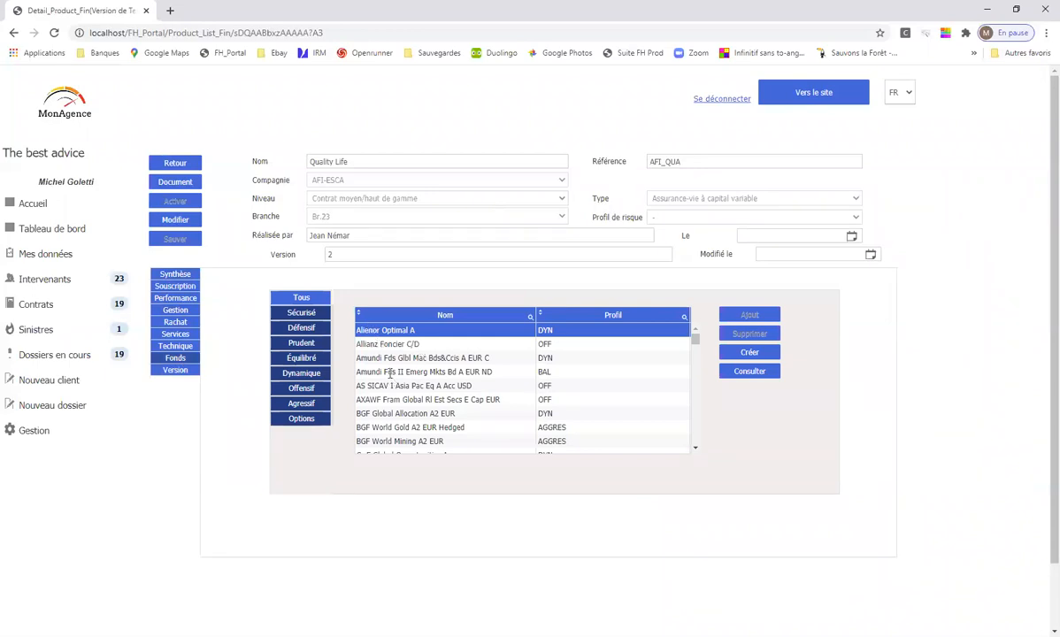
{"action": "double_click", "coordinate": [422, 332]}
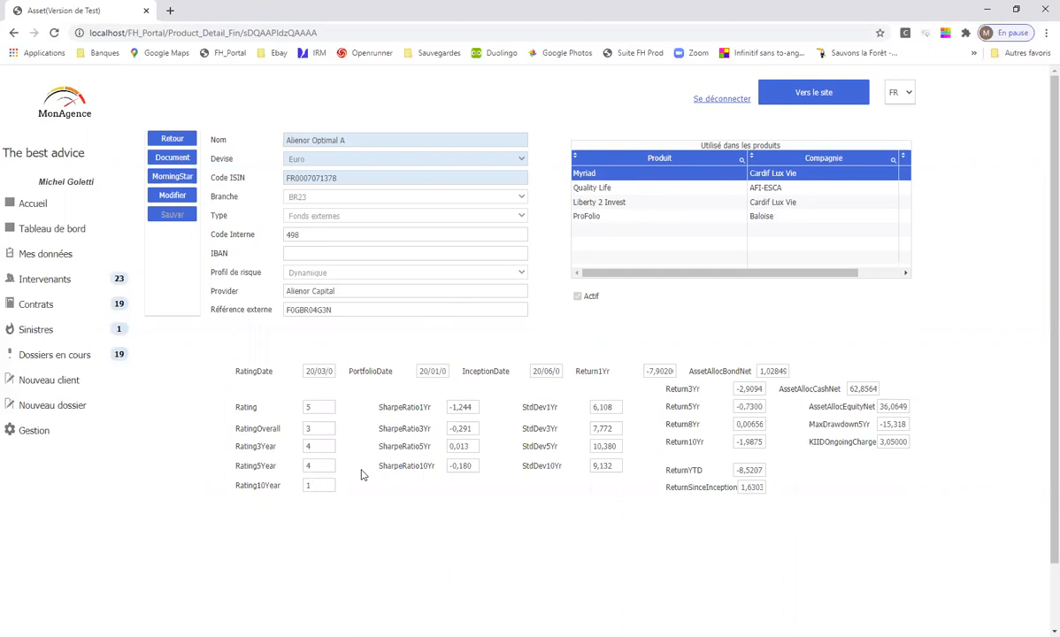
- Open the product comparator from the dashboard and compare Quality Life as Choix 1 with Liberty 2 Invest as Choix 2
{"action": "left_click", "coordinate": [64, 235]}
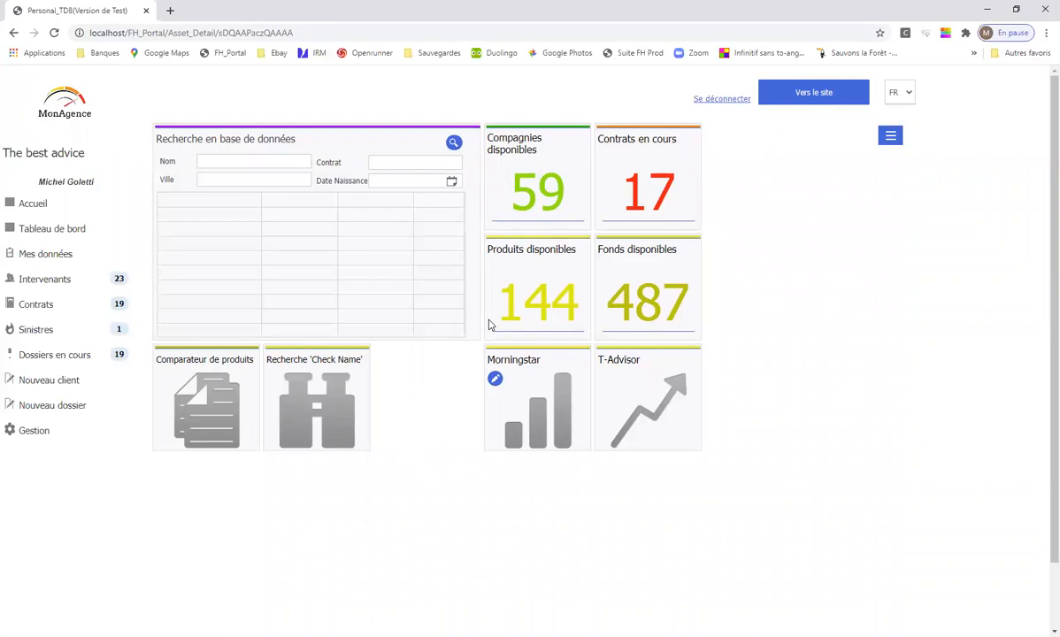
{"action": "left_click", "coordinate": [196, 418]}
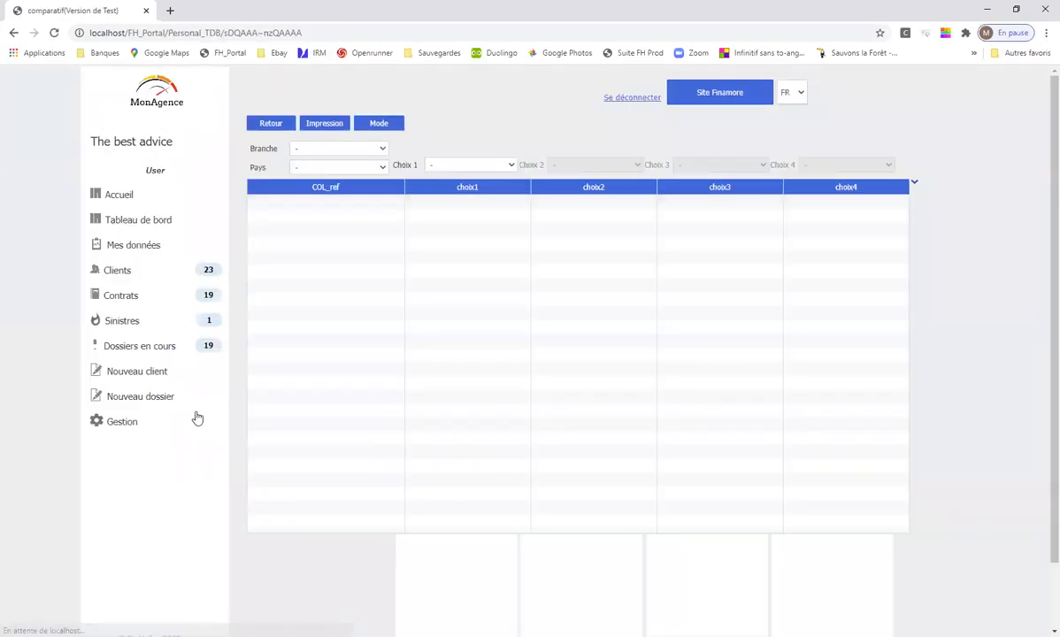
{"action": "left_click", "coordinate": [511, 167]}
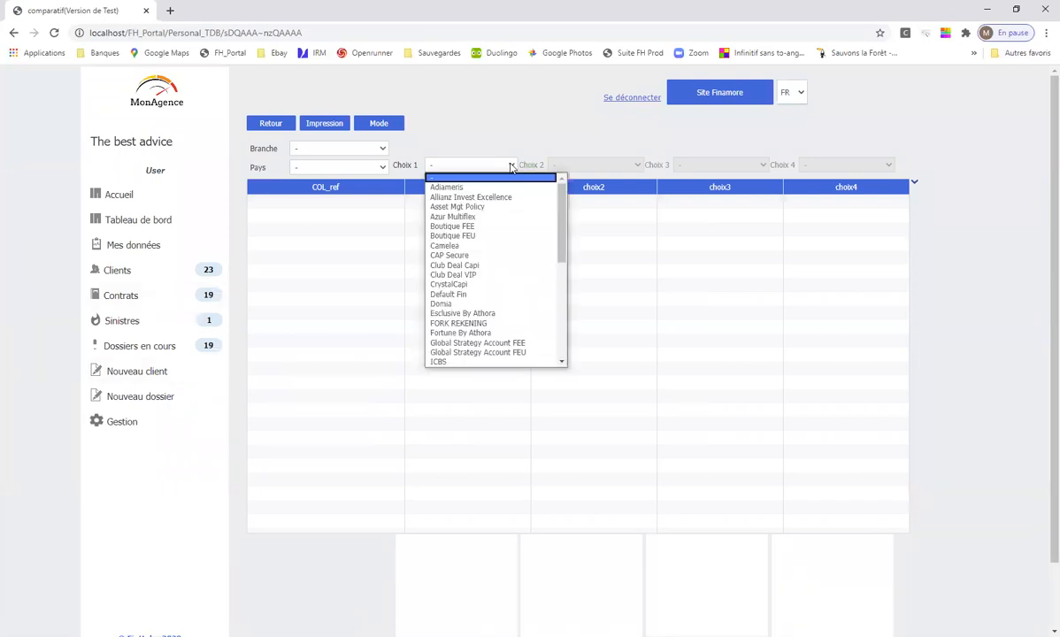
{"action": "key", "text": "q"}
{"action": "key", "text": "Return"}
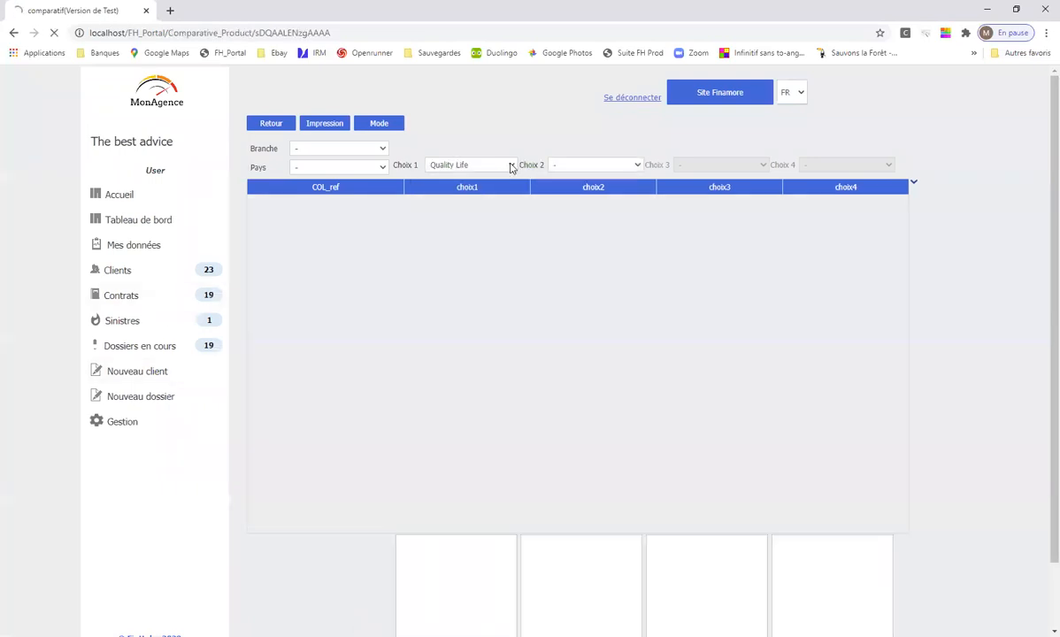
{"action": "left_click", "coordinate": [638, 167]}
{"action": "key", "text": "l"}
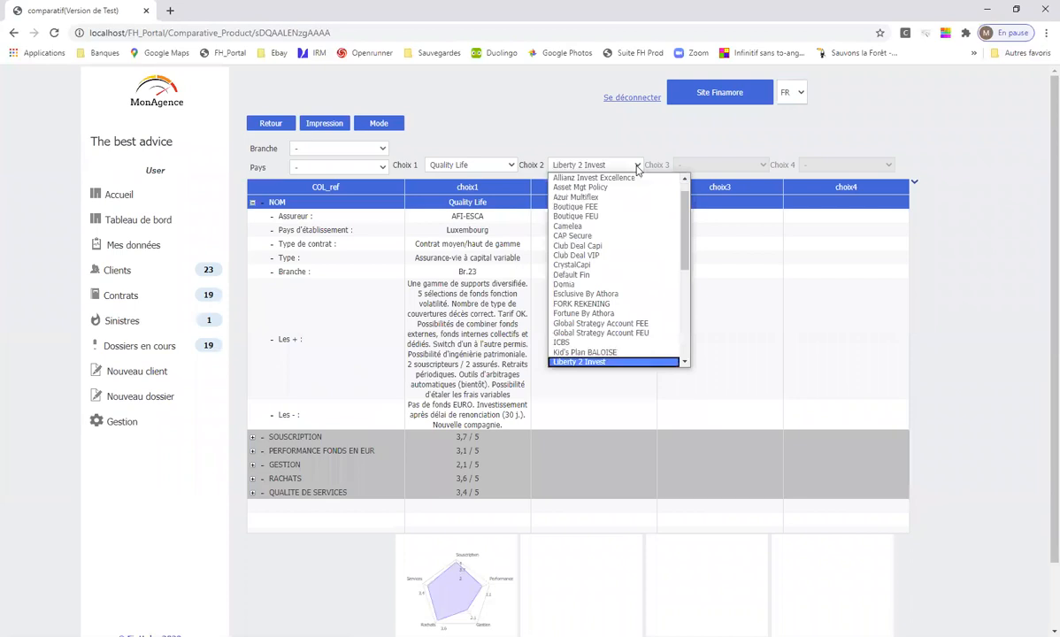
{"action": "key", "text": "Return"}
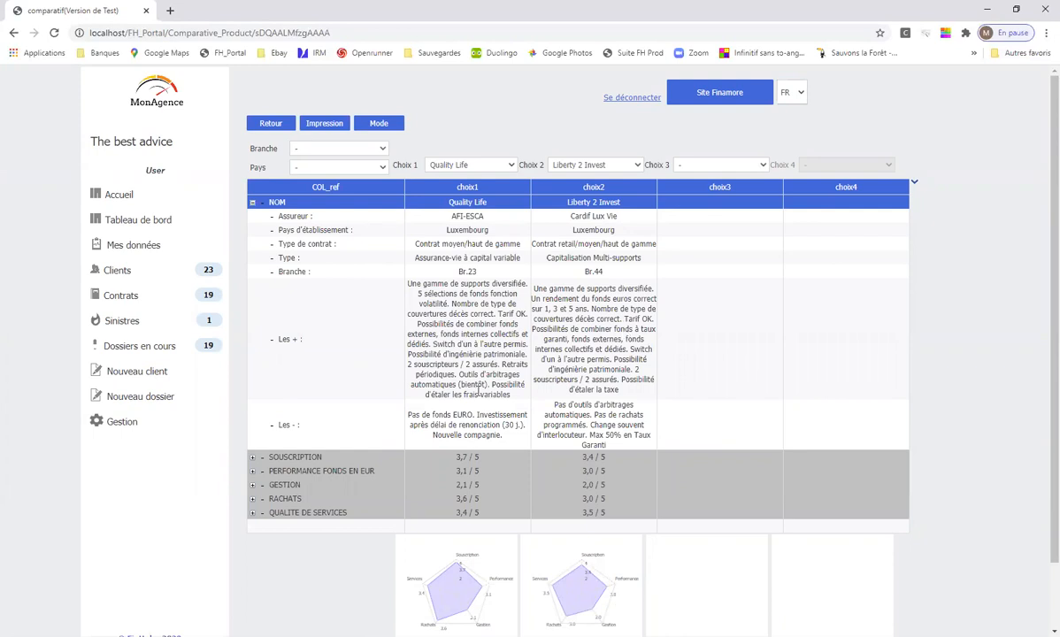
- Generate the product comparison as a PDF, open the downloaded Comparatif file and read through it
{"action": "left_click", "coordinate": [305, 123]}
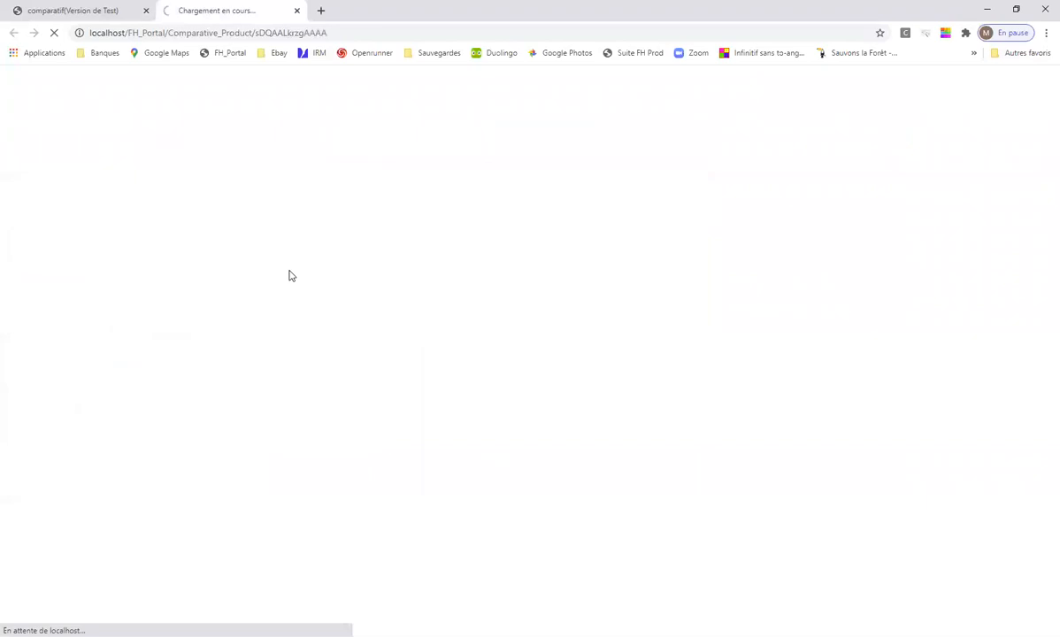
{"action": "left_click", "coordinate": [62, 622]}
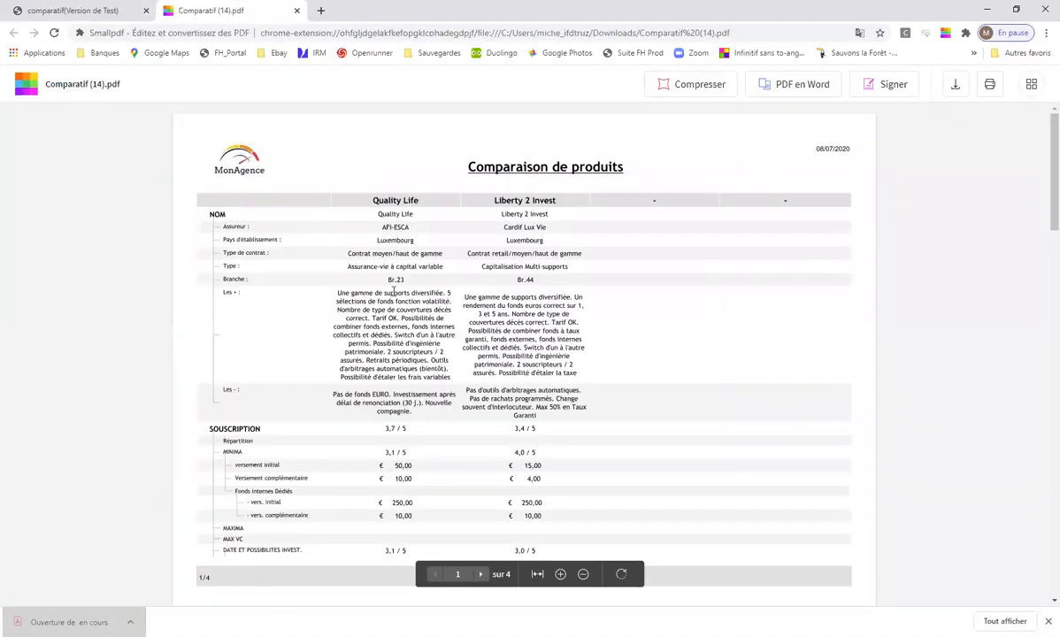
{"action": "scroll", "coordinate": [490, 346], "scroll_direction": "down", "scroll_amount": 7}
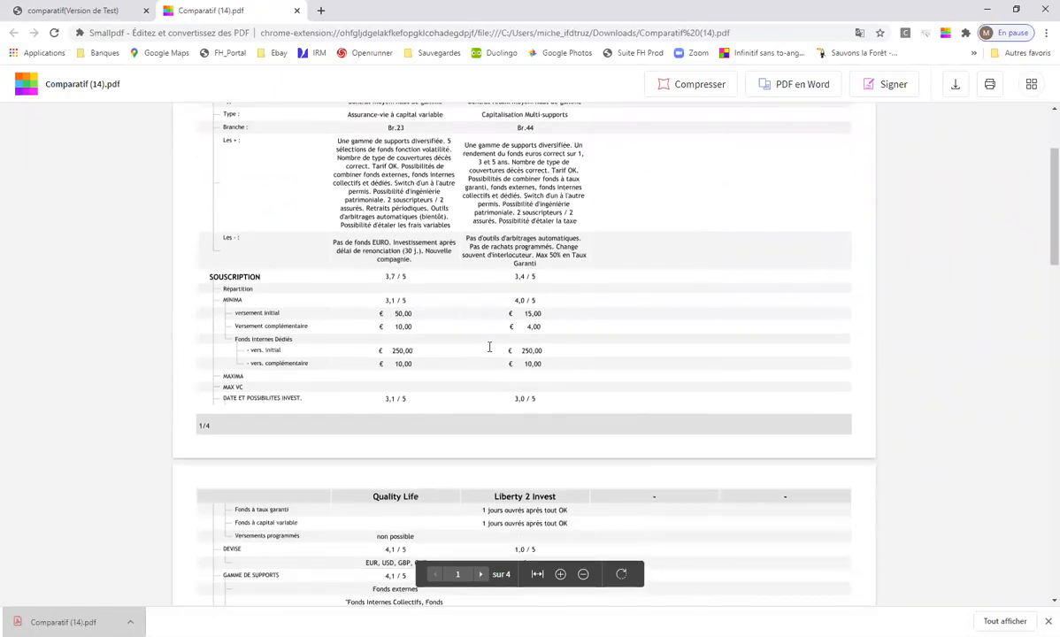
- Examine the subscription, performance and management sections of the Comparatif PDF and go back to its first page
{"action": "scroll", "coordinate": [489, 346], "scroll_direction": "down", "scroll_amount": 4}
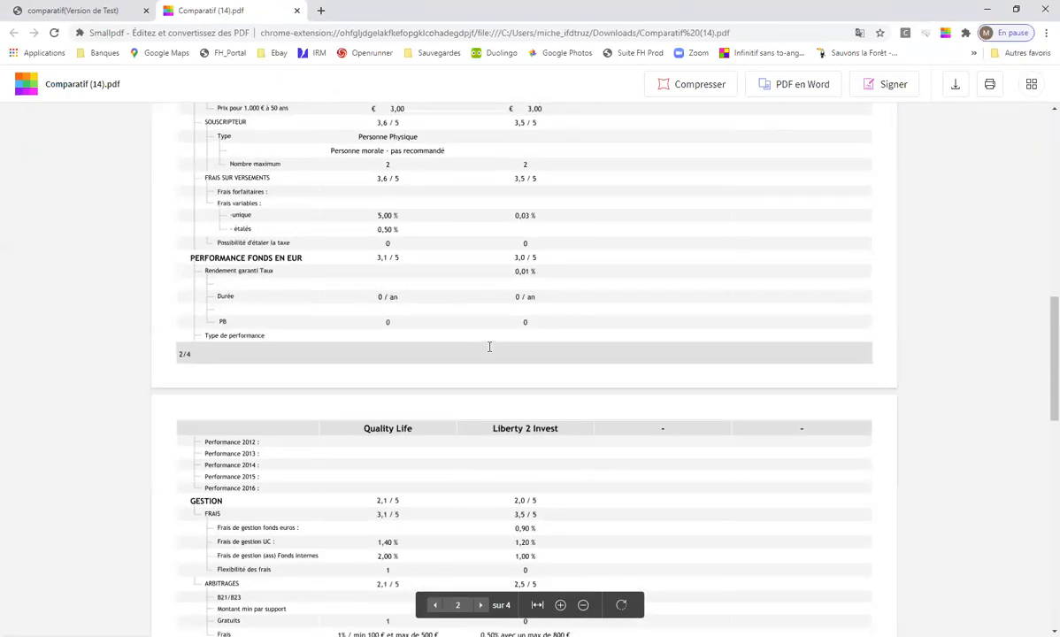
{"action": "scroll", "coordinate": [489, 346], "scroll_direction": "up", "scroll_amount": 4}
{"action": "scroll", "coordinate": [490, 346], "scroll_direction": "up", "scroll_amount": 6}
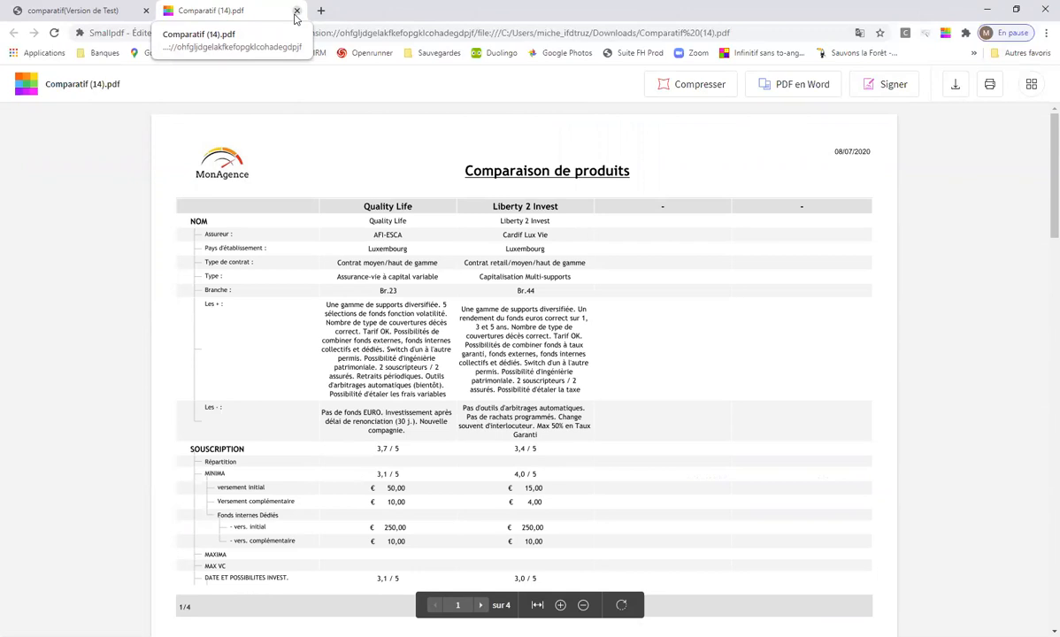
- Return to the portal and open the Investissement dossier with target date 09/07/2020 from the dossiers in progress
{"action": "left_click", "coordinate": [92, 15]}
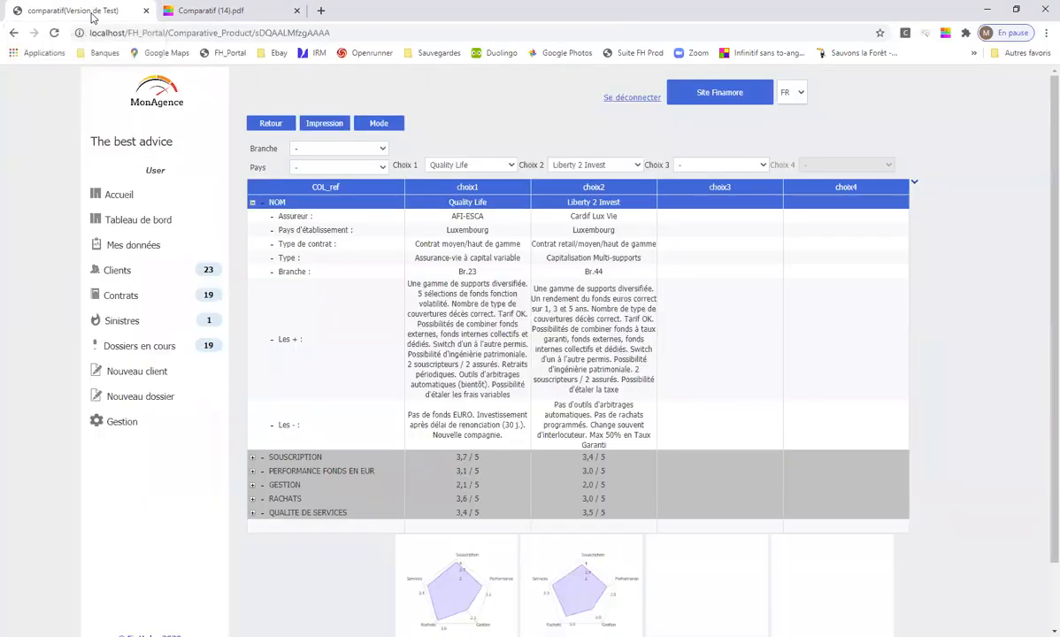
{"action": "left_click", "coordinate": [126, 349]}
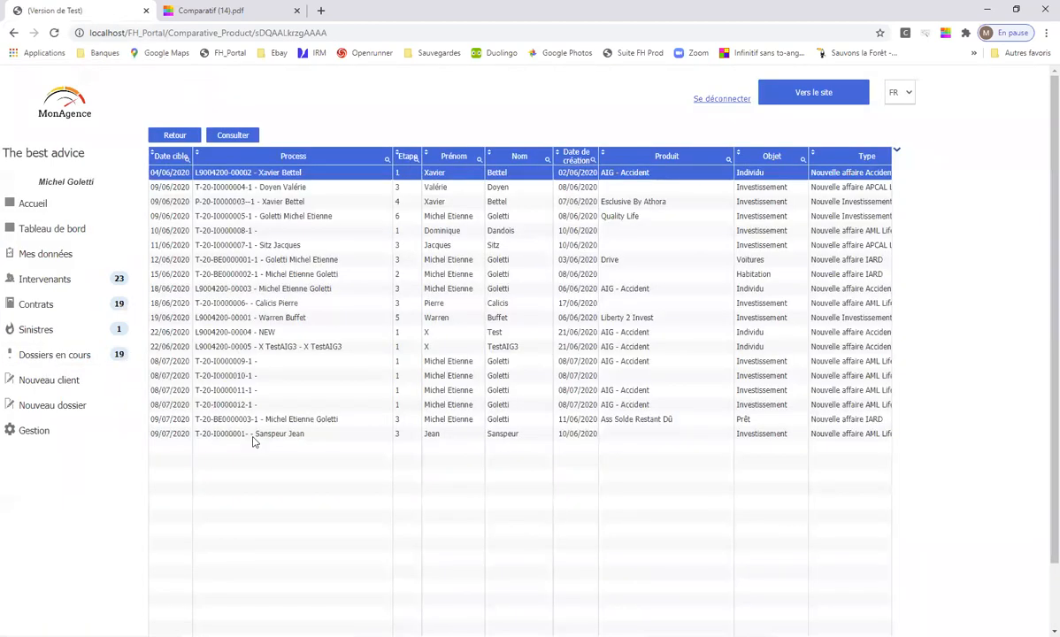
{"action": "double_click", "coordinate": [271, 436]}
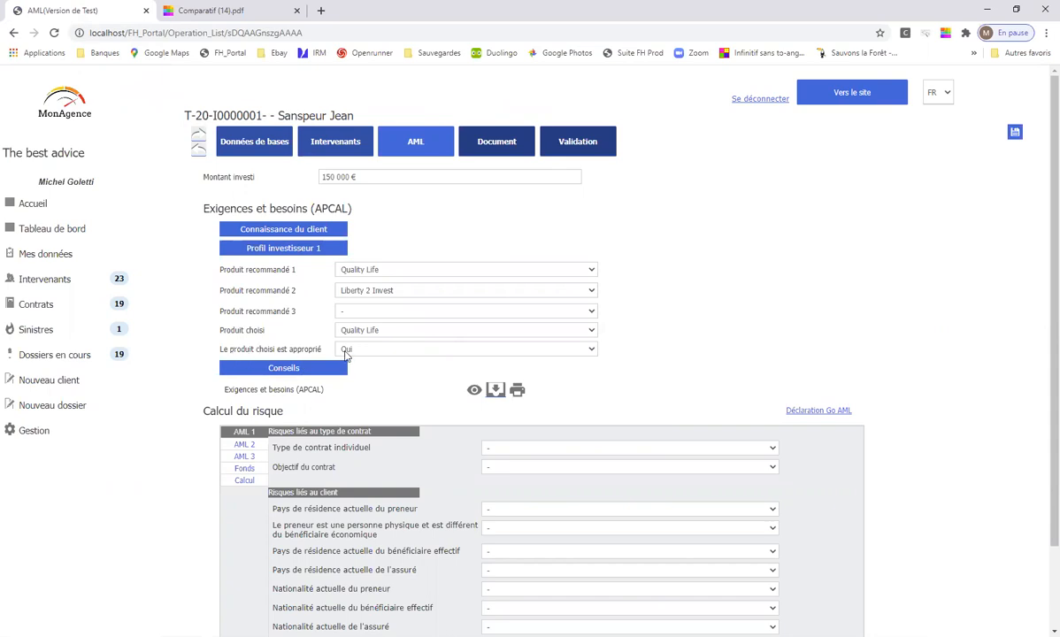
- Open the dossier's Conseils form, review the proposed products, advice, client choice and final declarations, and return to the AML page without saving
{"action": "left_click", "coordinate": [283, 369]}
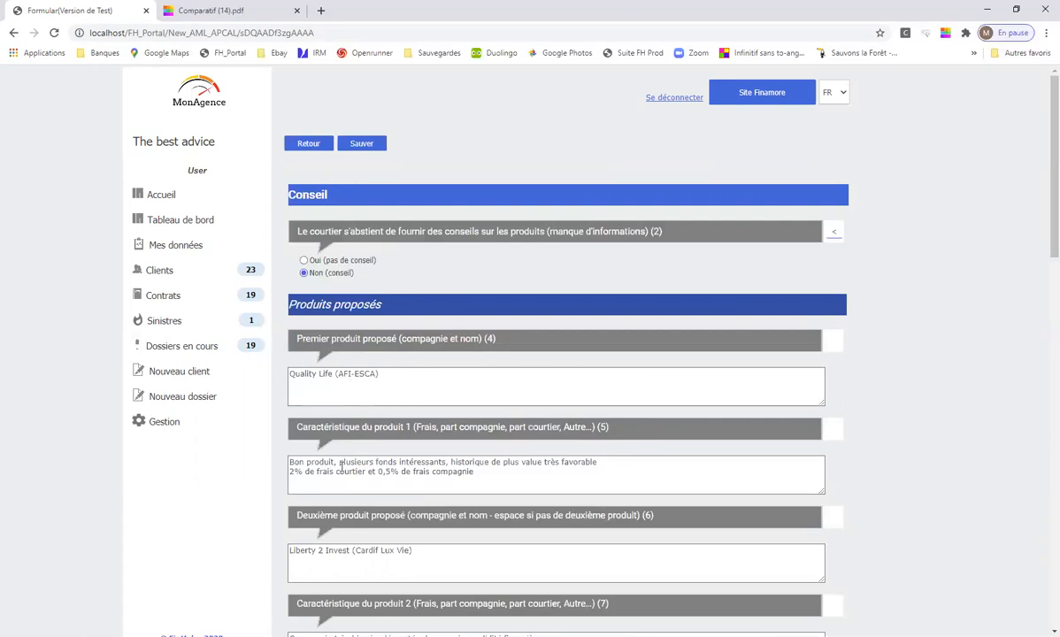
{"action": "scroll", "coordinate": [364, 601], "scroll_direction": "down", "scroll_amount": 1}
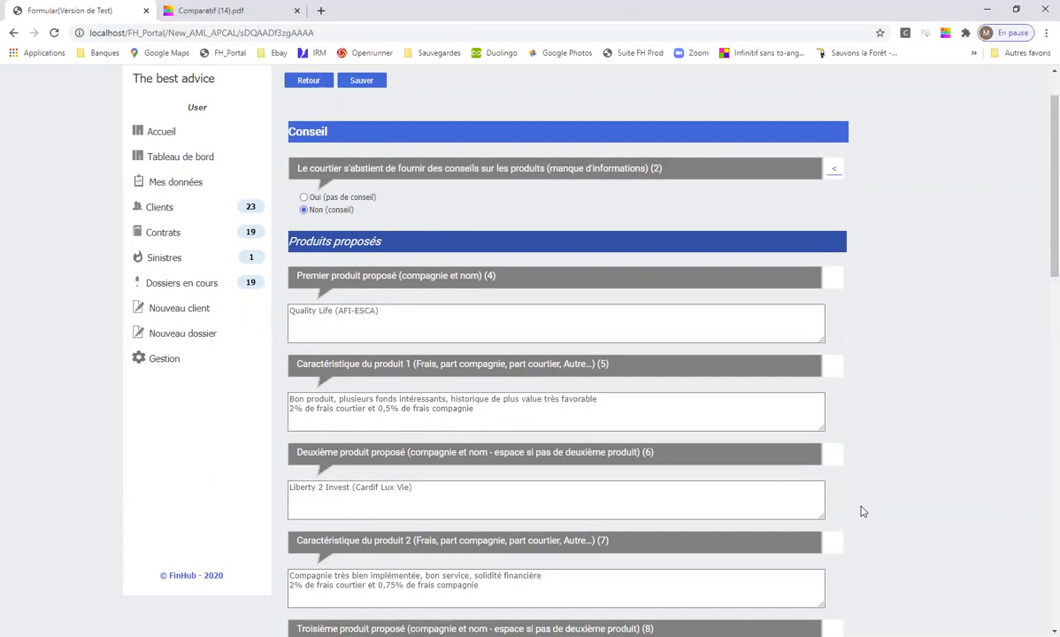
{"action": "scroll", "coordinate": [860, 508], "scroll_direction": "down", "scroll_amount": 5}
{"action": "scroll", "coordinate": [860, 509], "scroll_direction": "down", "scroll_amount": 2}
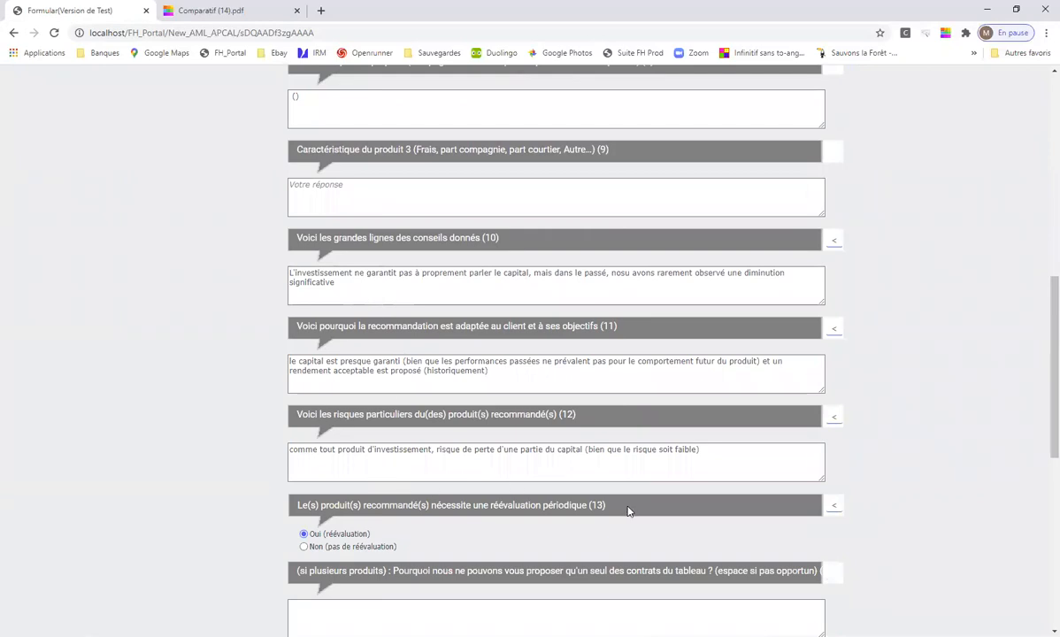
{"action": "scroll", "coordinate": [472, 542], "scroll_direction": "down", "scroll_amount": 5}
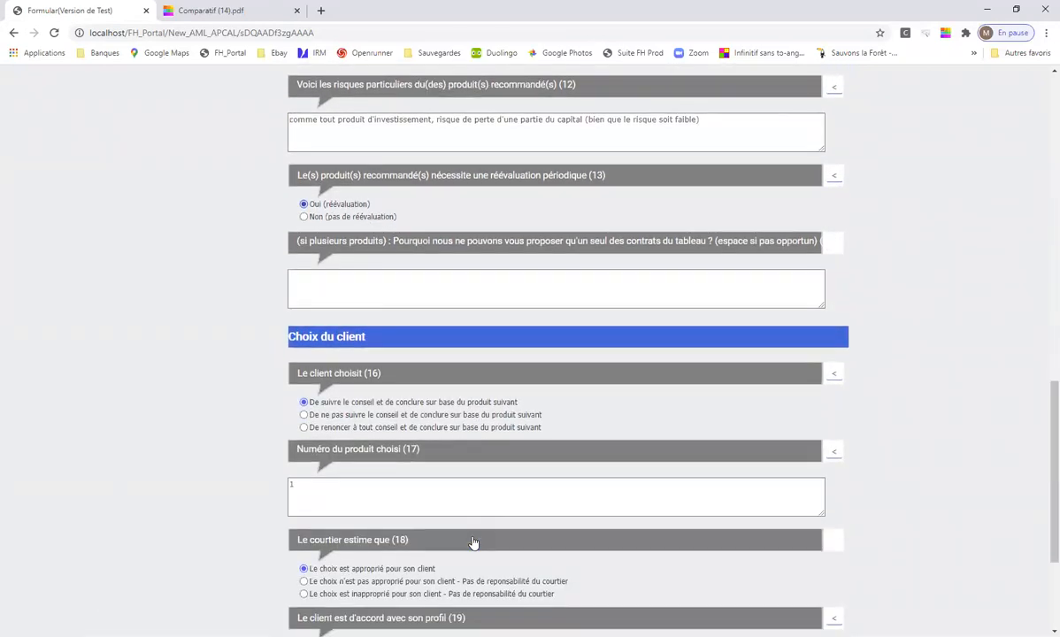
{"action": "scroll", "coordinate": [472, 542], "scroll_direction": "down", "scroll_amount": 2}
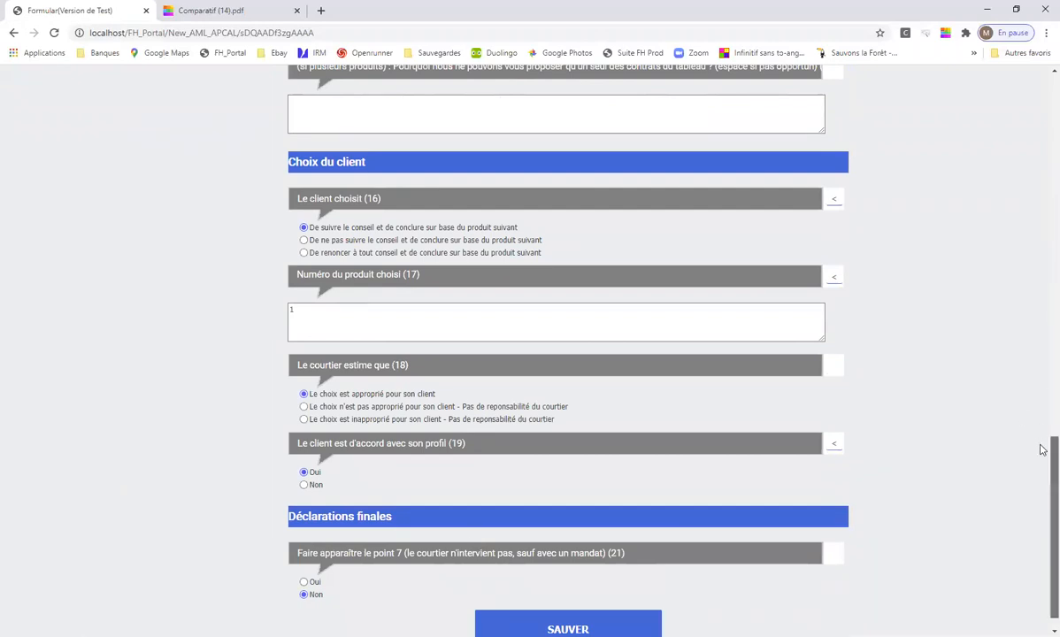
{"action": "left_click_drag", "start_coordinate": [1053, 450], "coordinate": [1042, 139]}
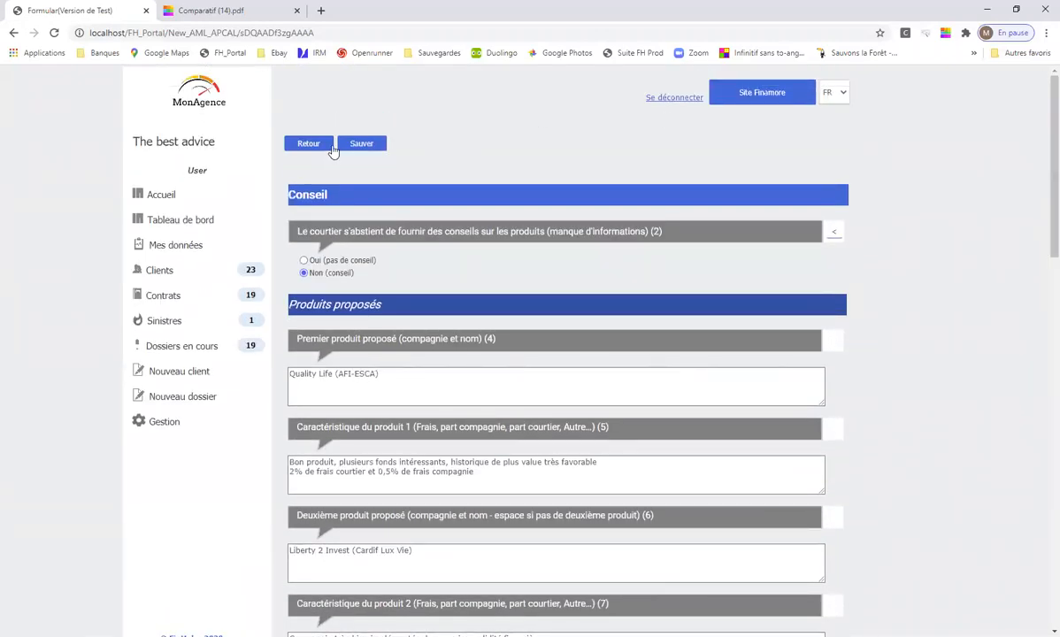
{"action": "left_click", "coordinate": [309, 144]}
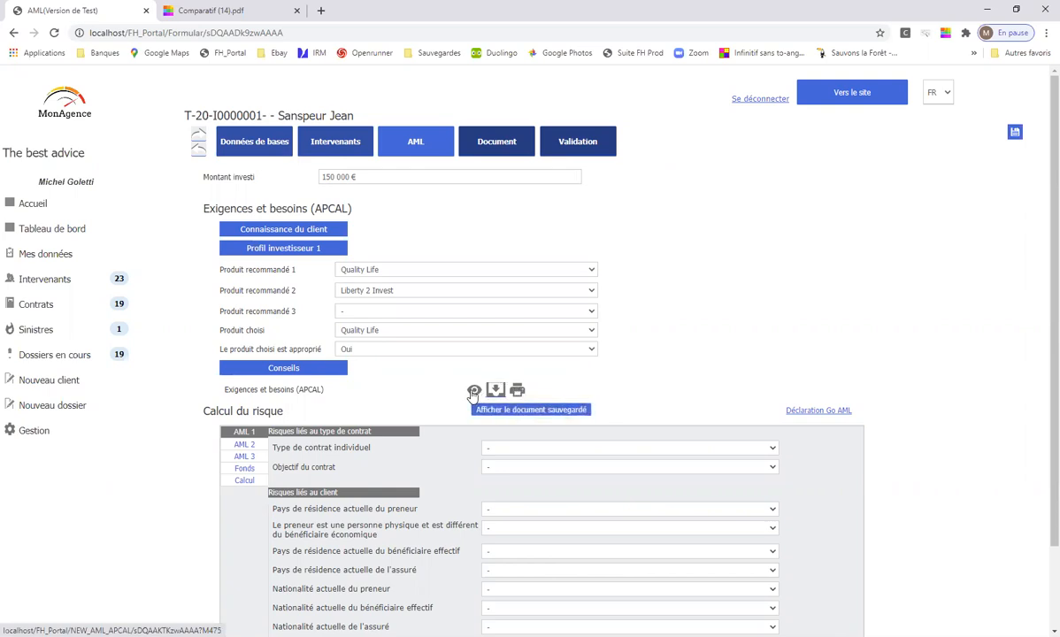
- Display the saved document for Exigences et besoins (APCAL) and read its client and broker identification pages
{"action": "left_click", "coordinate": [473, 392]}
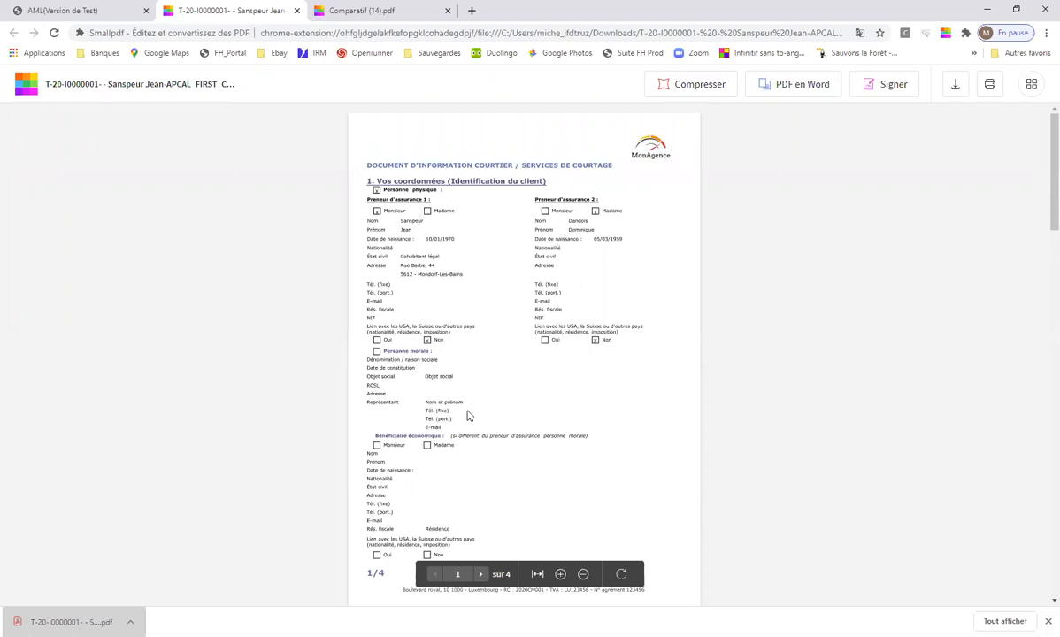
{"action": "scroll", "coordinate": [469, 416], "scroll_direction": "down", "scroll_amount": 5}
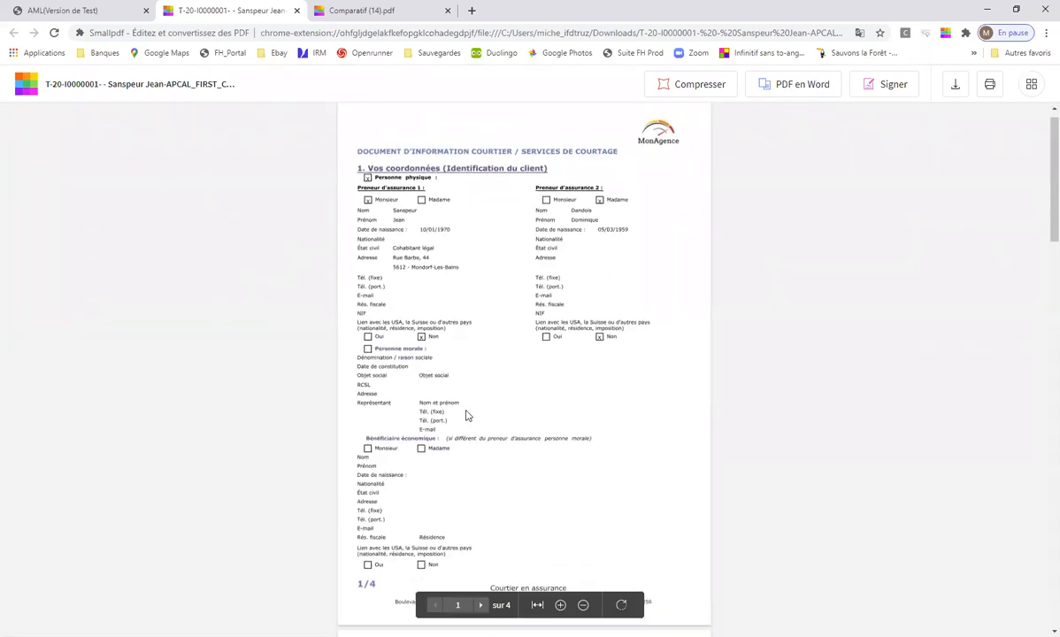
{"action": "scroll", "coordinate": [468, 416], "scroll_direction": "down", "scroll_amount": 1}
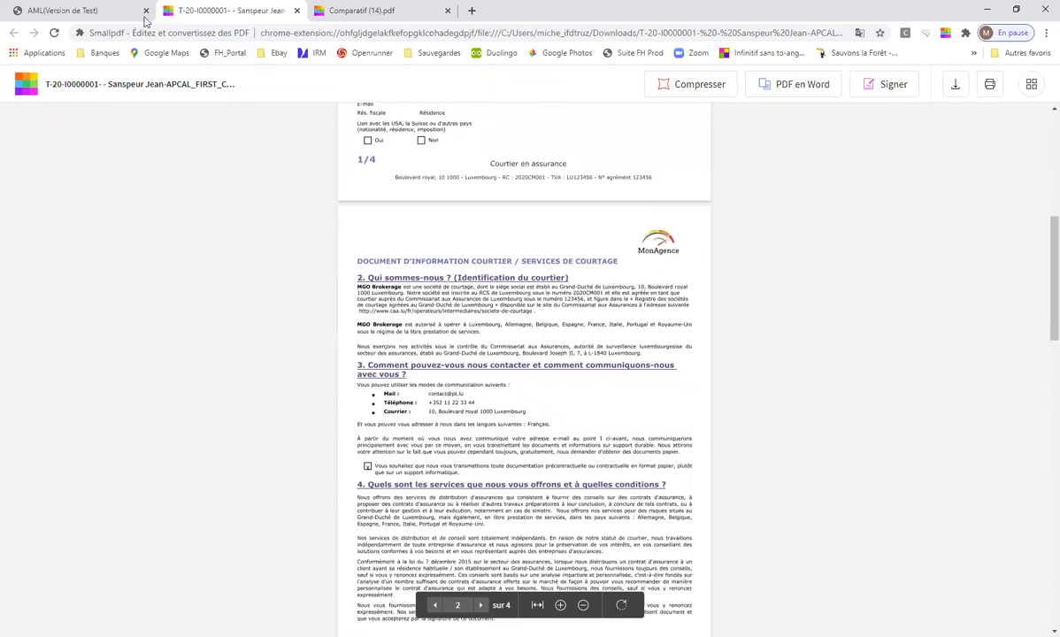
- Generate the Exigences et besoins (APCAL) document from the AML page, open the PDF and read its client identification and beneficiary pages
{"action": "left_click", "coordinate": [87, 11]}
{"action": "left_click", "coordinate": [517, 389]}
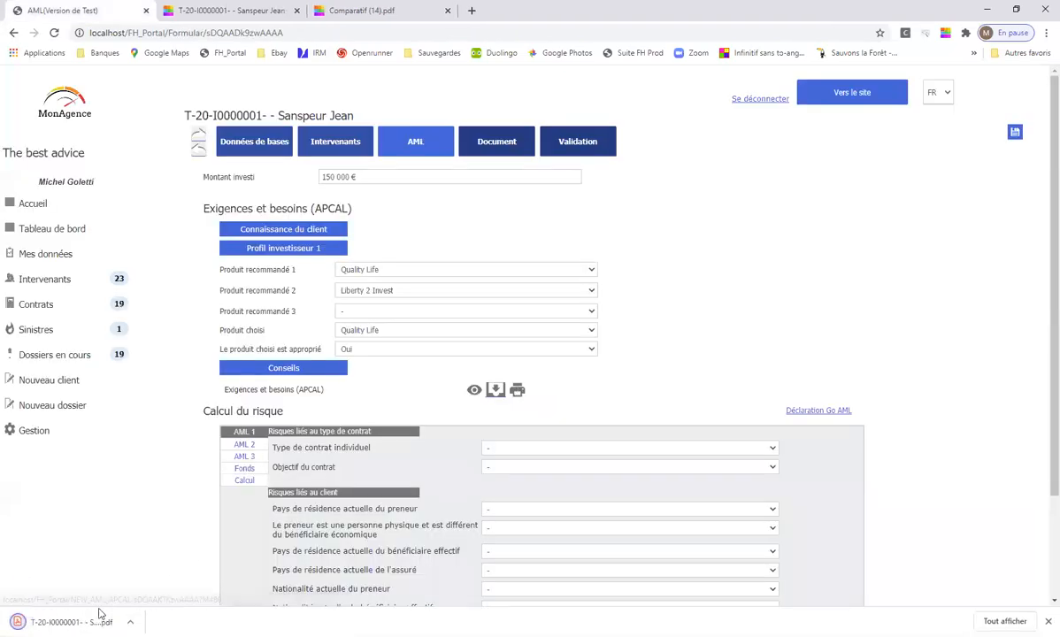
{"action": "left_click", "coordinate": [62, 621]}
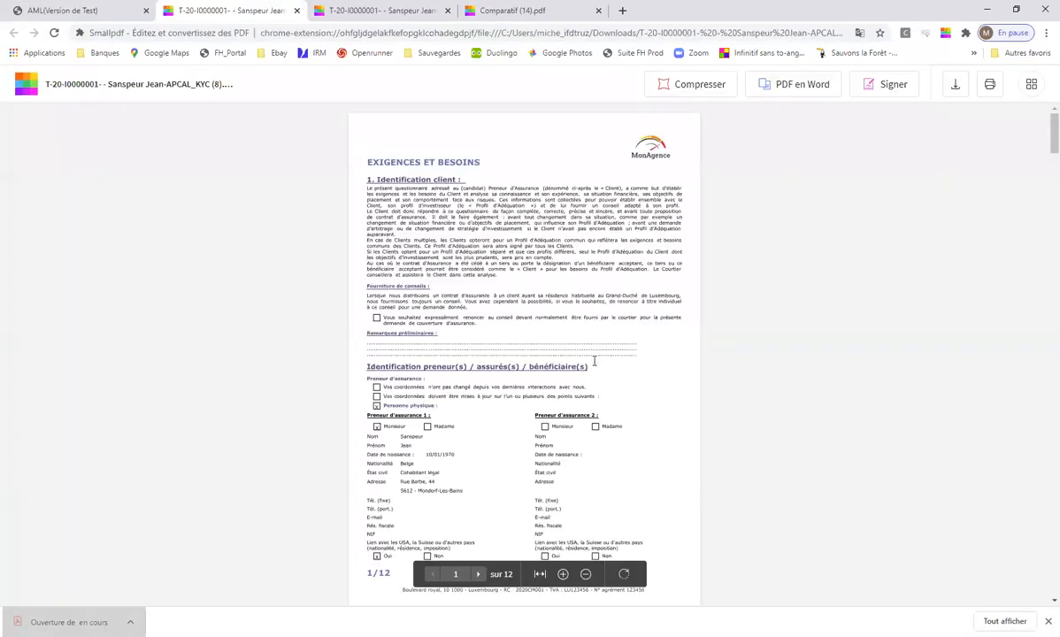
{"action": "scroll", "coordinate": [469, 229], "scroll_direction": "down", "scroll_amount": 5}
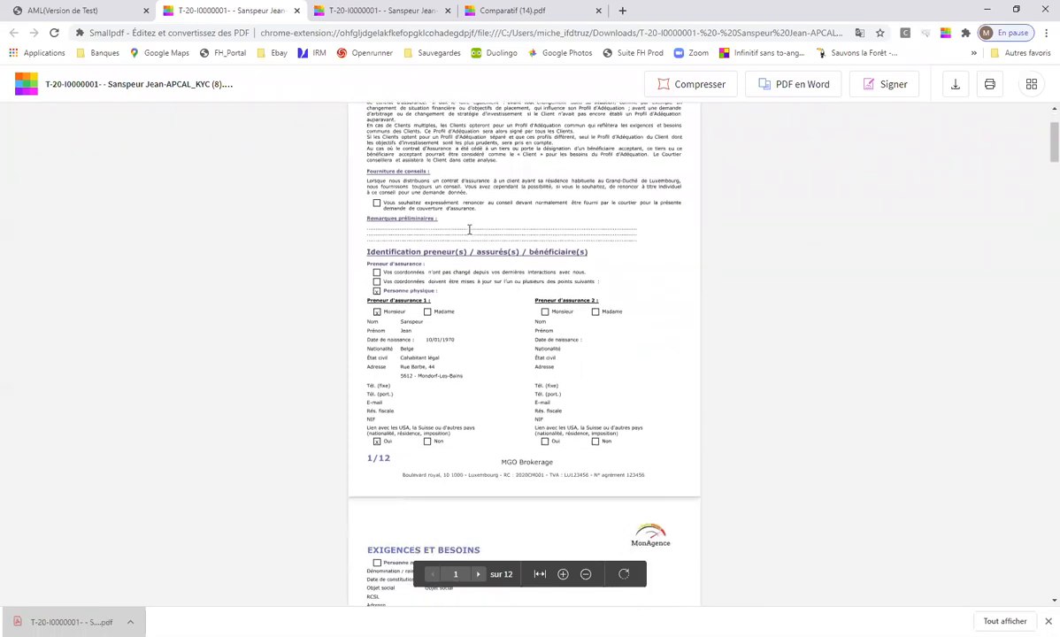
{"action": "scroll", "coordinate": [470, 254], "scroll_direction": "down", "scroll_amount": 7}
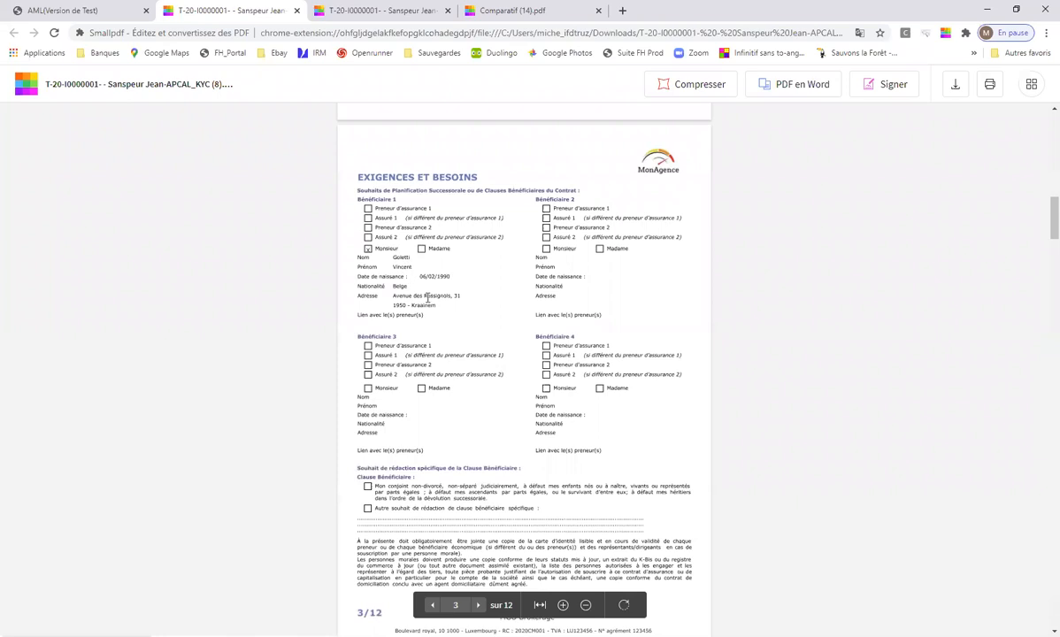
{"action": "scroll", "coordinate": [485, 354], "scroll_direction": "down", "scroll_amount": 1}
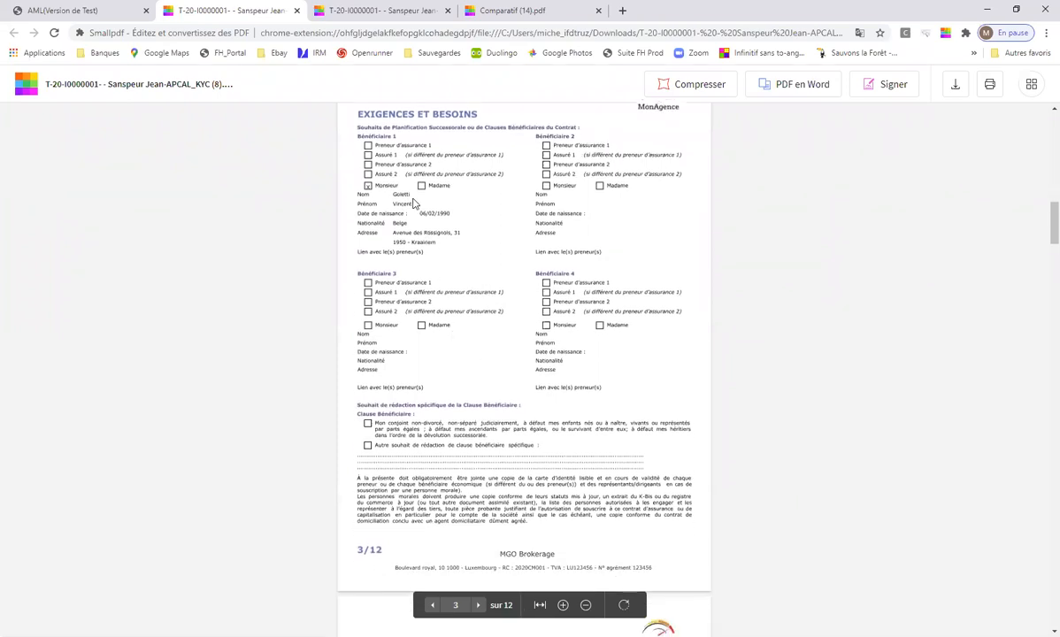
- Examine the Exigences et besoins PDF's financial situation, investment objectives, investor profile, asset classification, advice and client choice sections
{"action": "scroll", "coordinate": [496, 429], "scroll_direction": "down", "scroll_amount": 5}
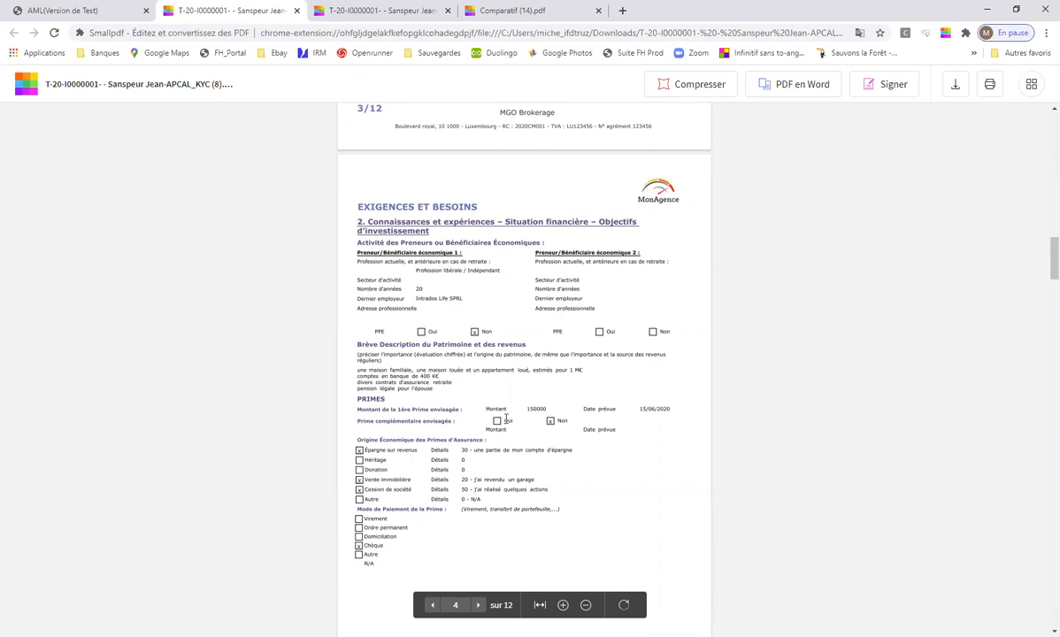
{"action": "scroll", "coordinate": [483, 402], "scroll_direction": "down", "scroll_amount": 1}
{"action": "scroll", "coordinate": [506, 417], "scroll_direction": "down", "scroll_amount": 7}
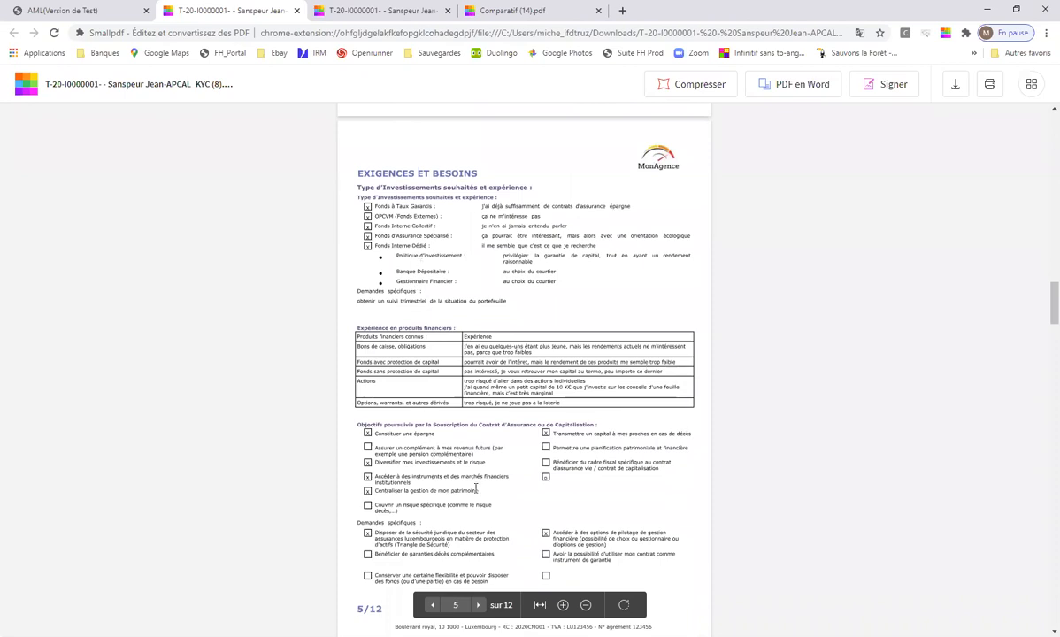
{"action": "scroll", "coordinate": [478, 489], "scroll_direction": "down", "scroll_amount": 6}
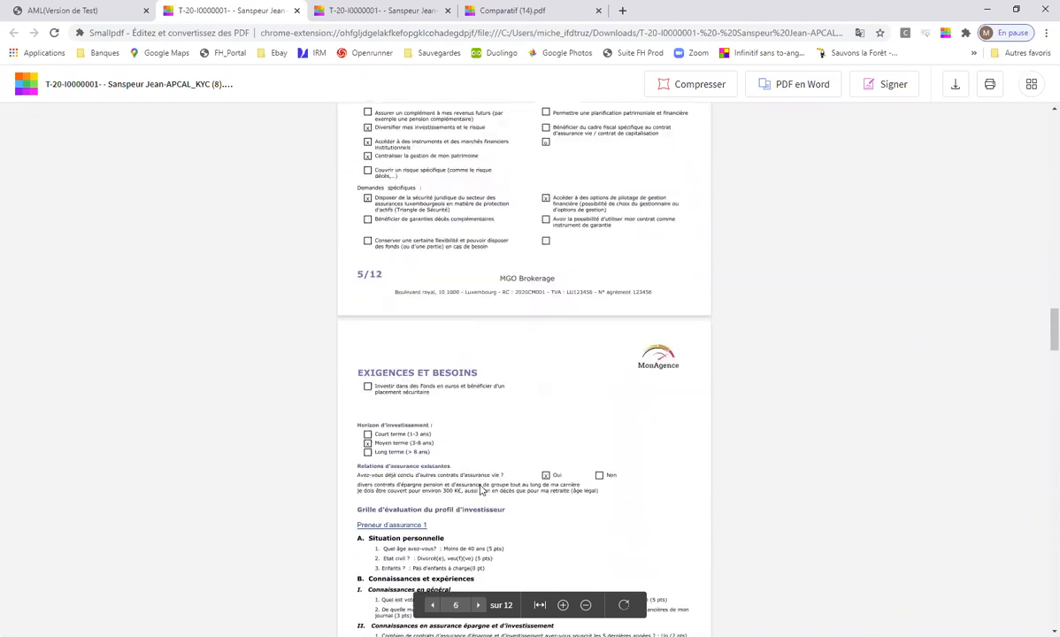
{"action": "scroll", "coordinate": [480, 490], "scroll_direction": "down", "scroll_amount": 1}
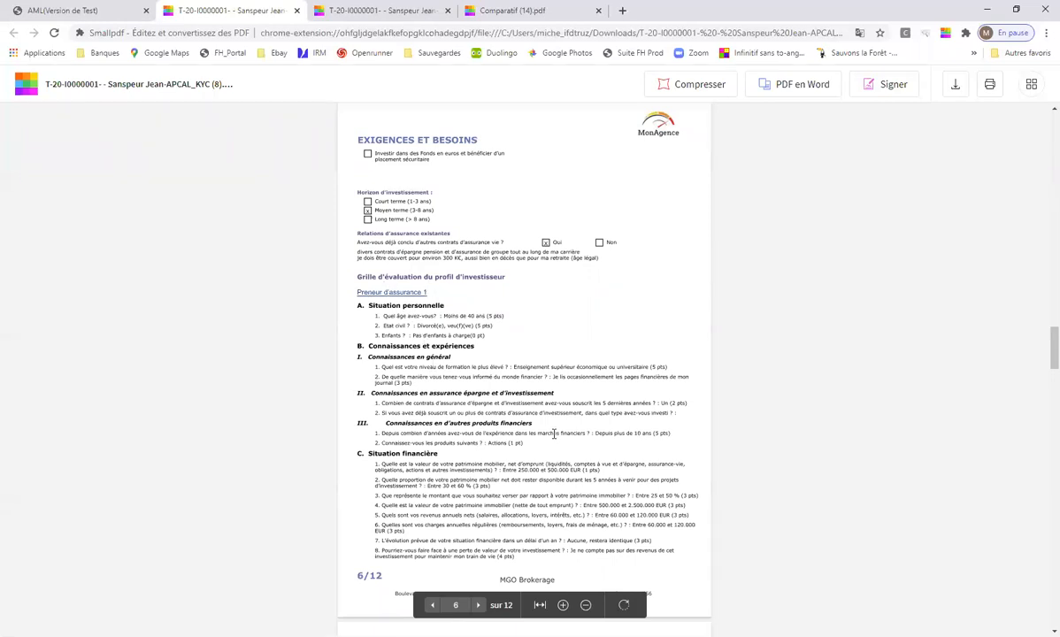
{"action": "scroll", "coordinate": [555, 433], "scroll_direction": "down", "scroll_amount": 7}
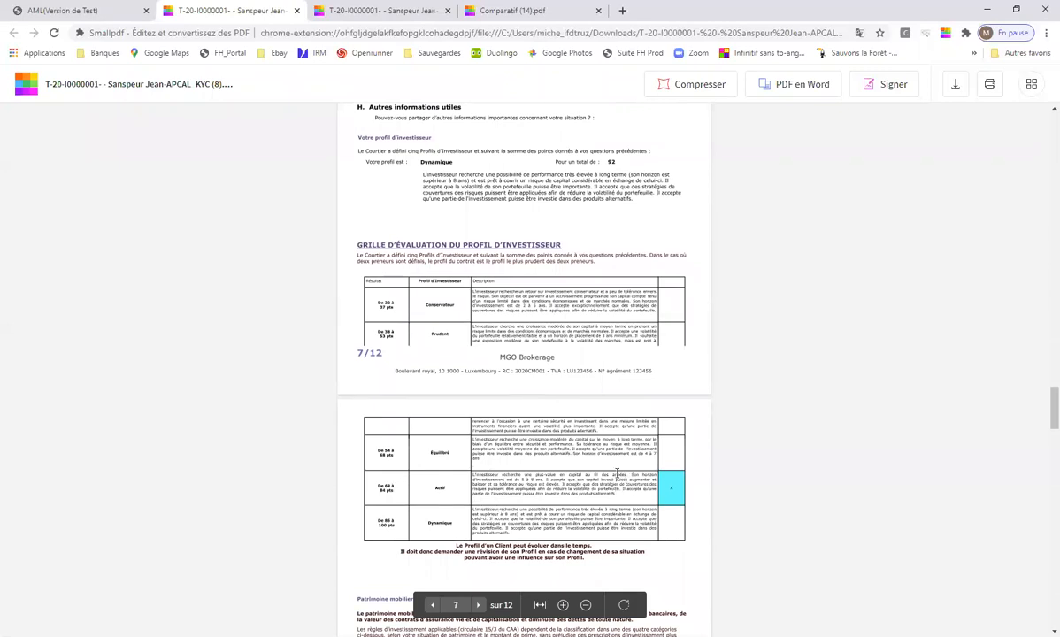
{"action": "scroll", "coordinate": [617, 474], "scroll_direction": "down", "scroll_amount": 5}
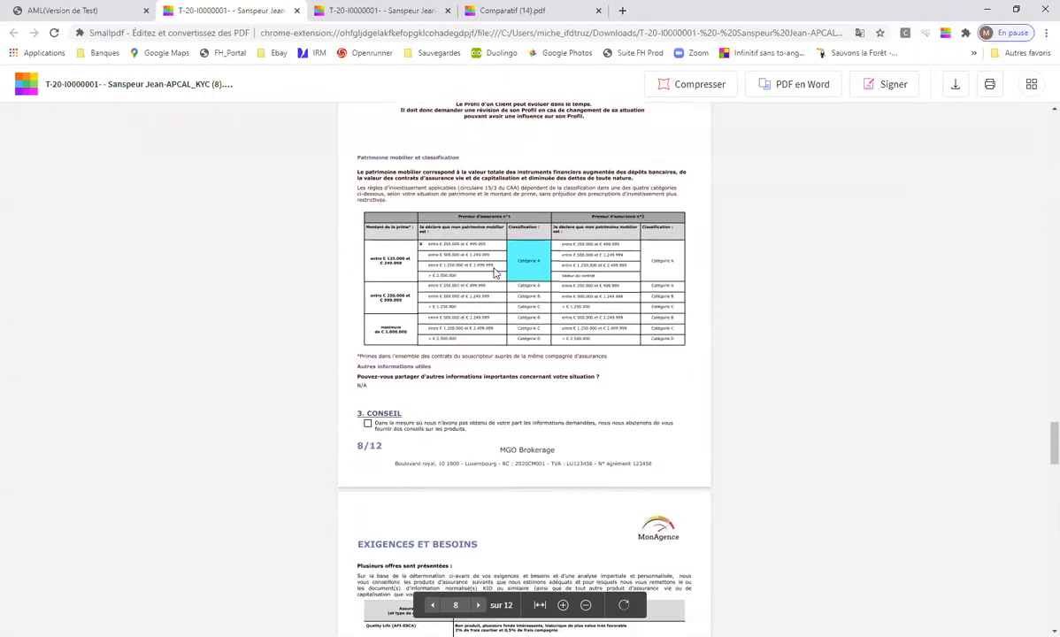
{"action": "scroll", "coordinate": [520, 379], "scroll_direction": "down", "scroll_amount": 4}
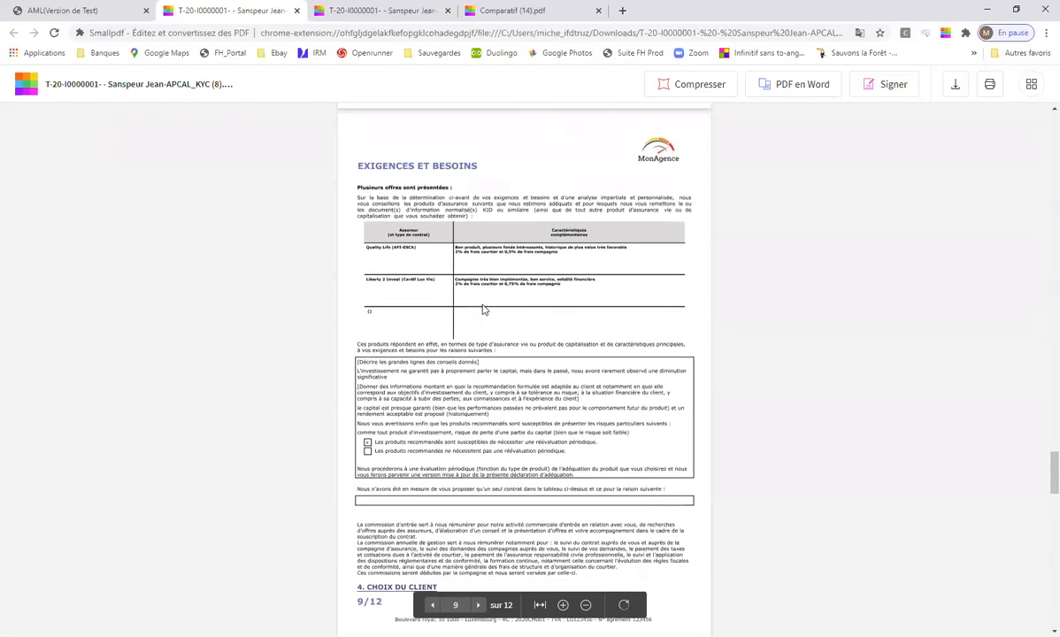
{"action": "scroll", "coordinate": [537, 432], "scroll_direction": "down", "scroll_amount": 5}
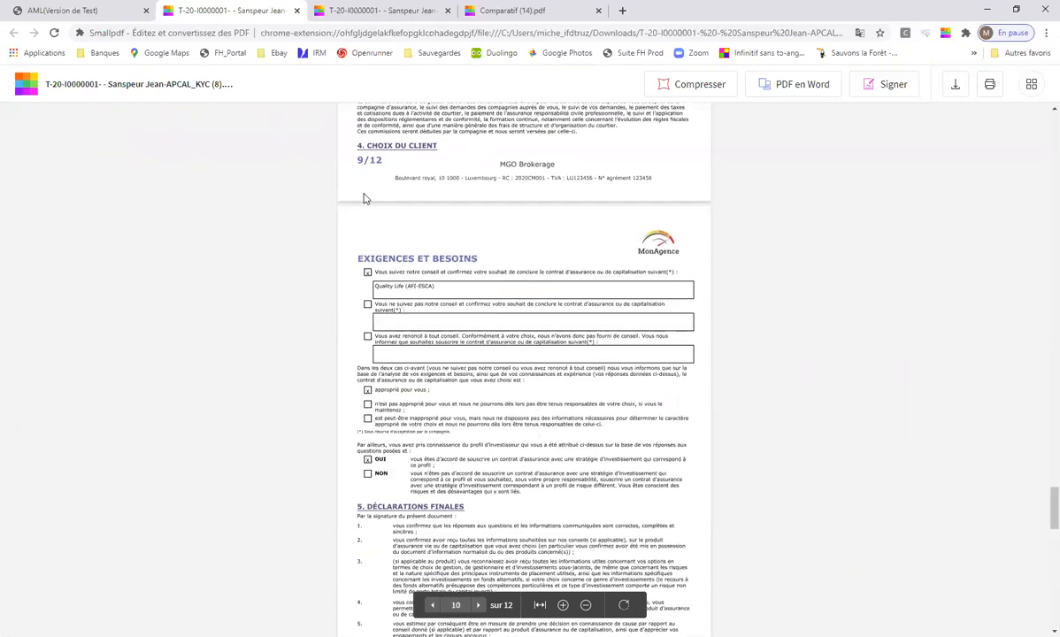
- Return to the dossier's AML page and examine the risk calculation questions in AML 1, AML 2 and AML 3
{"action": "left_click", "coordinate": [74, 13]}
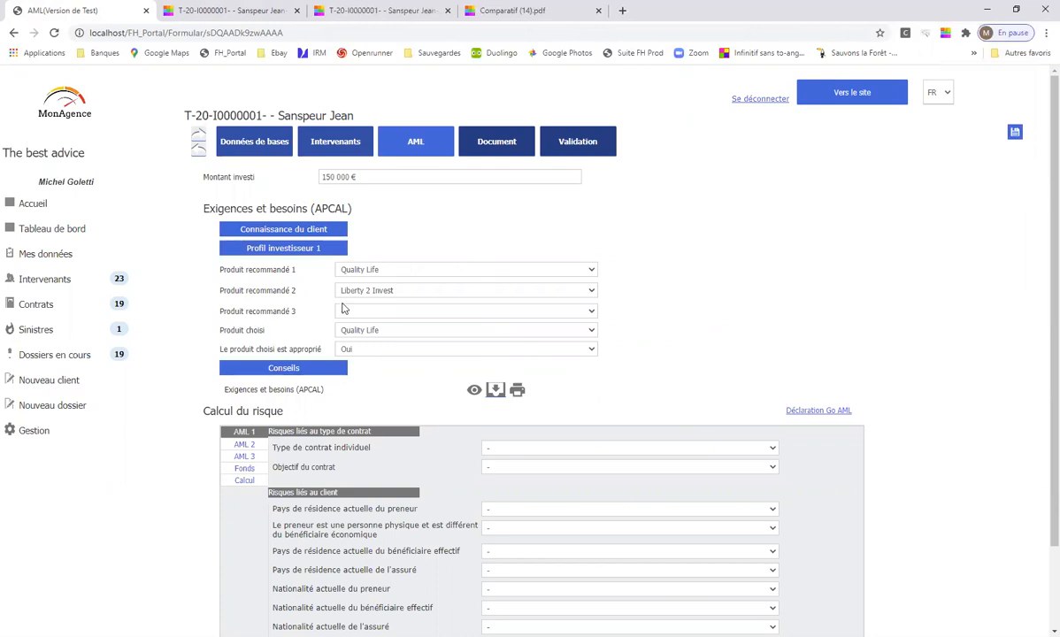
{"action": "scroll", "coordinate": [708, 302], "scroll_direction": "down", "scroll_amount": 2}
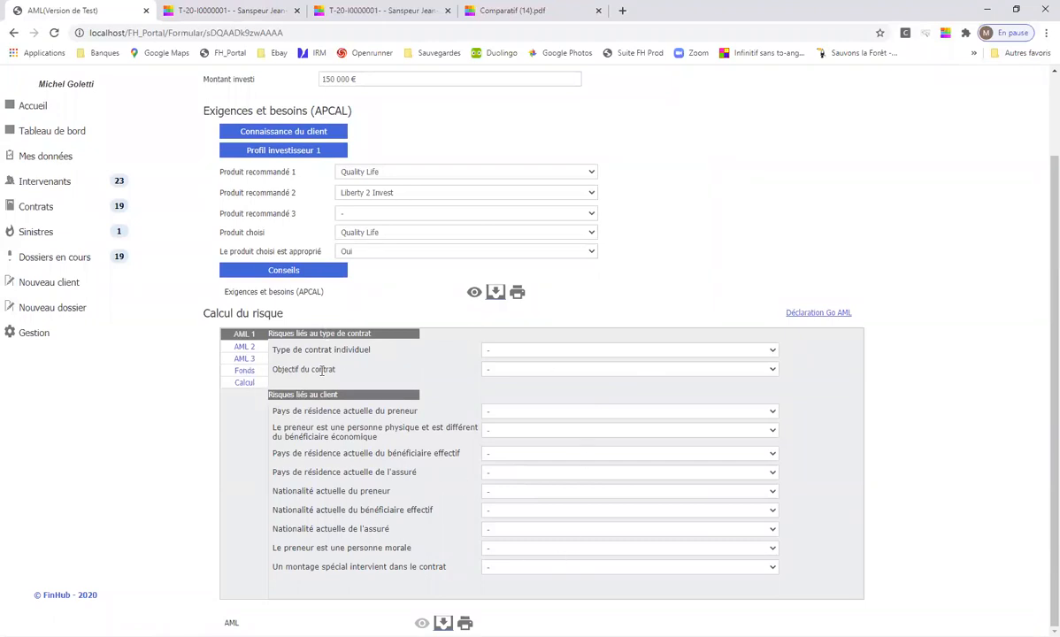
{"action": "left_click", "coordinate": [244, 346]}
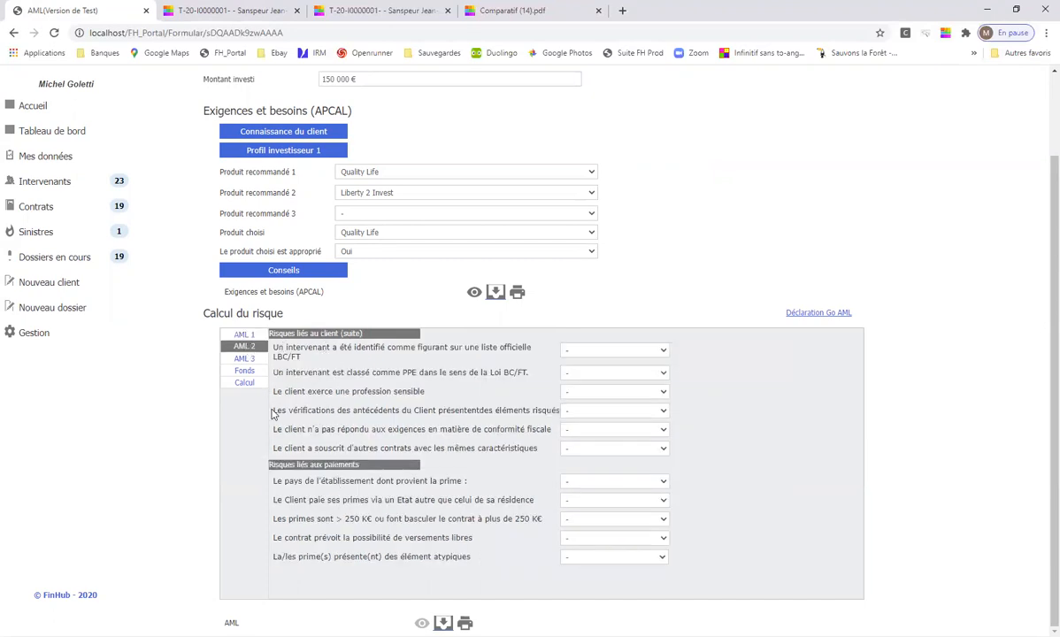
{"action": "left_click", "coordinate": [244, 359]}
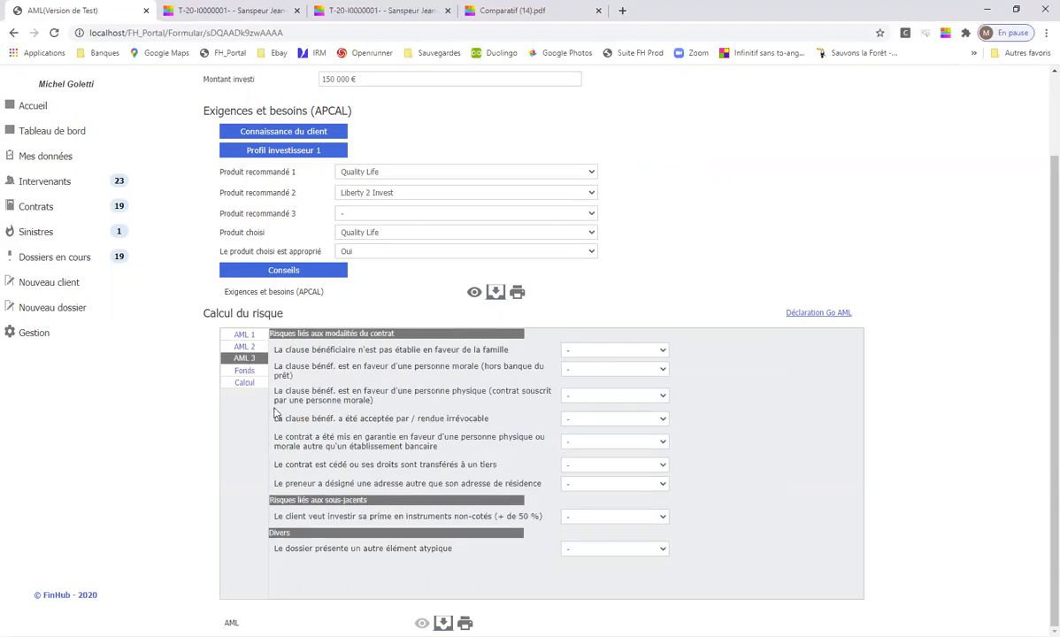
- Open the AML risk calculation rules document from the Calcul section and examine its score thresholds and the points per question
{"action": "left_click", "coordinate": [241, 384]}
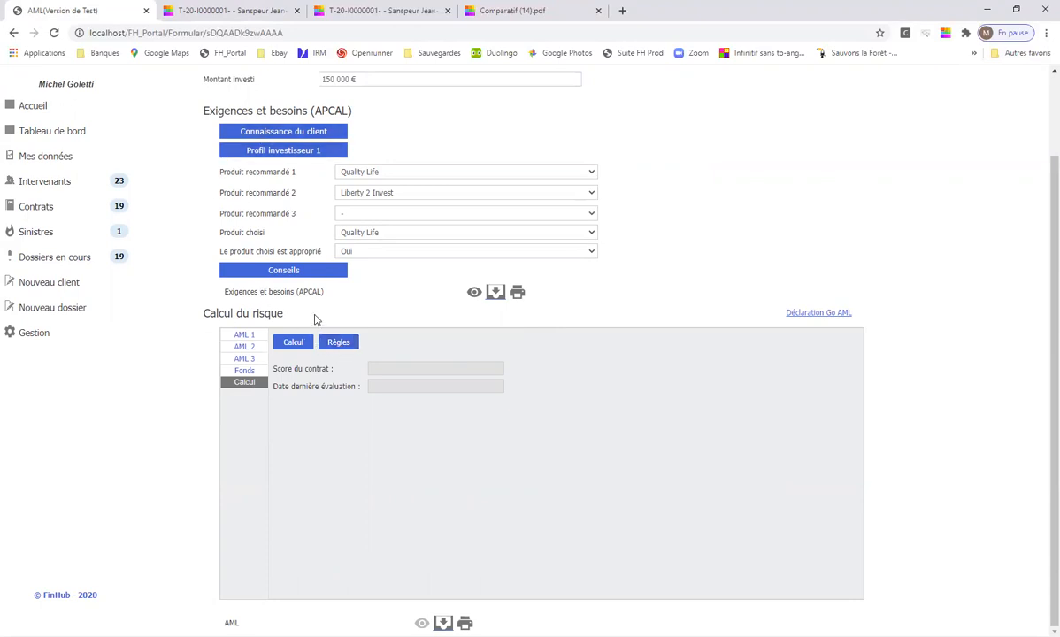
{"action": "left_click", "coordinate": [345, 347]}
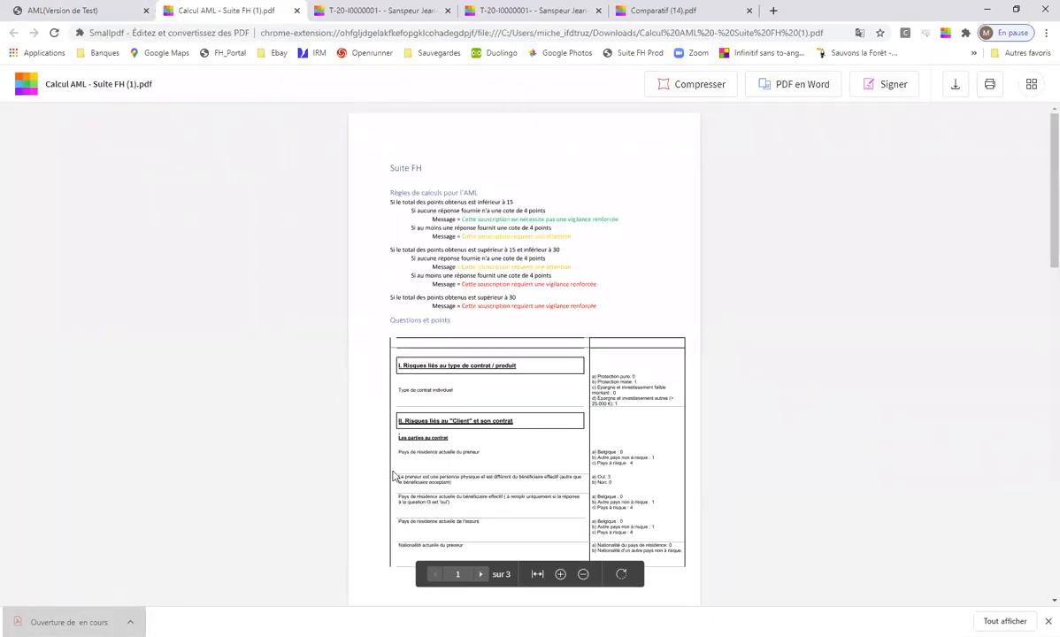
{"action": "scroll", "coordinate": [416, 437], "scroll_direction": "down", "scroll_amount": 1}
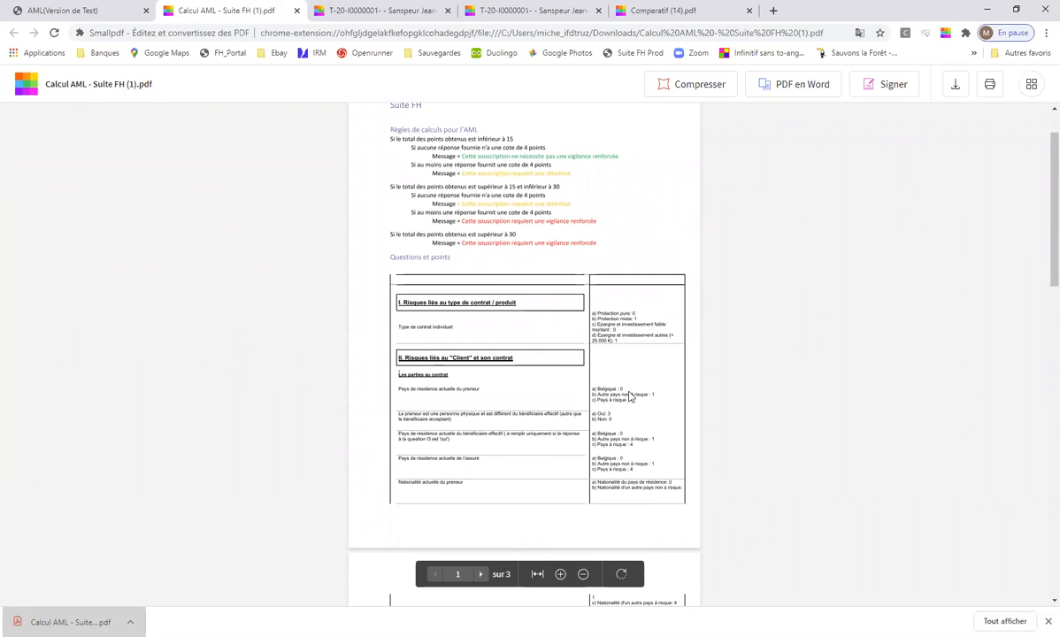
{"action": "scroll", "coordinate": [663, 429], "scroll_direction": "up", "scroll_amount": 3}
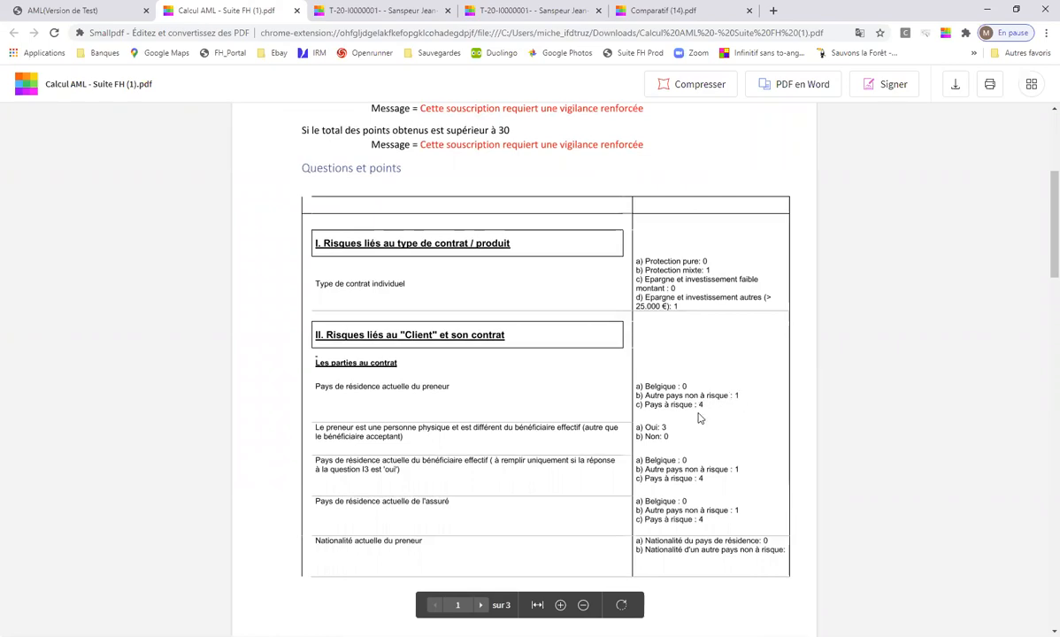
{"action": "scroll", "coordinate": [700, 406], "scroll_direction": "up", "scroll_amount": 2}
{"action": "scroll", "coordinate": [699, 411], "scroll_direction": "down", "scroll_amount": 7}
{"action": "scroll", "coordinate": [699, 417], "scroll_direction": "down", "scroll_amount": 4}
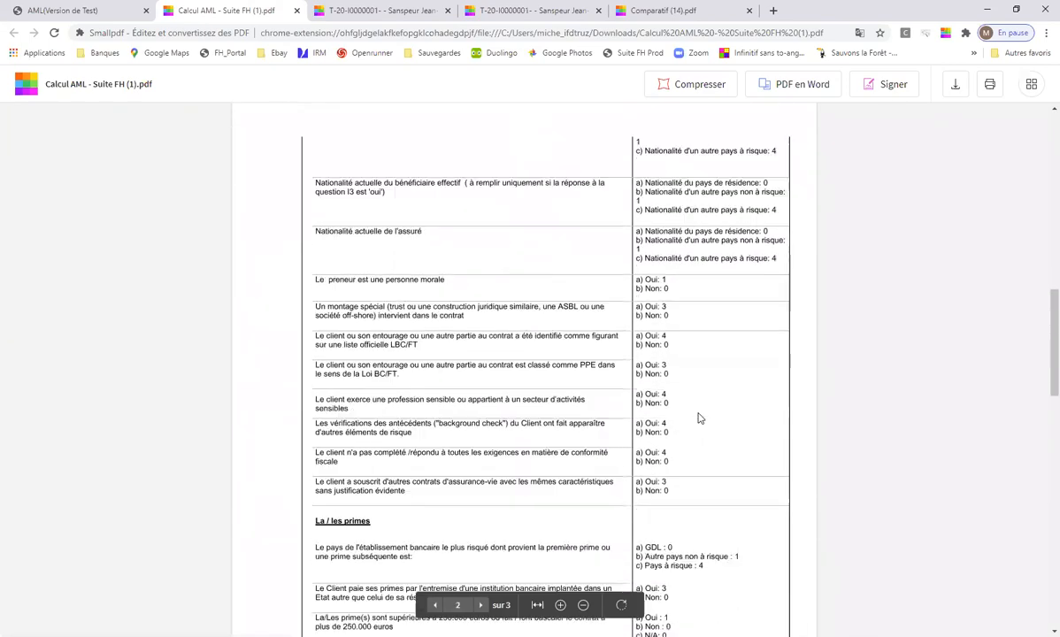
{"action": "scroll", "coordinate": [699, 418], "scroll_direction": "up", "scroll_amount": 5}
{"action": "scroll", "coordinate": [699, 418], "scroll_direction": "up", "scroll_amount": 10}
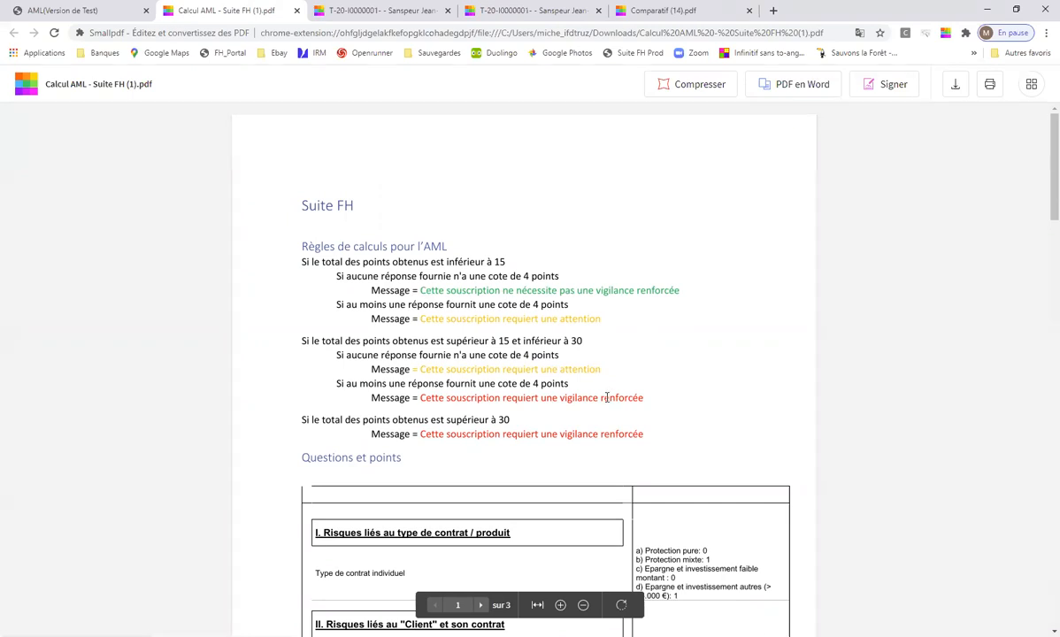
- Return to the dossier, go to its Document page and open the policyholder's saved Check Name PDF
{"action": "left_click", "coordinate": [80, 11]}
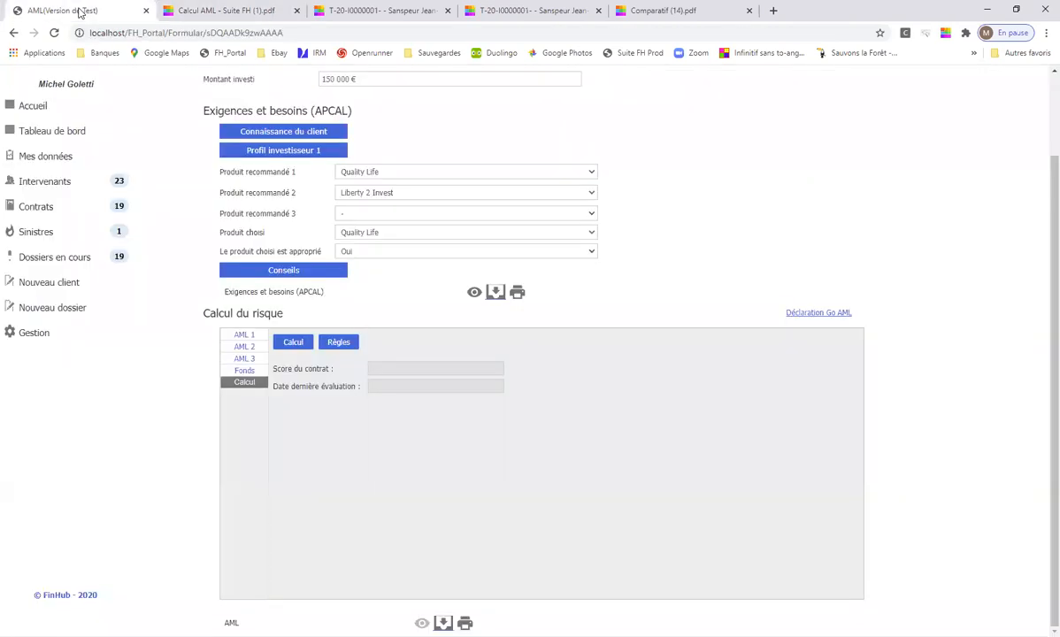
{"action": "scroll", "coordinate": [265, 173], "scroll_direction": "up", "scroll_amount": 2}
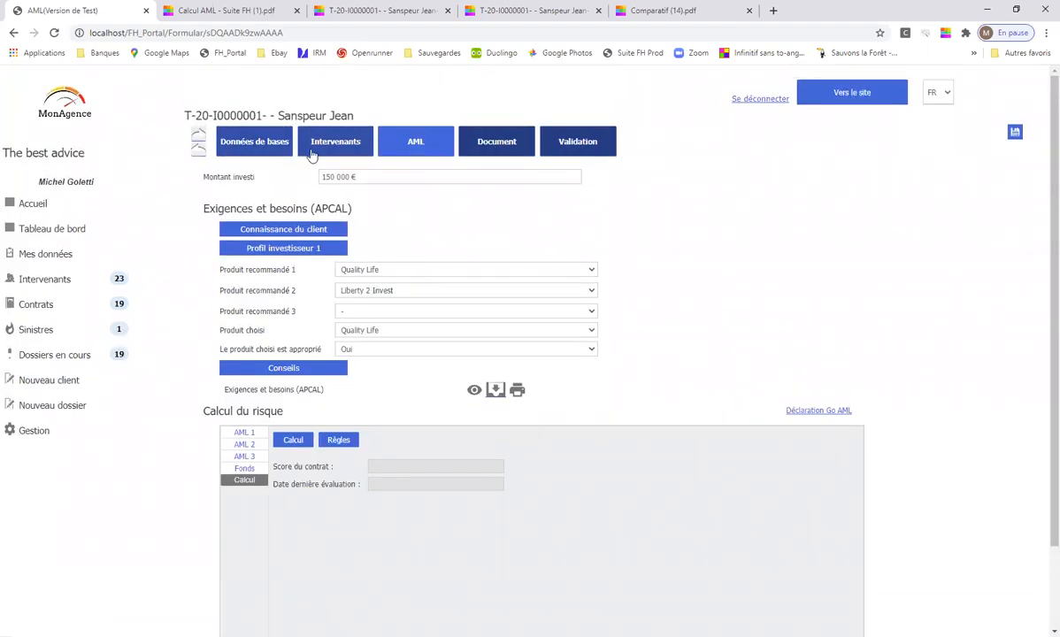
{"action": "left_click", "coordinate": [200, 138]}
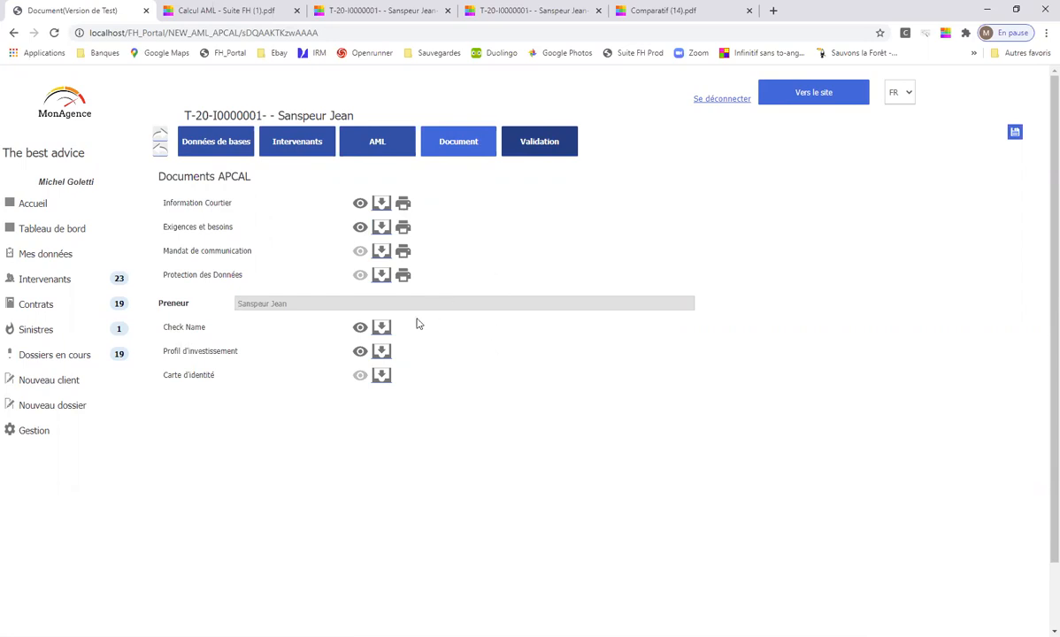
{"action": "left_click", "coordinate": [360, 329]}
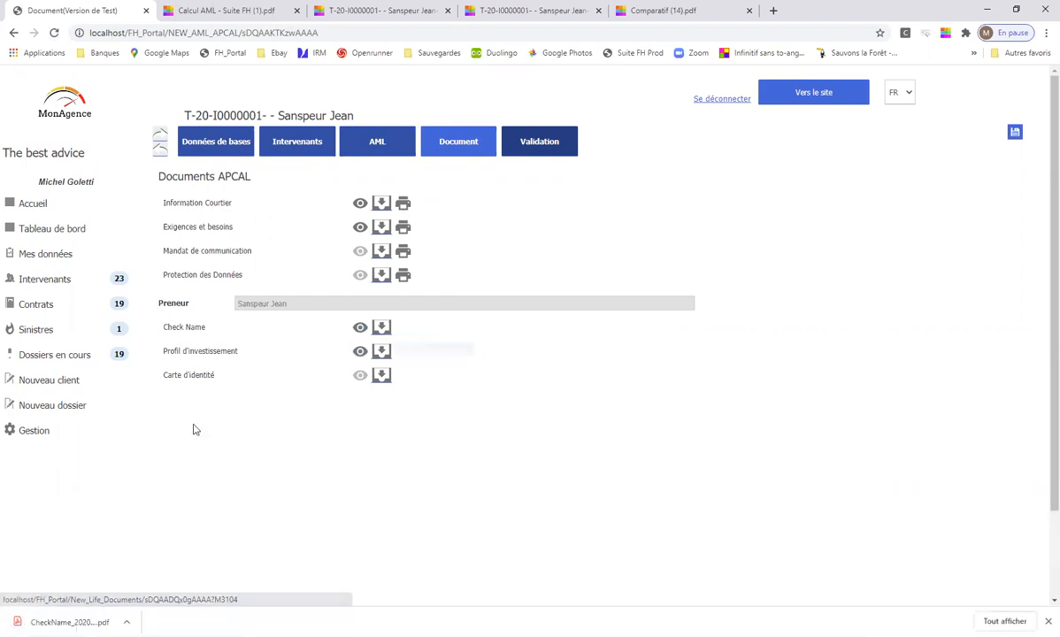
{"action": "left_click", "coordinate": [70, 622]}
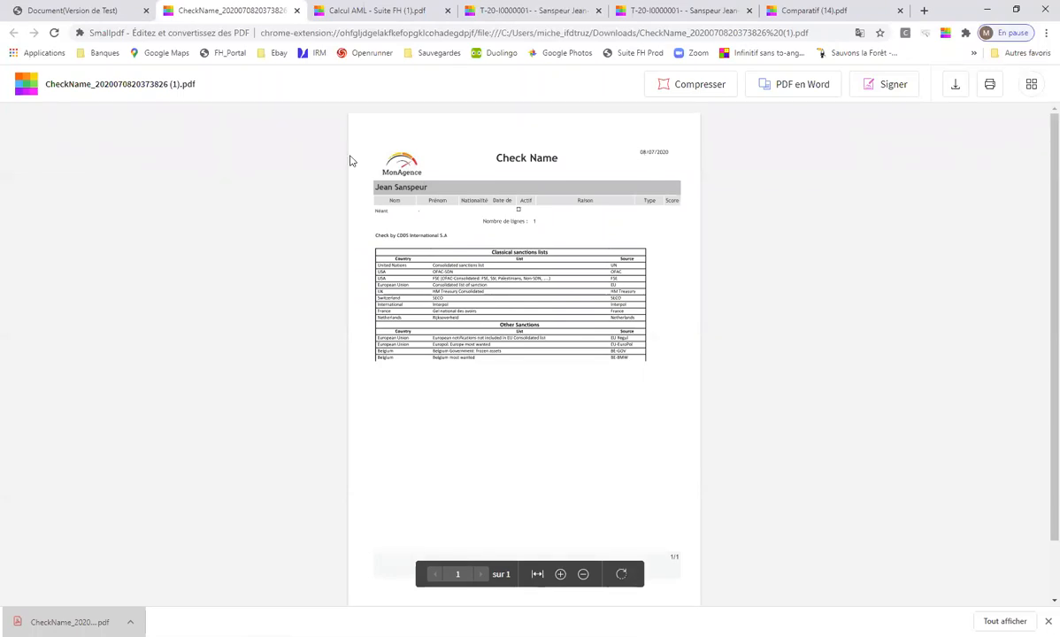
- Return to the dossier in the portal and open its Validation page
{"action": "left_click", "coordinate": [64, 11]}
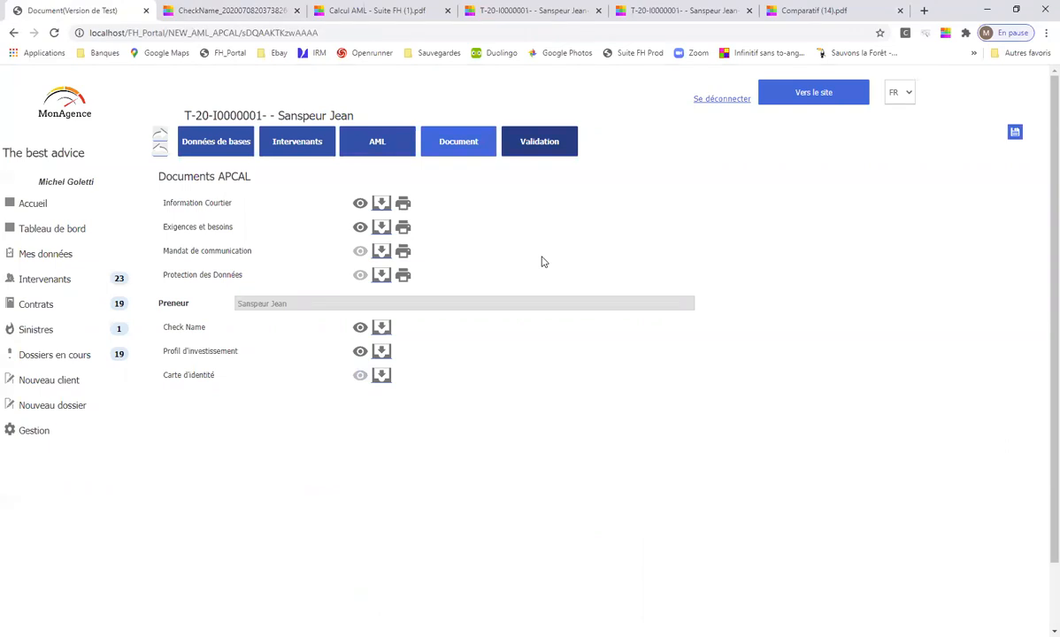
{"action": "left_click", "coordinate": [530, 149]}
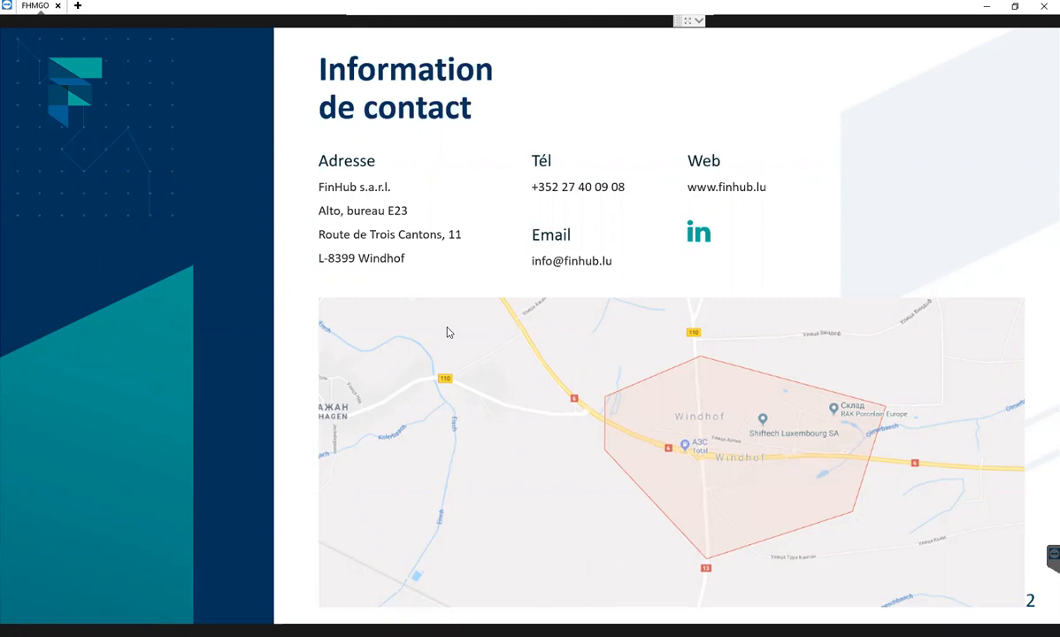
{"action": "left_click", "coordinate": [448, 328]}
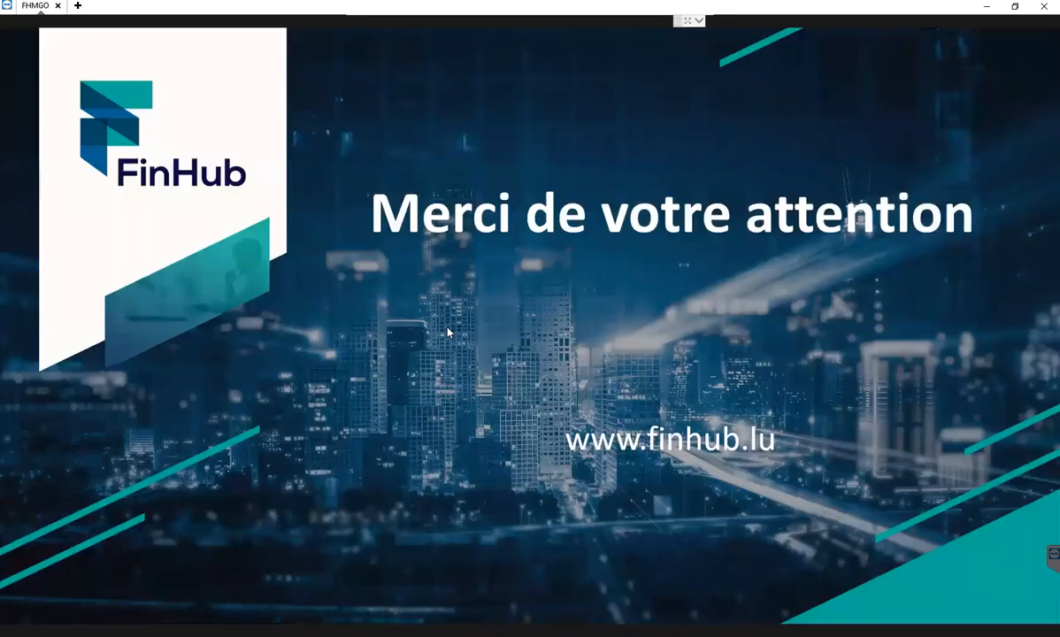